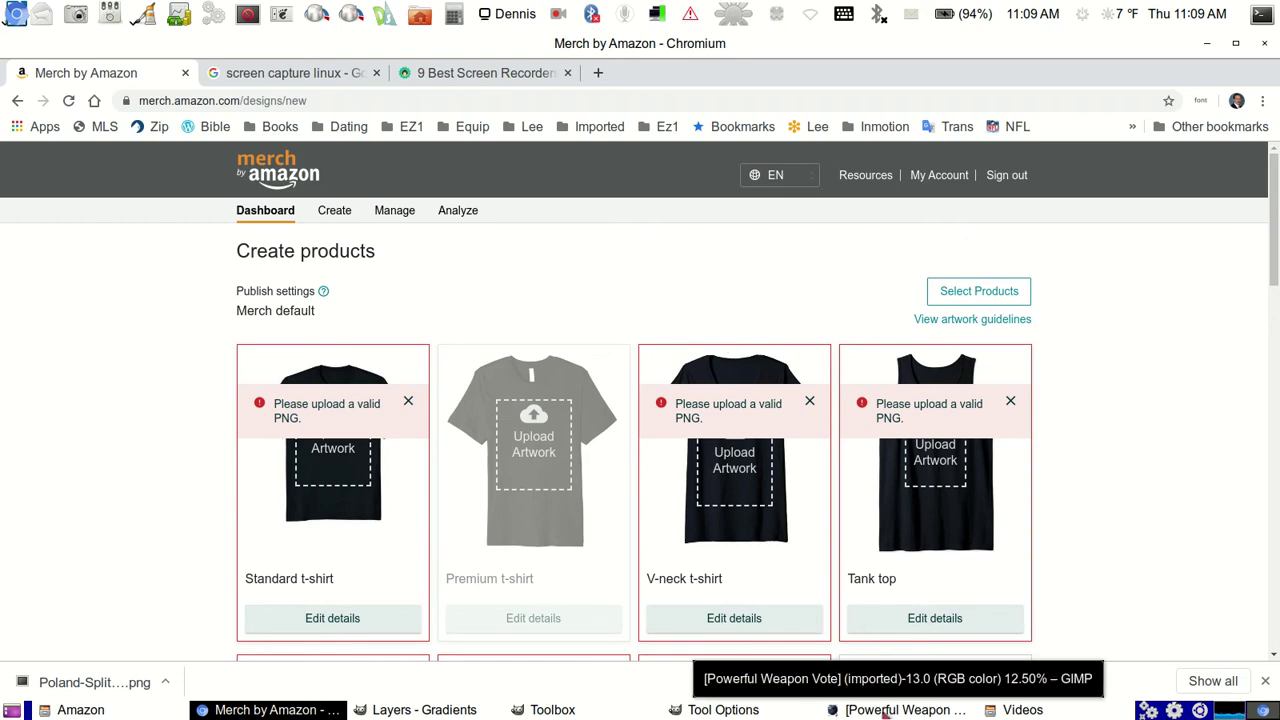
Step: Switch to GIMP, close the open image, and reopen Powerful Weapon Vote.png from the Amazon folder in a maximized GIMP window
left_click(884, 708)
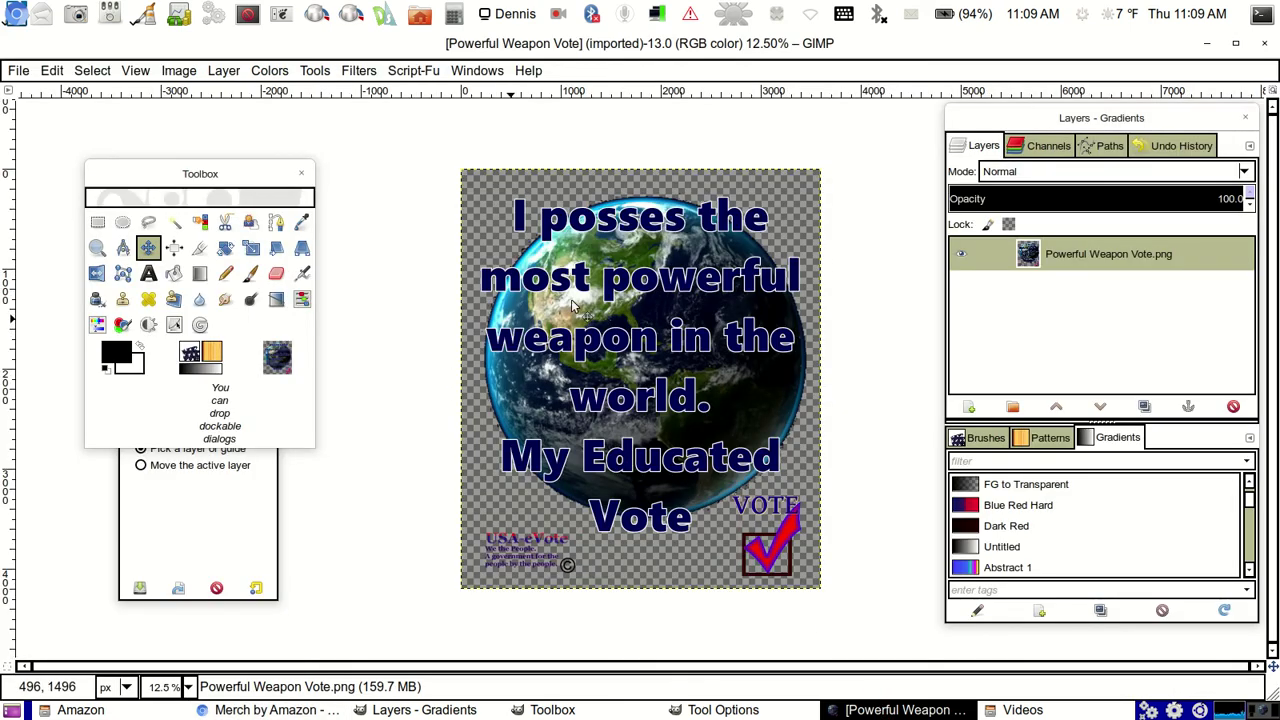
left_click(1264, 43)
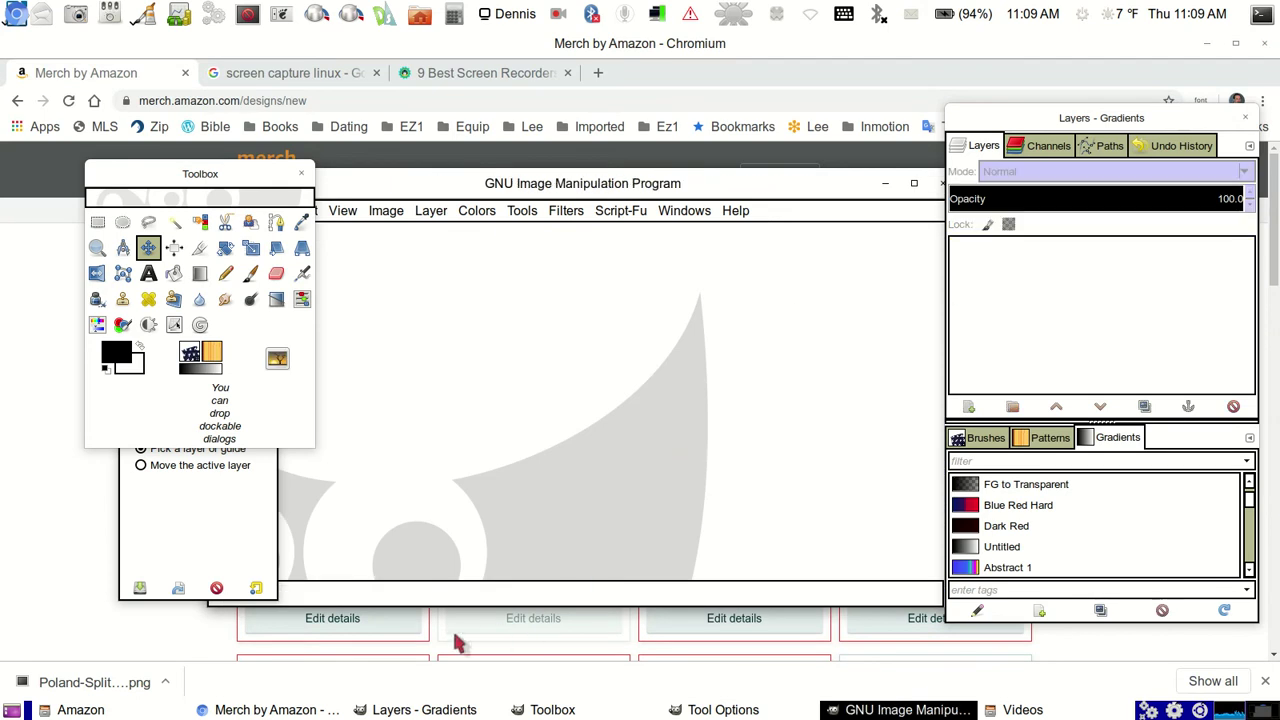
left_click(133, 711)
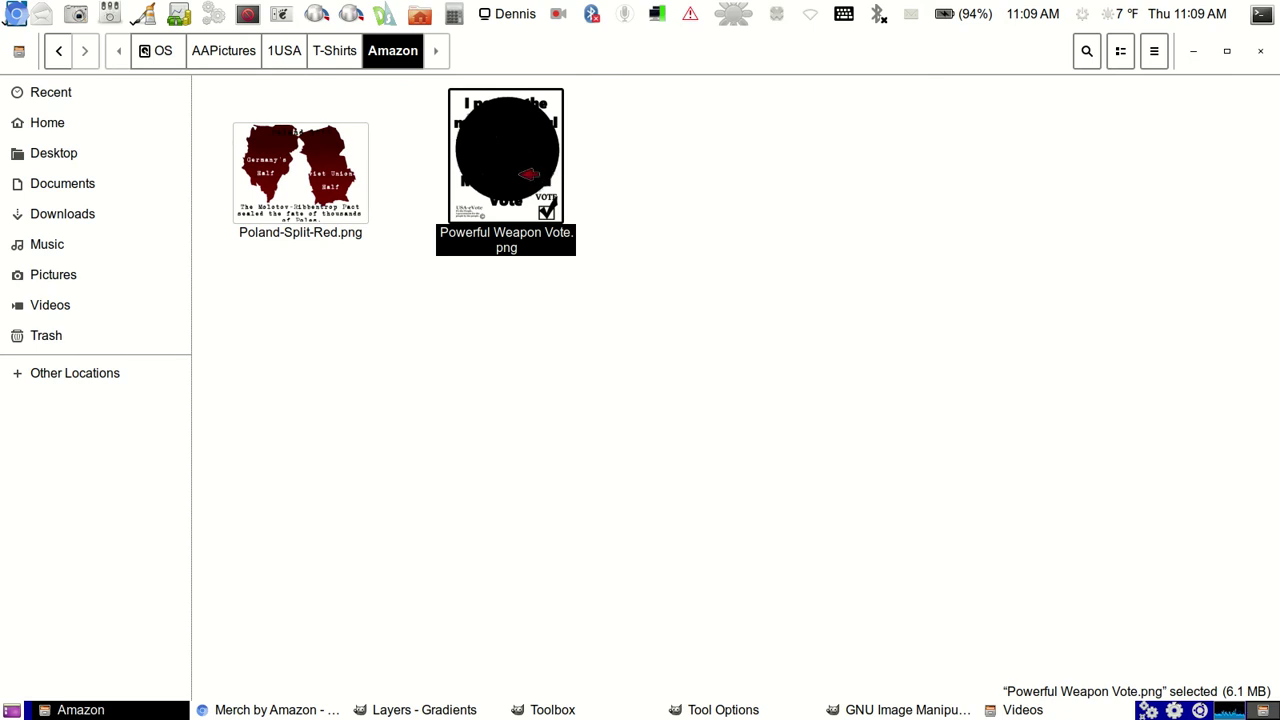
right_click(523, 177)
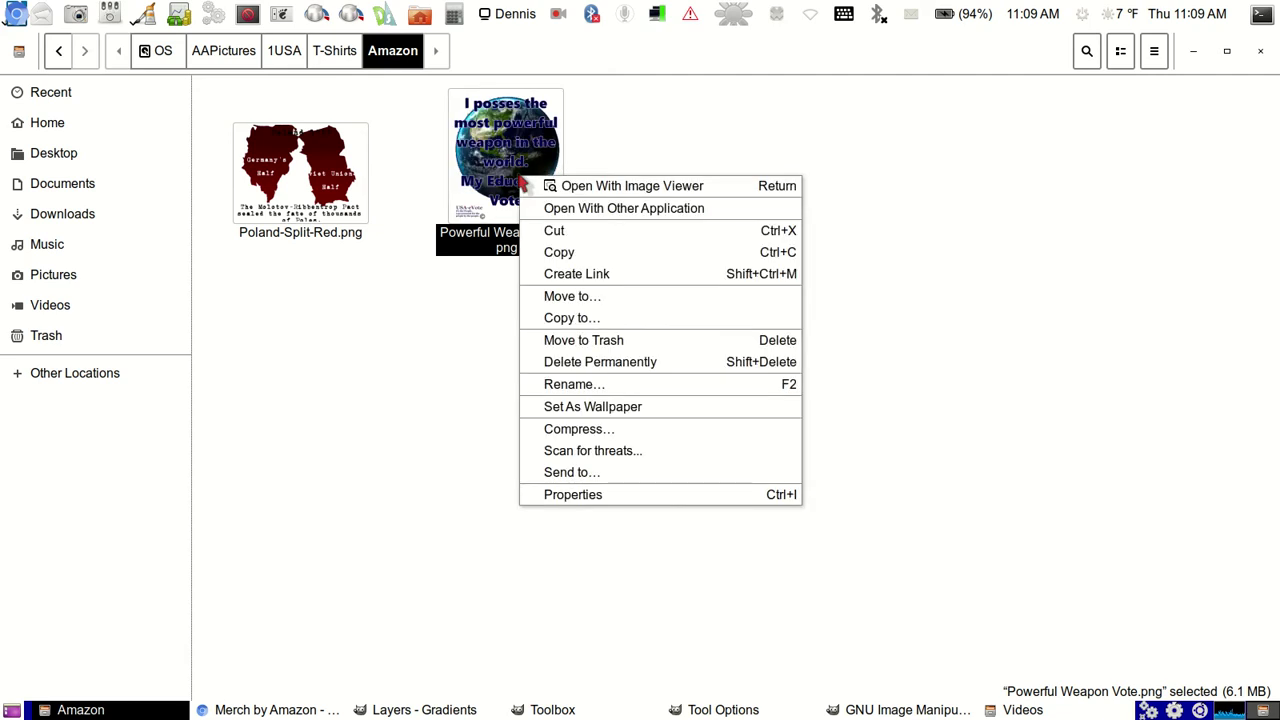
left_click(588, 210)
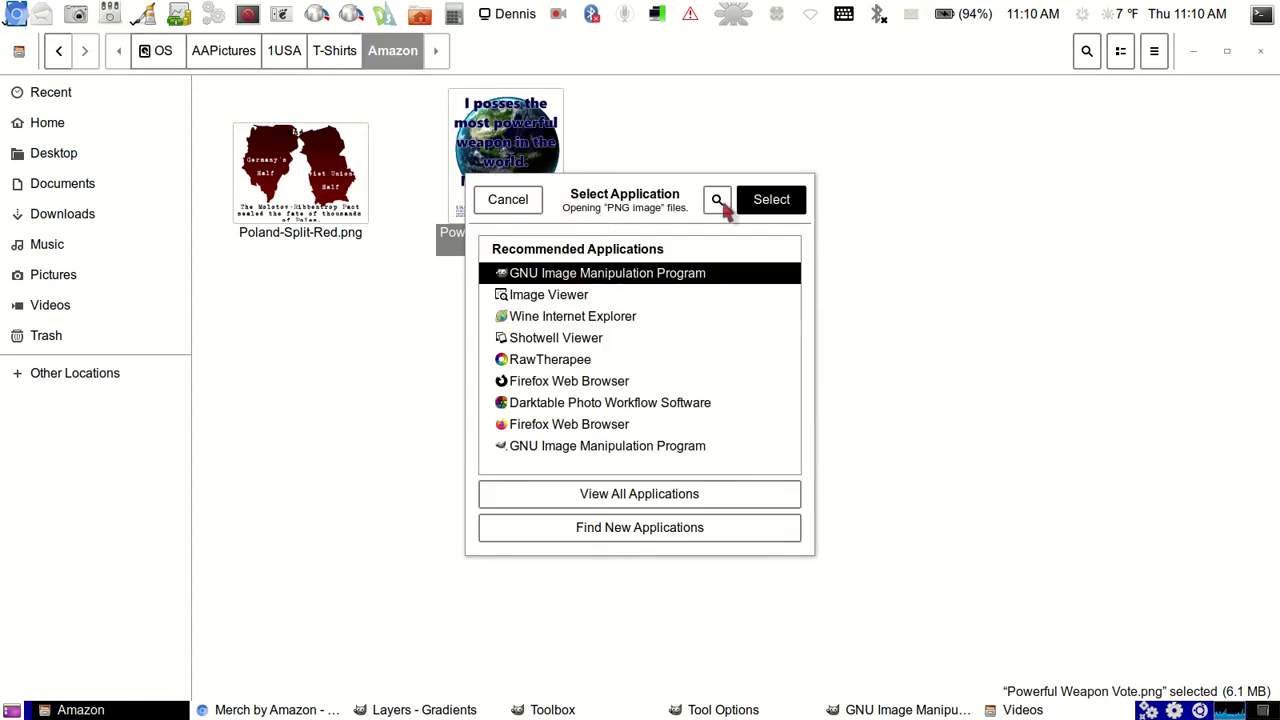
left_click(789, 201)
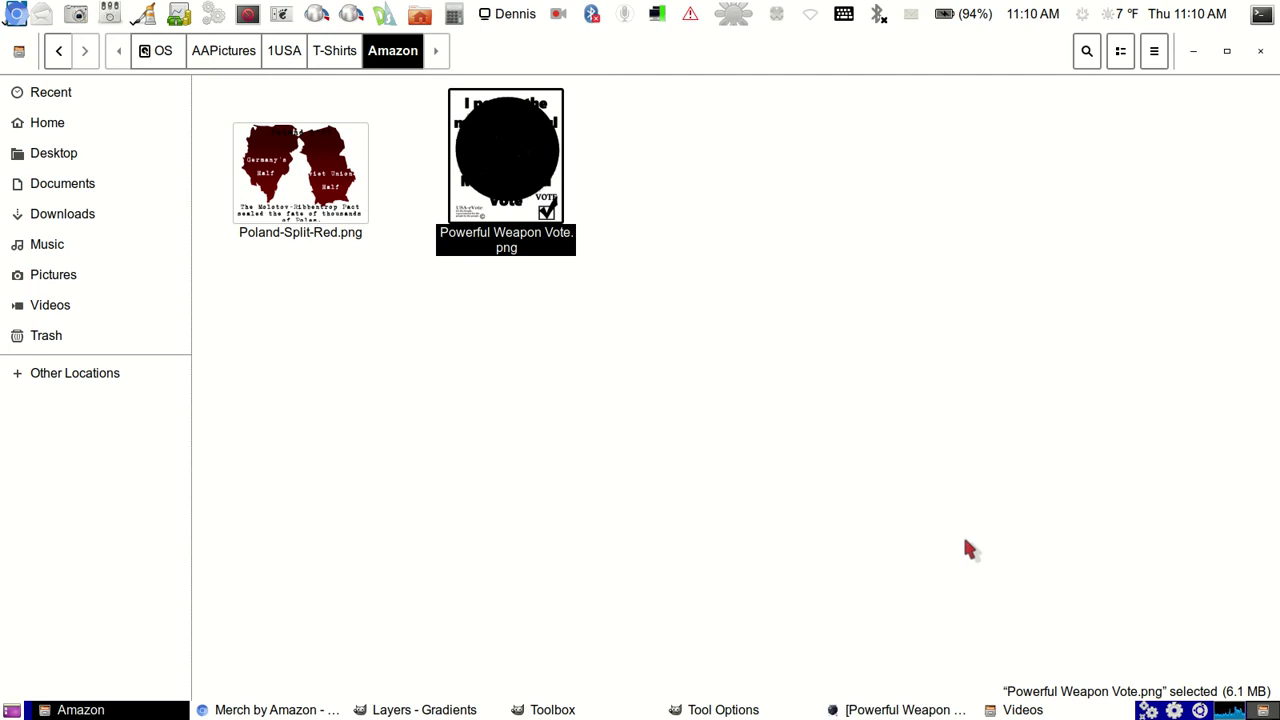
left_click(931, 711)
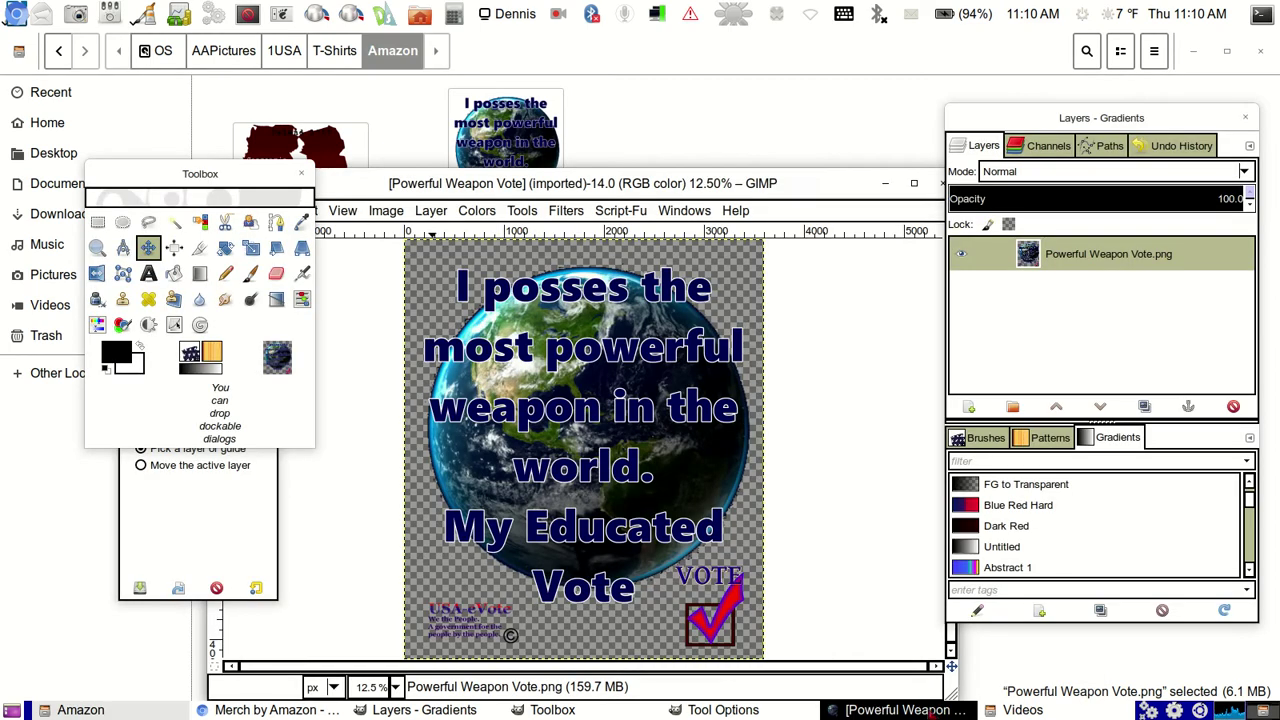
left_click(913, 184)
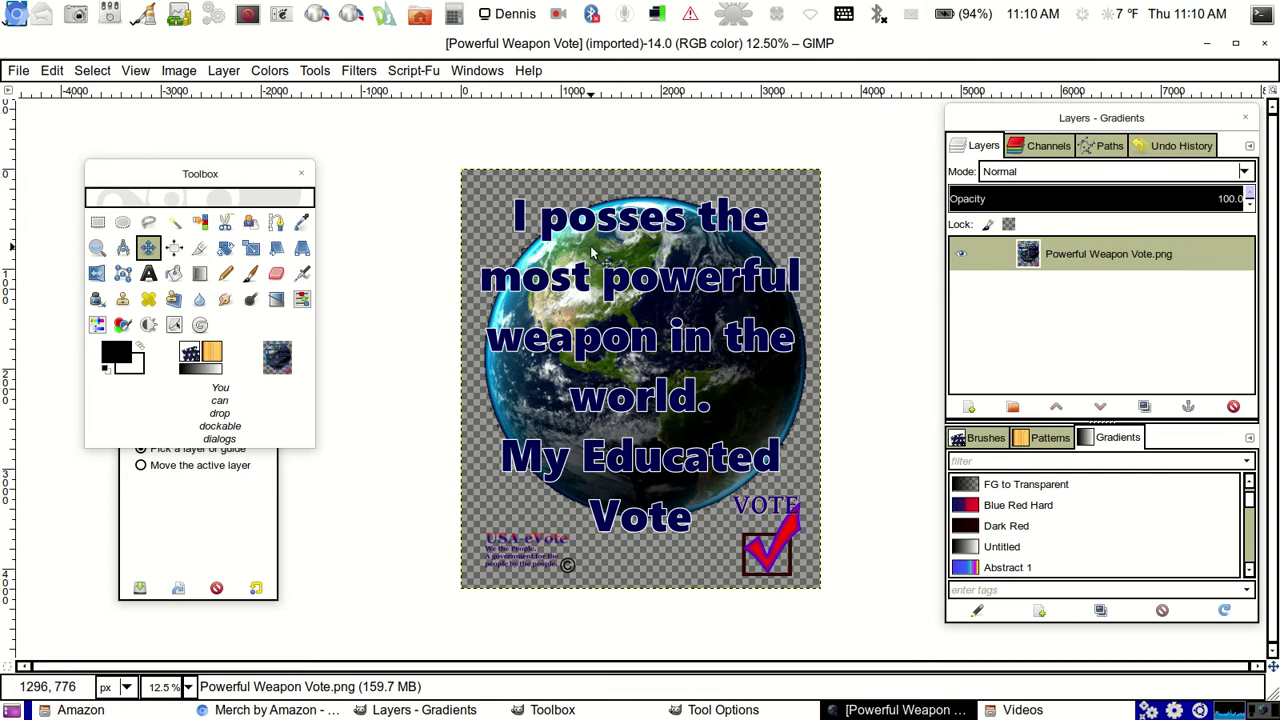
left_click(70, 712)
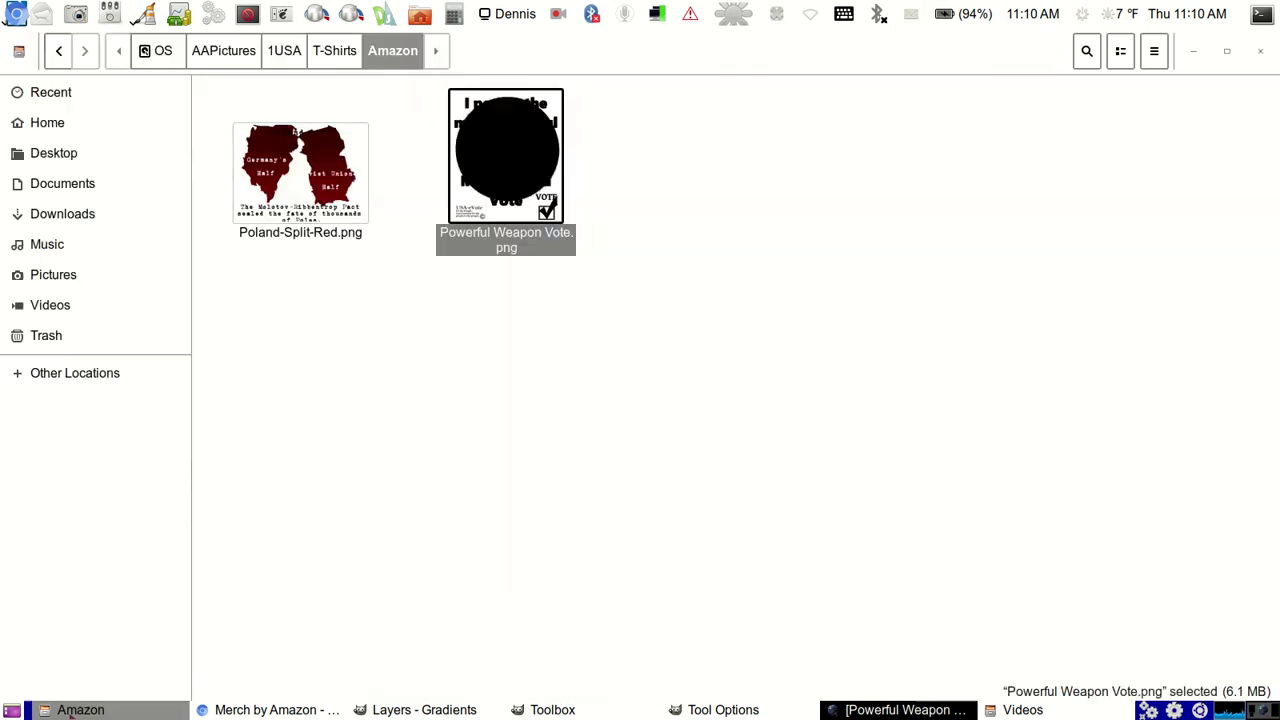
left_click(125, 708)
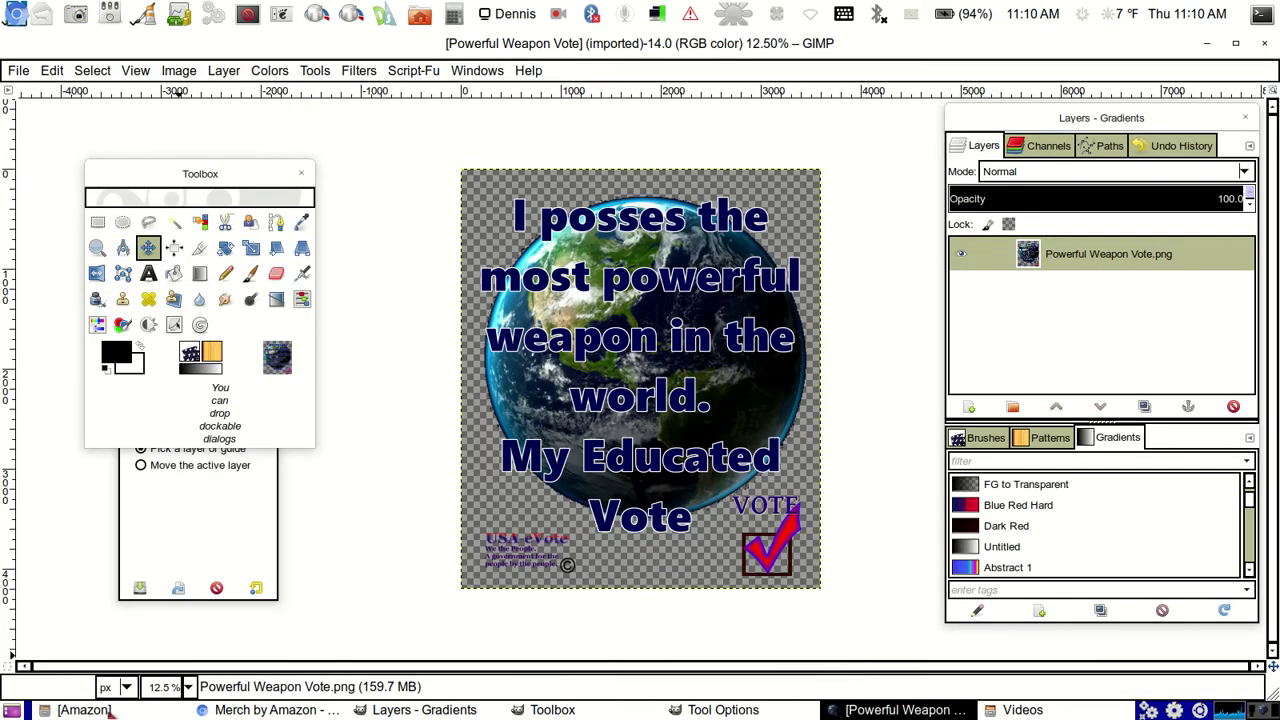
left_click(272, 709)
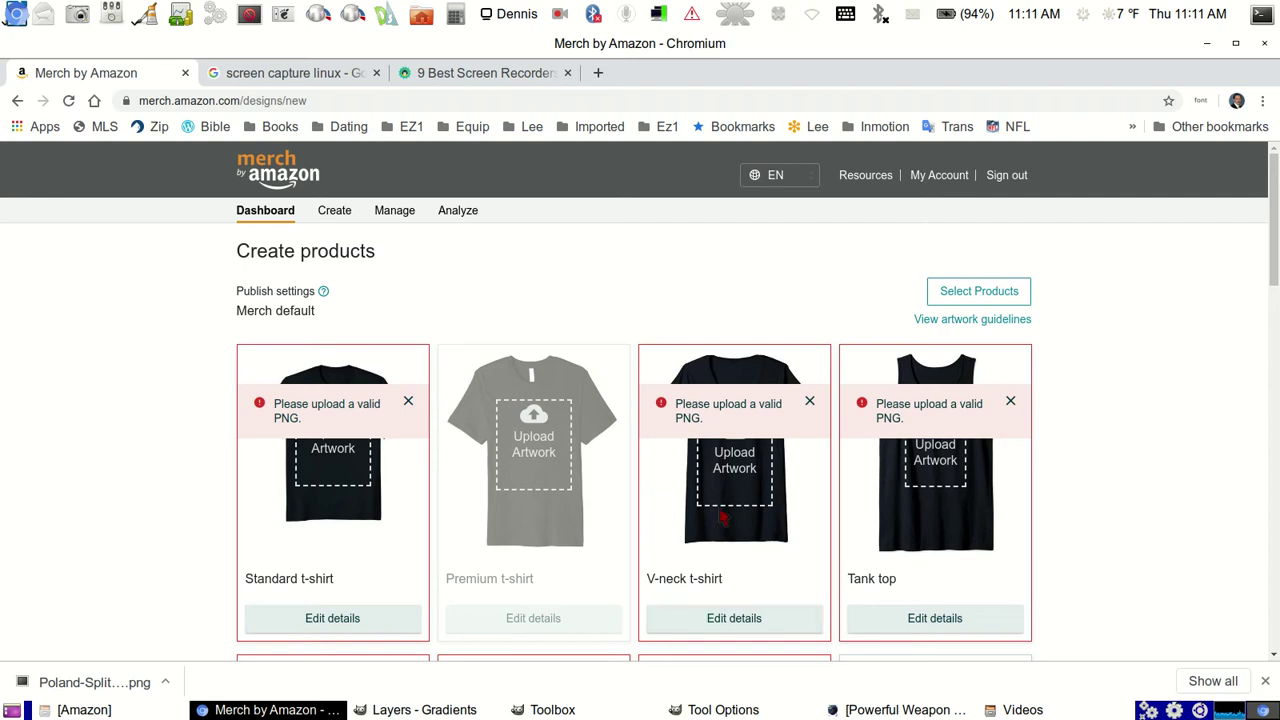
Step: In GIMP, set the image's canvas size to 4500 px wide and 5400 px high with the width and height unlinked
left_click(893, 711)
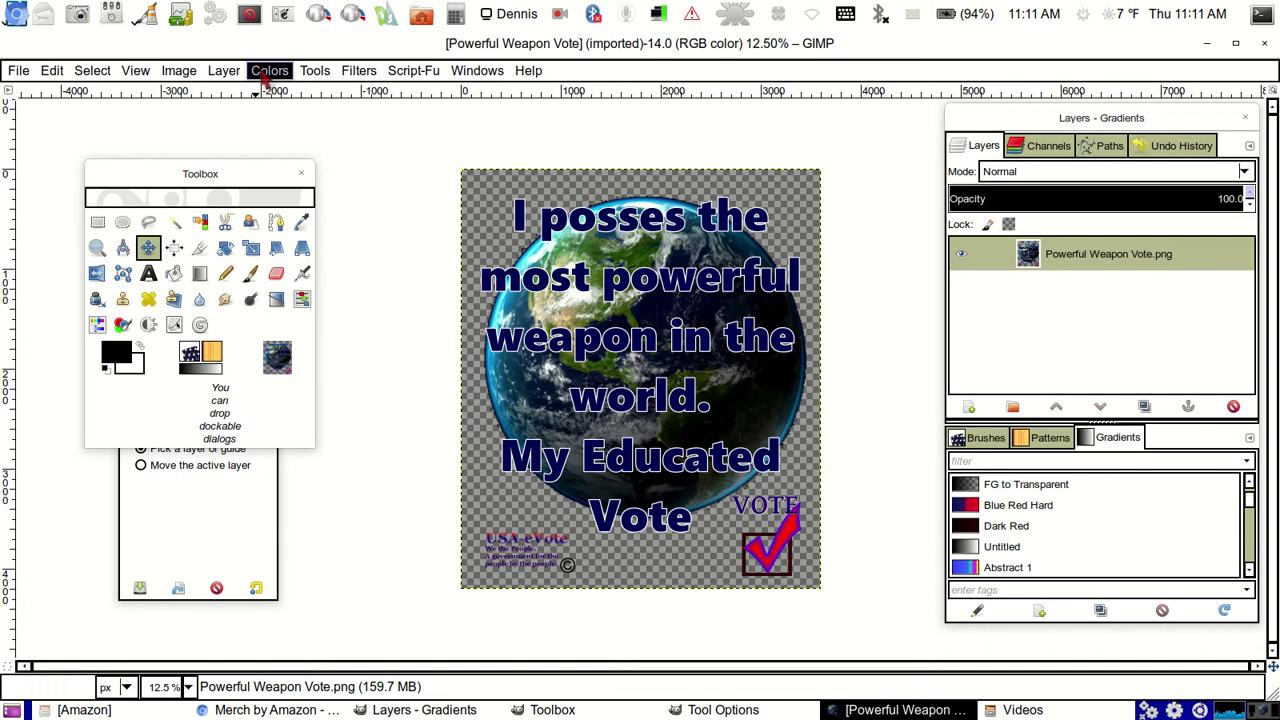
left_click(190, 75)
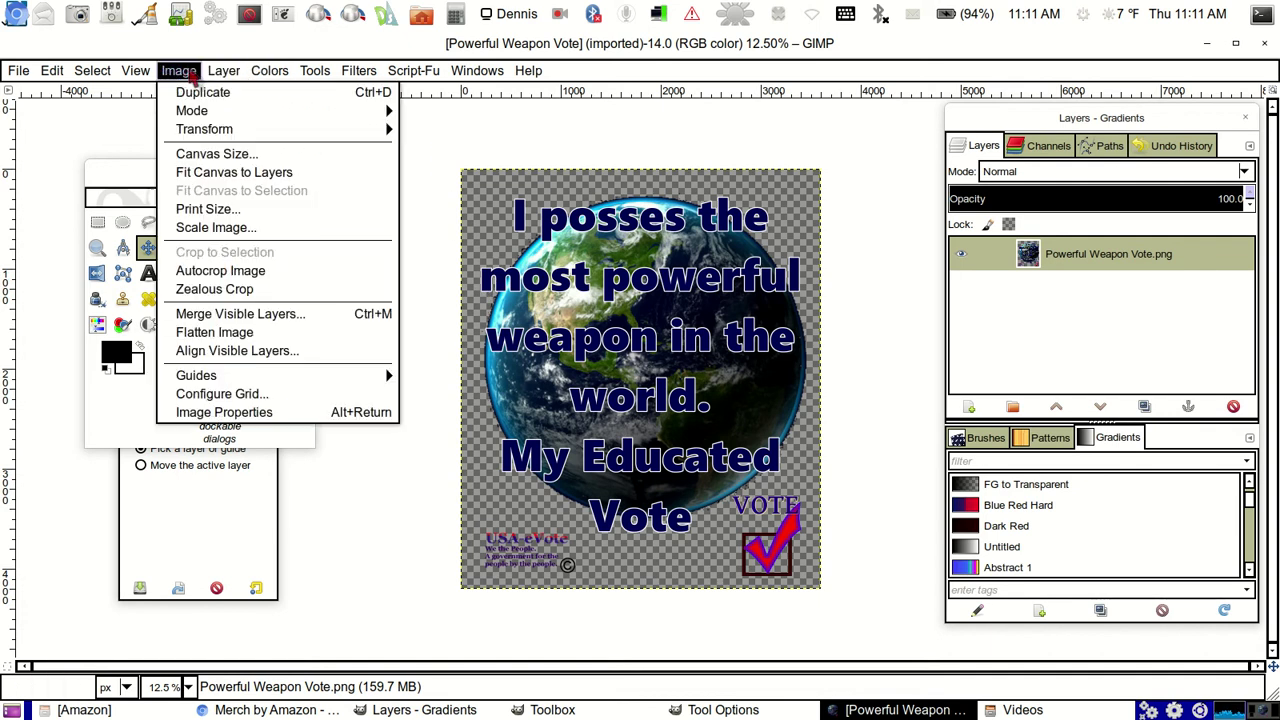
left_click(208, 160)
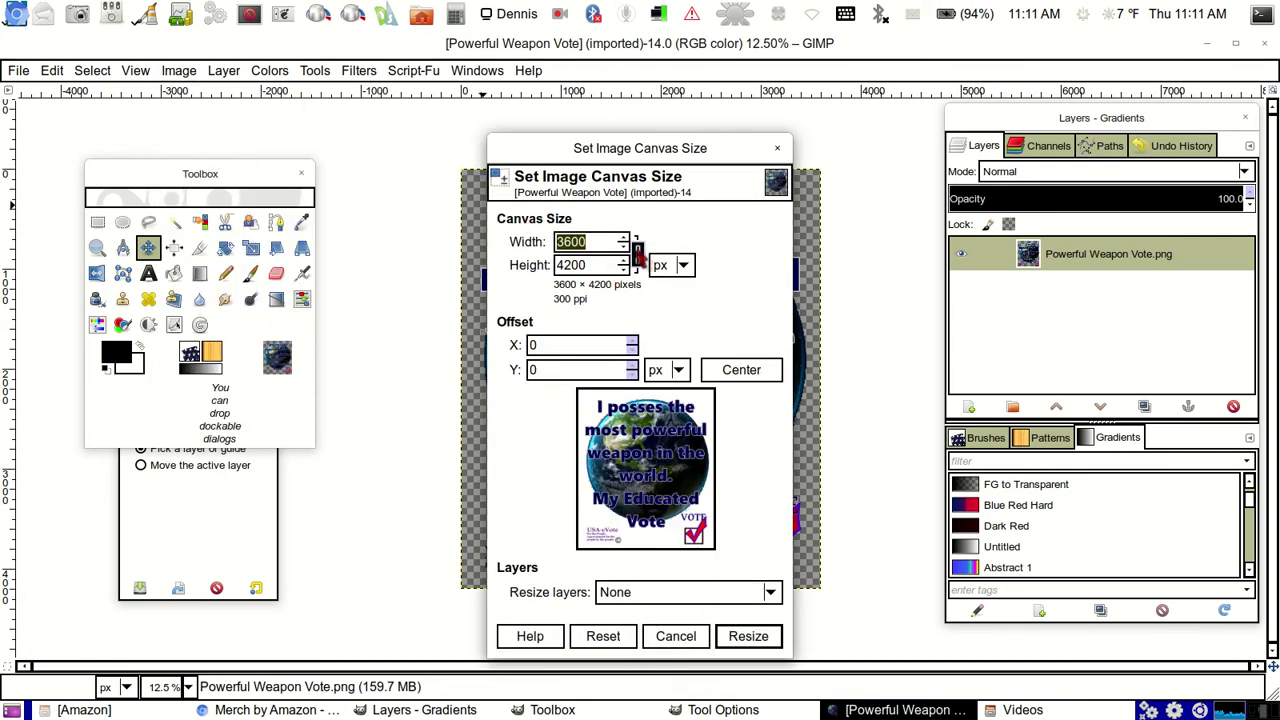
left_click(605, 242)
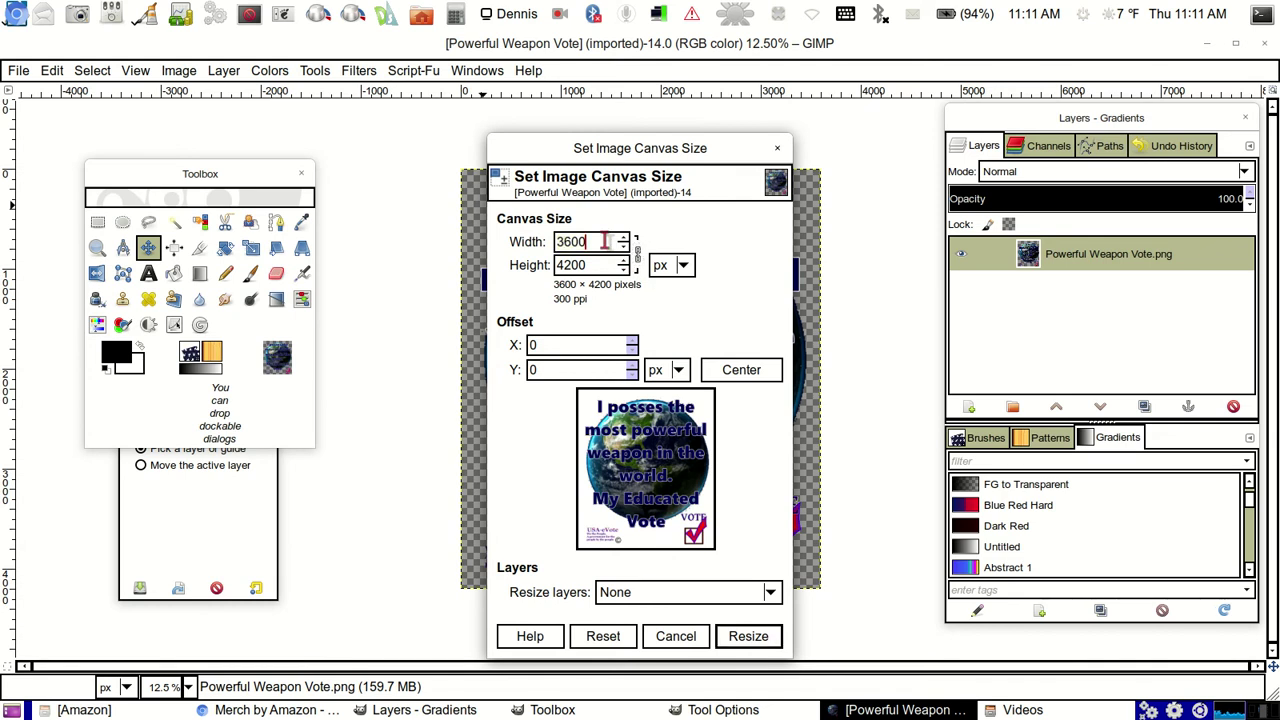
left_click_drag(605, 242, 541, 233)
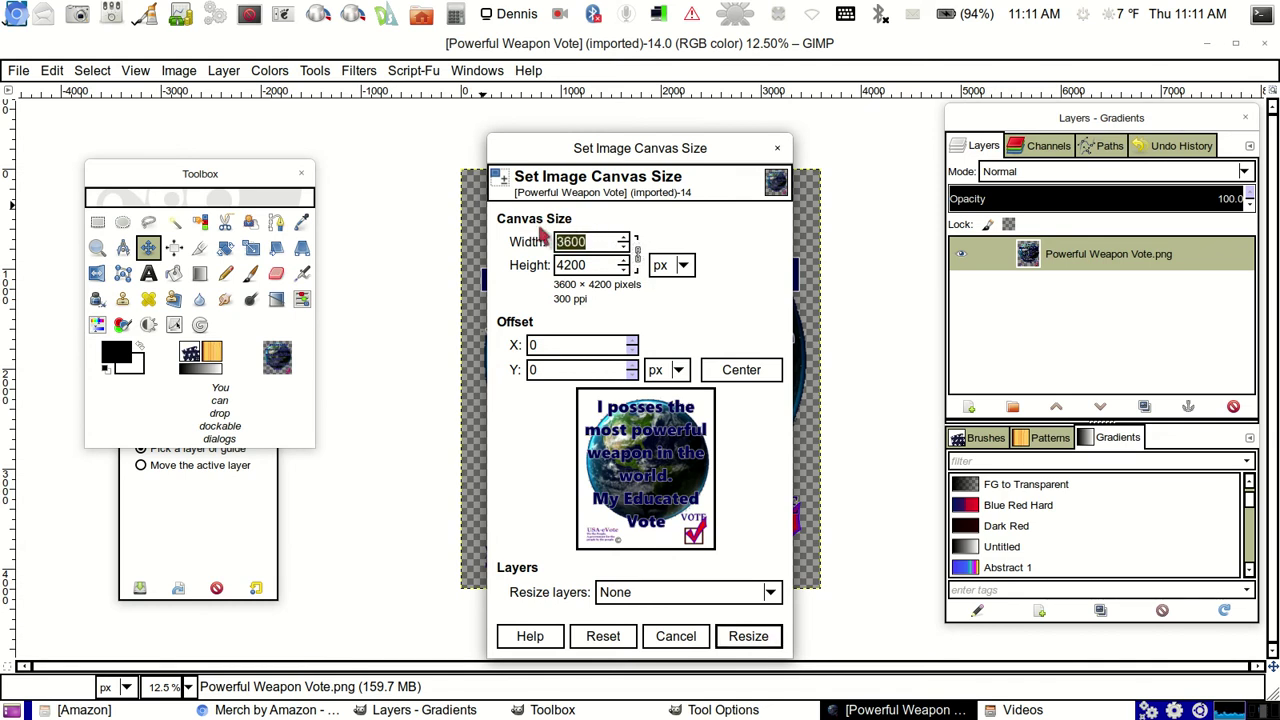
type("4500")
left_click(596, 264)
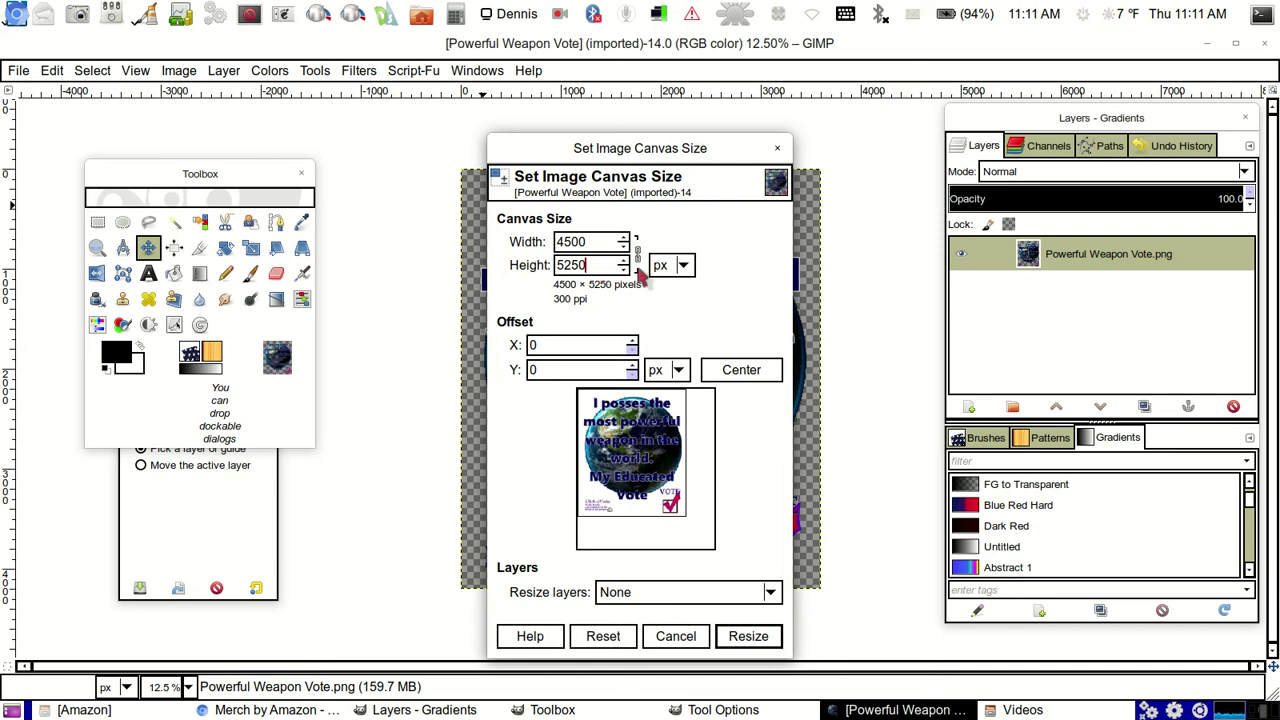
left_click(638, 252)
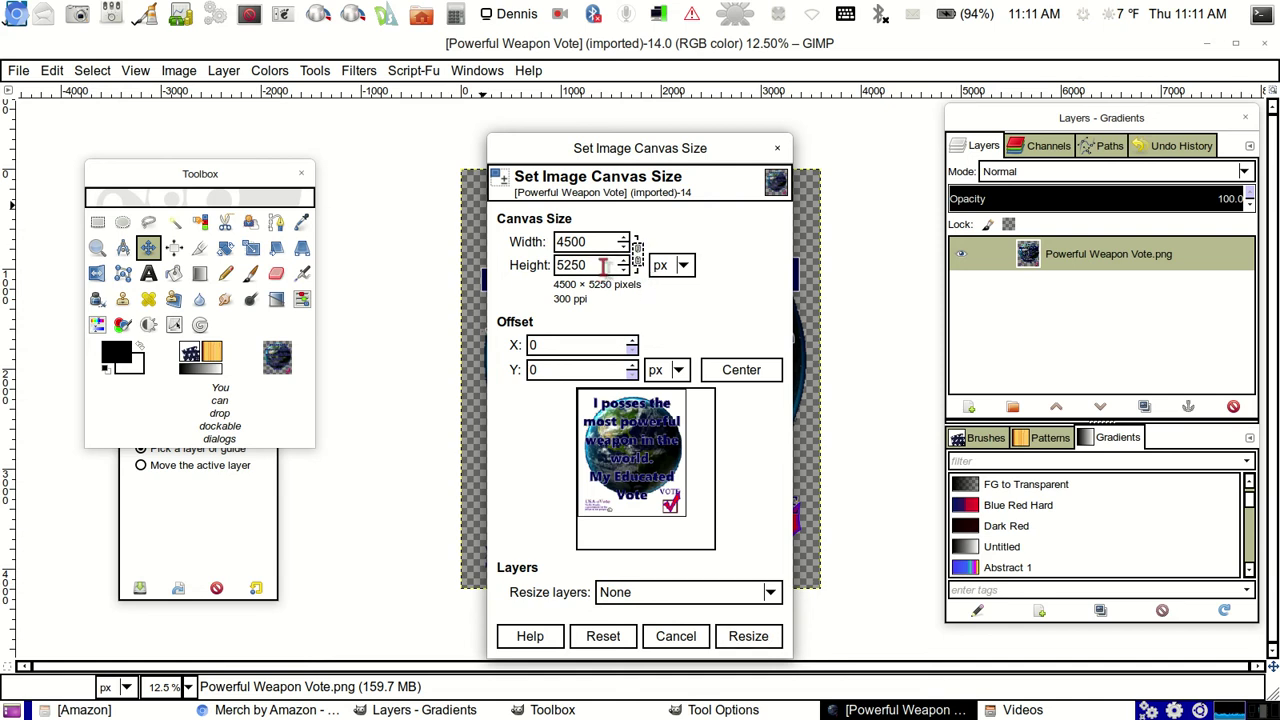
left_click_drag(606, 265, 540, 256)
type("5400")
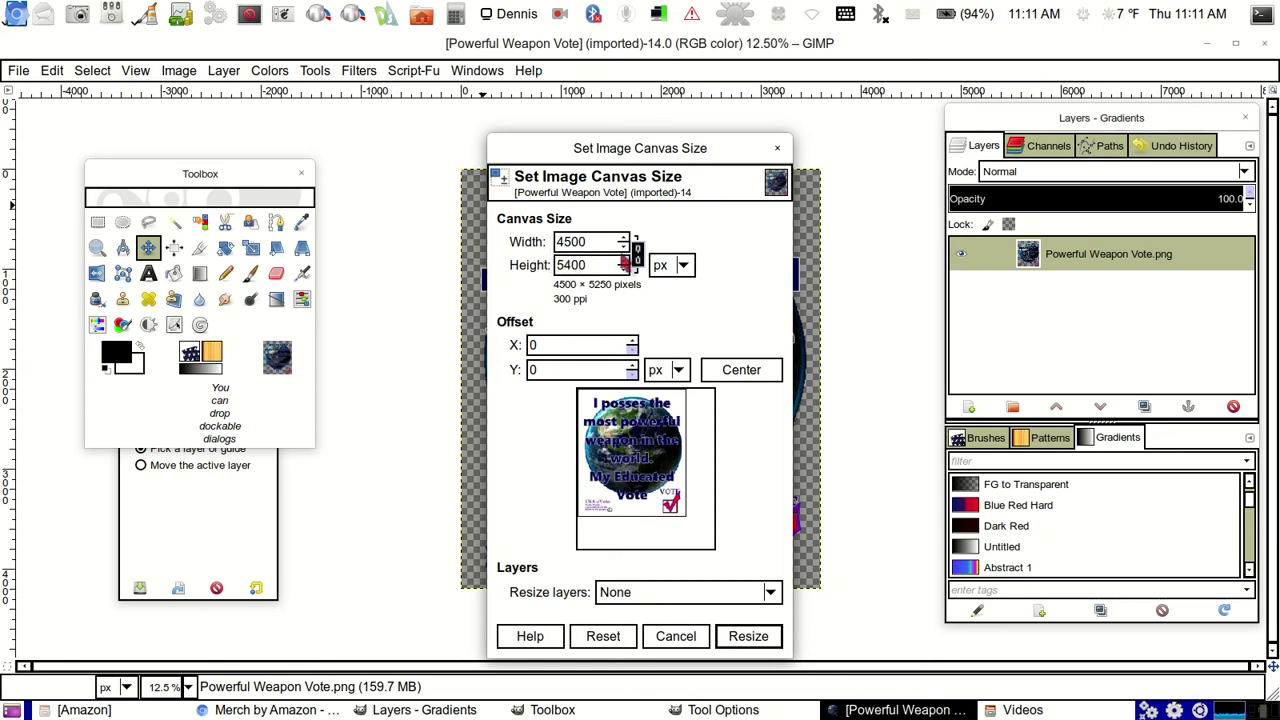
left_click(604, 241)
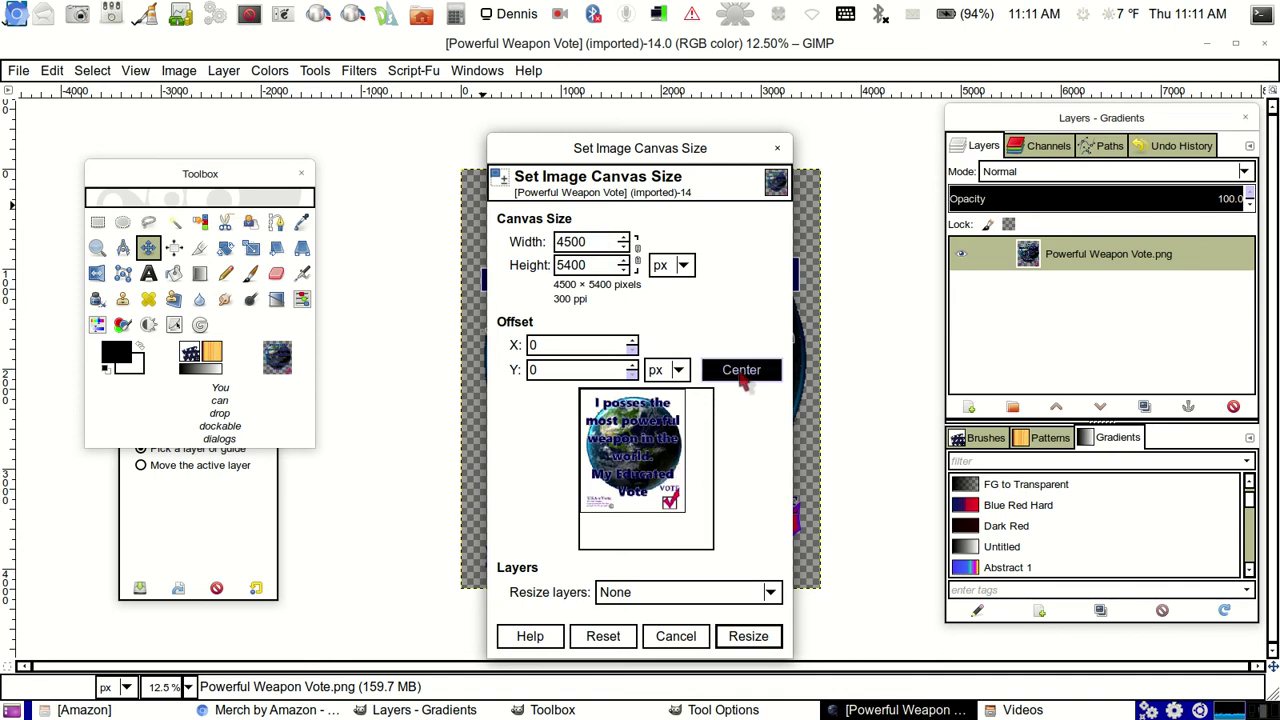
Step: Center the artwork on the new canvas and set its vertical offset to 100 px
left_click(739, 371)
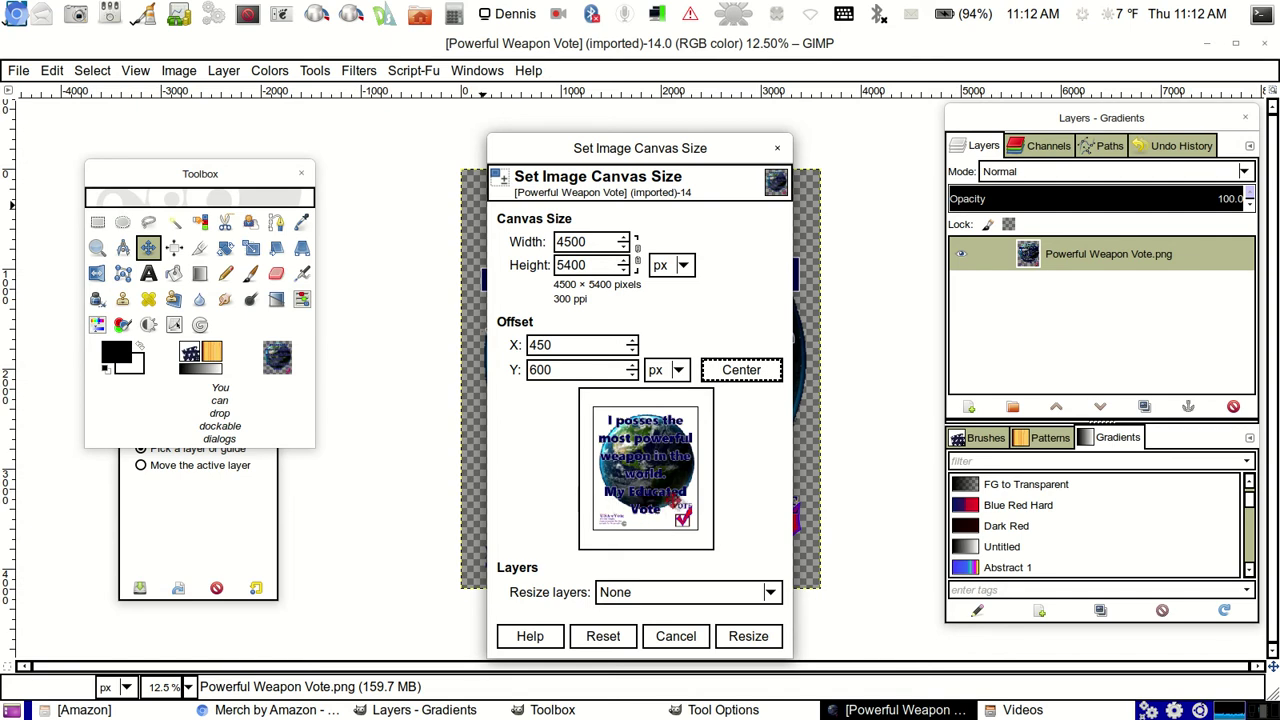
double_click(562, 369)
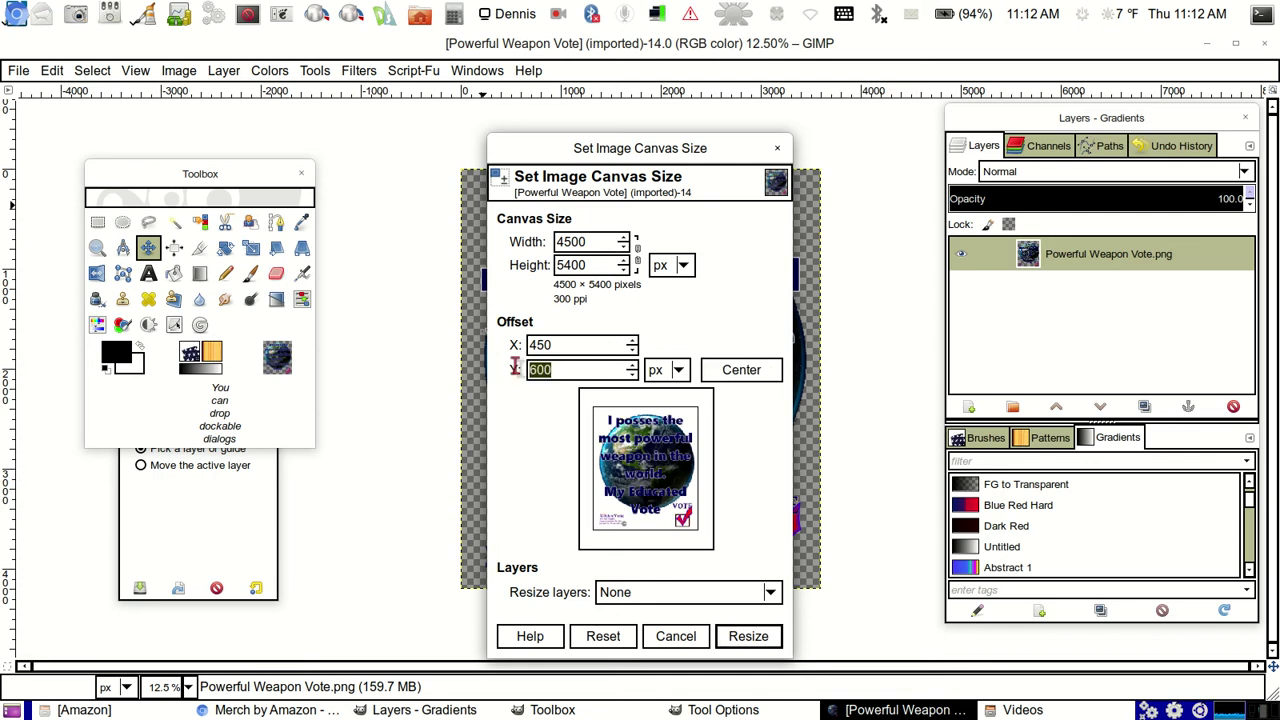
type("100")
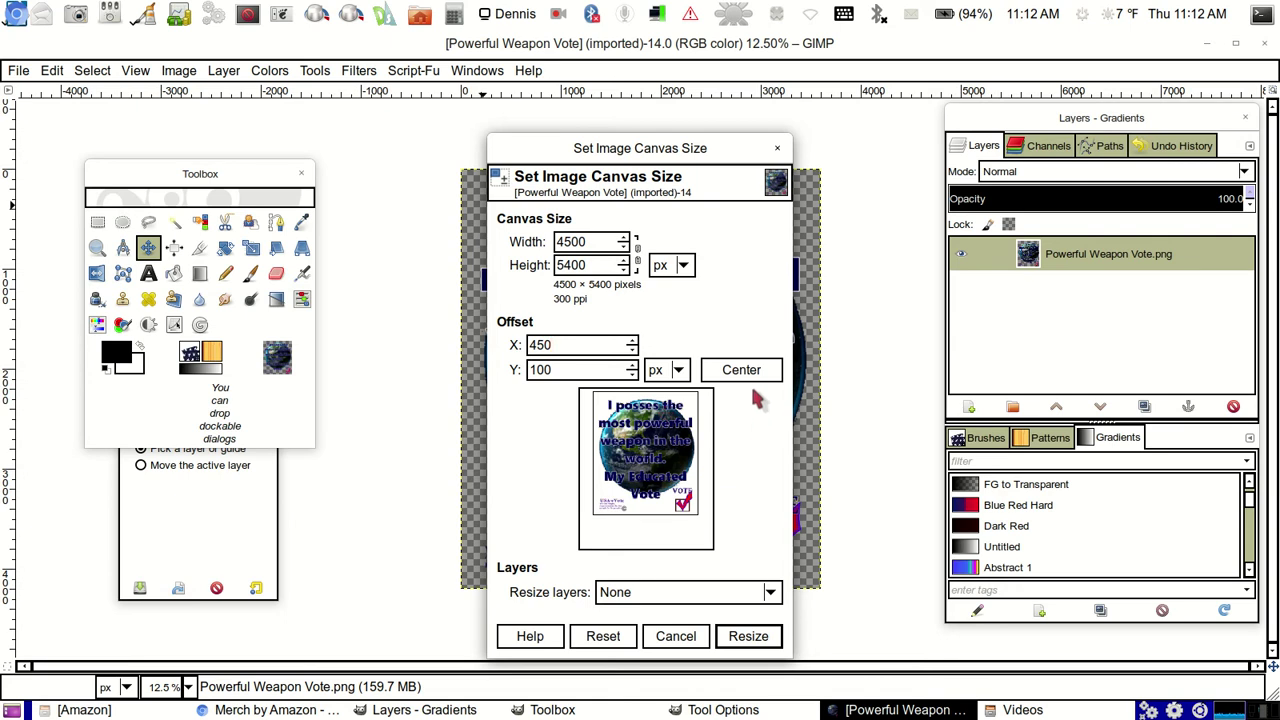
Step: Set the canvas resize to include all layers and apply it
left_click(760, 592)
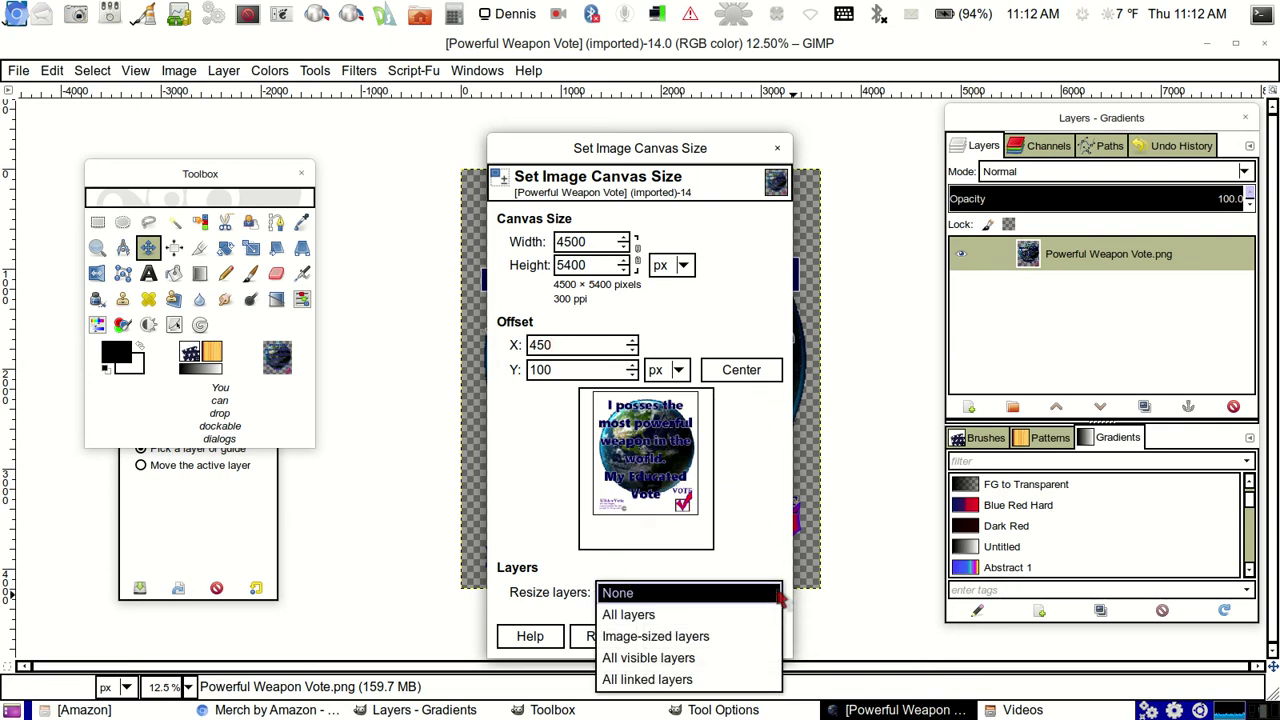
left_click(748, 615)
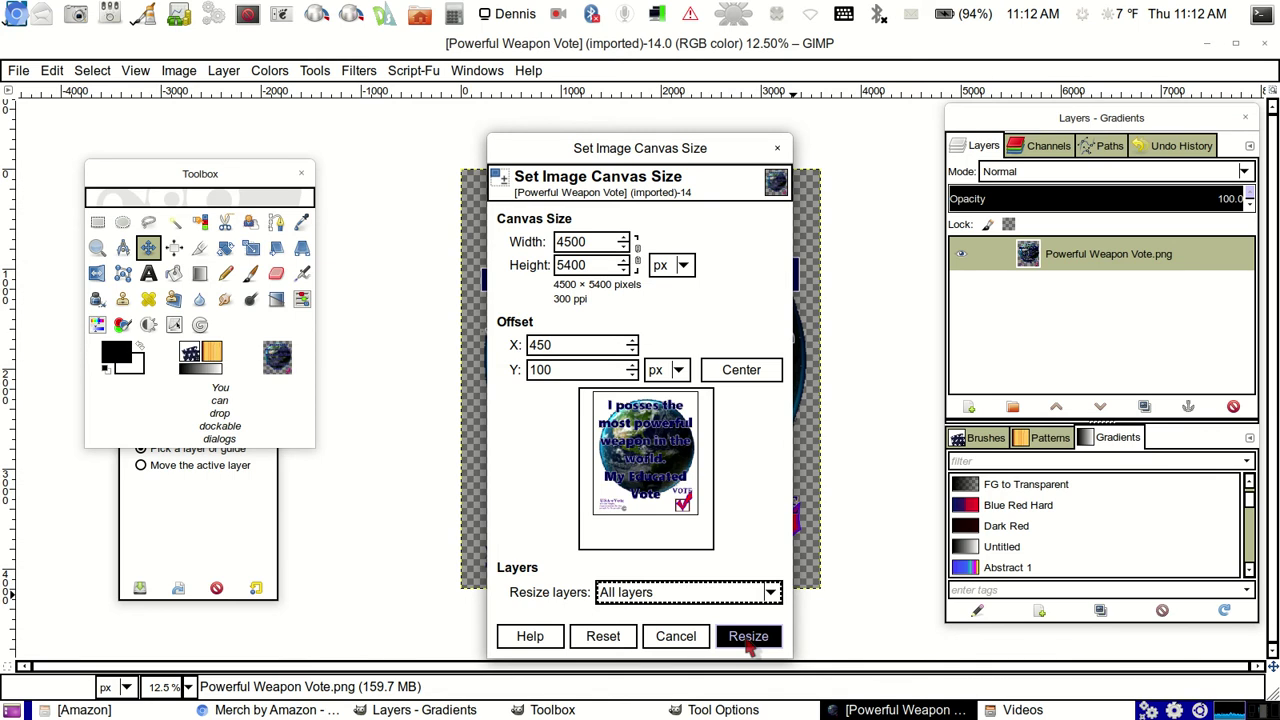
left_click(748, 645)
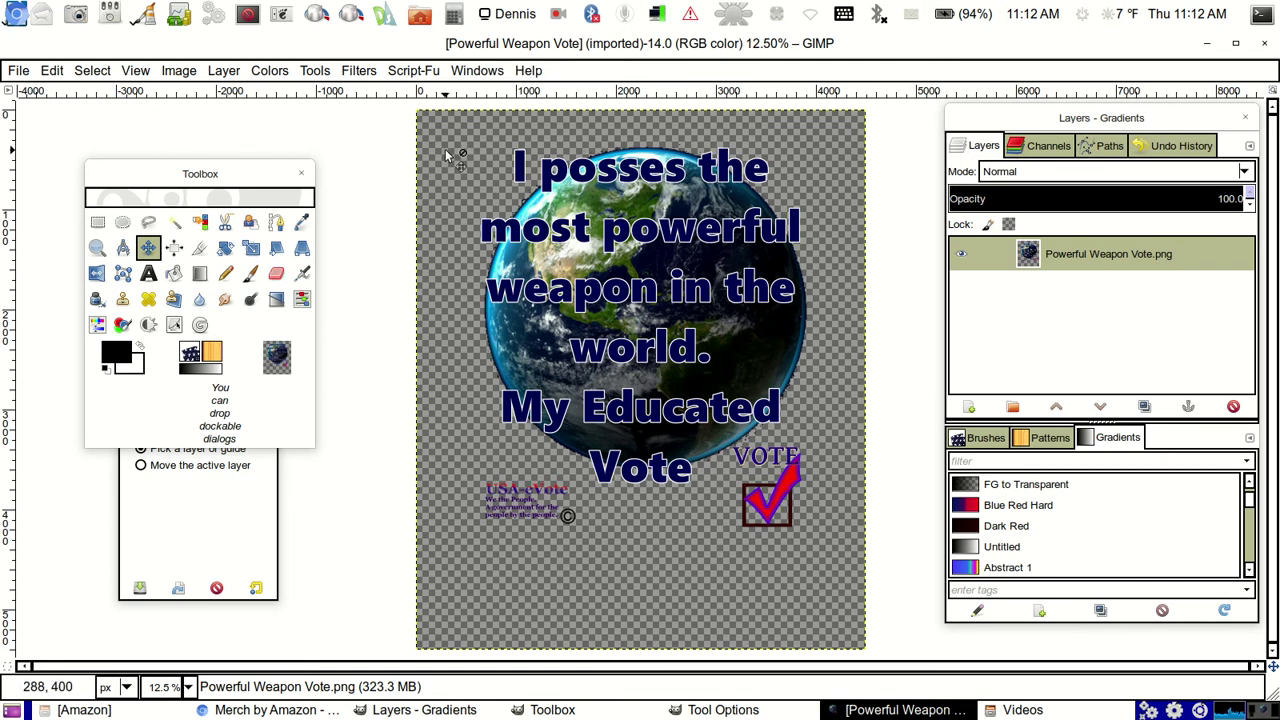
Step: Export the resized image to the Amazon folder as Powerful Weapon Vote Amazon.png with the current PNG options
left_click(19, 71)
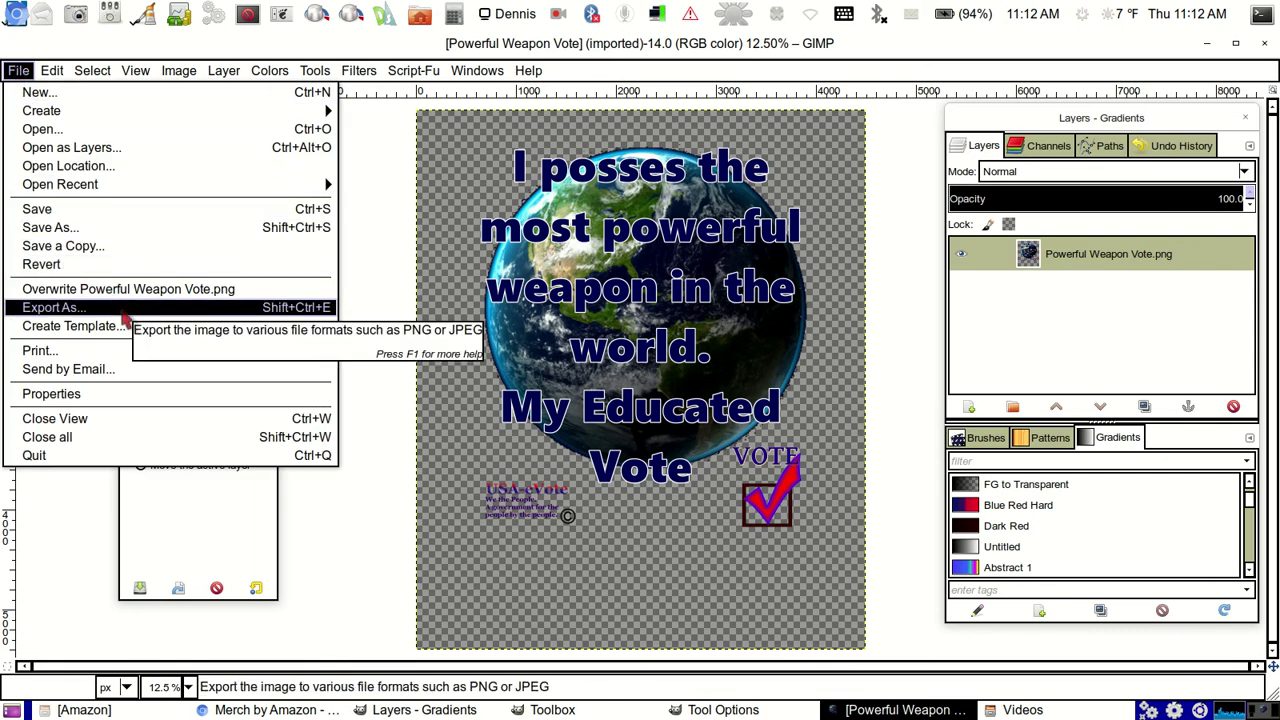
left_click(124, 315)
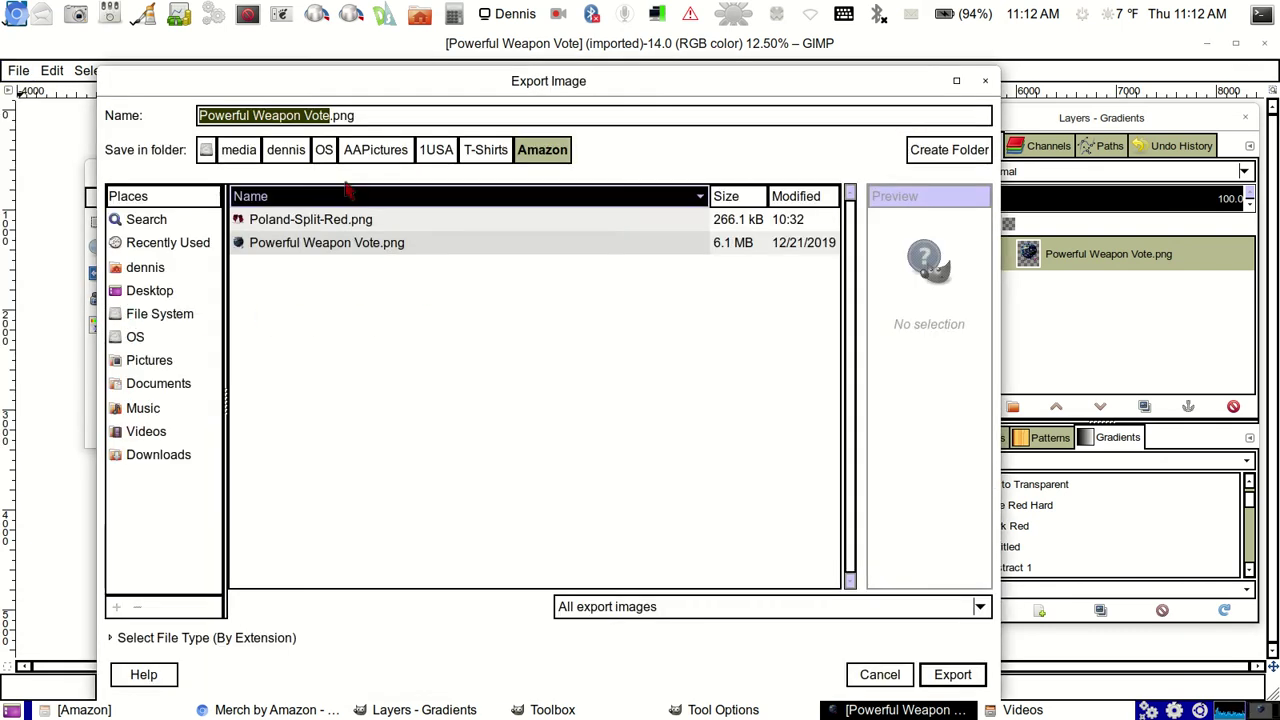
left_click(331, 115)
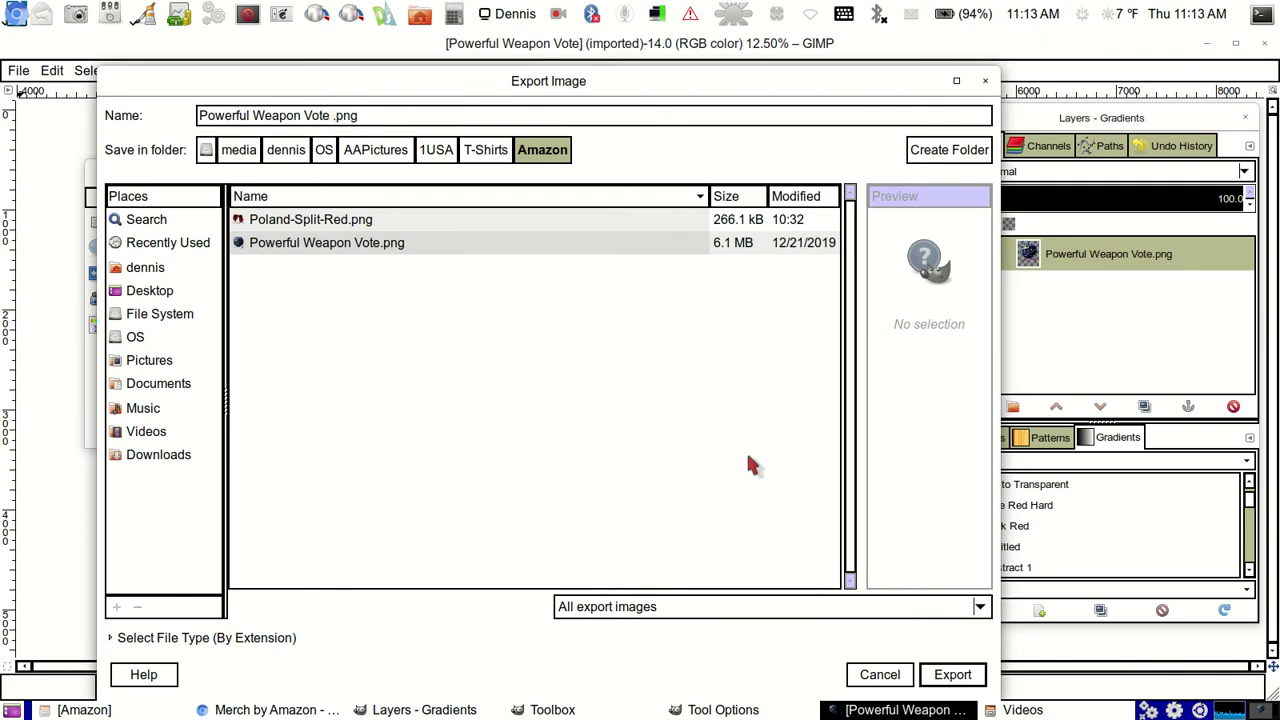
type("Amazon")
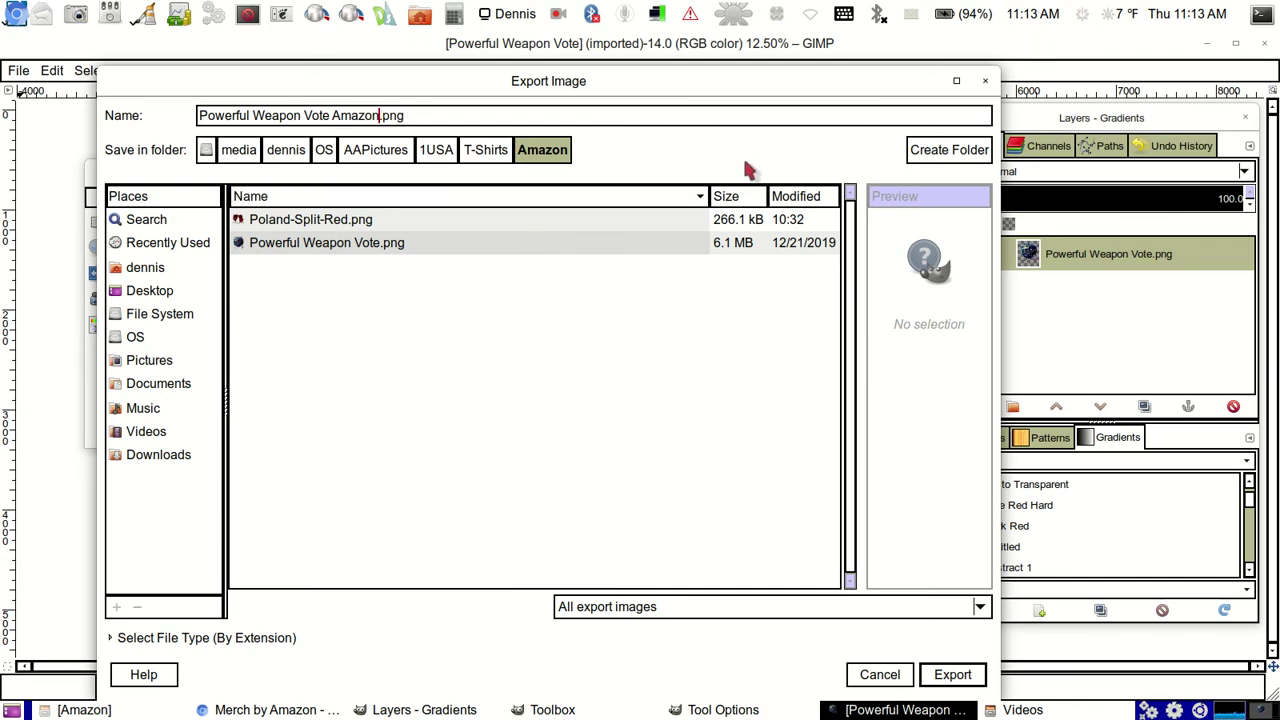
left_click(953, 676)
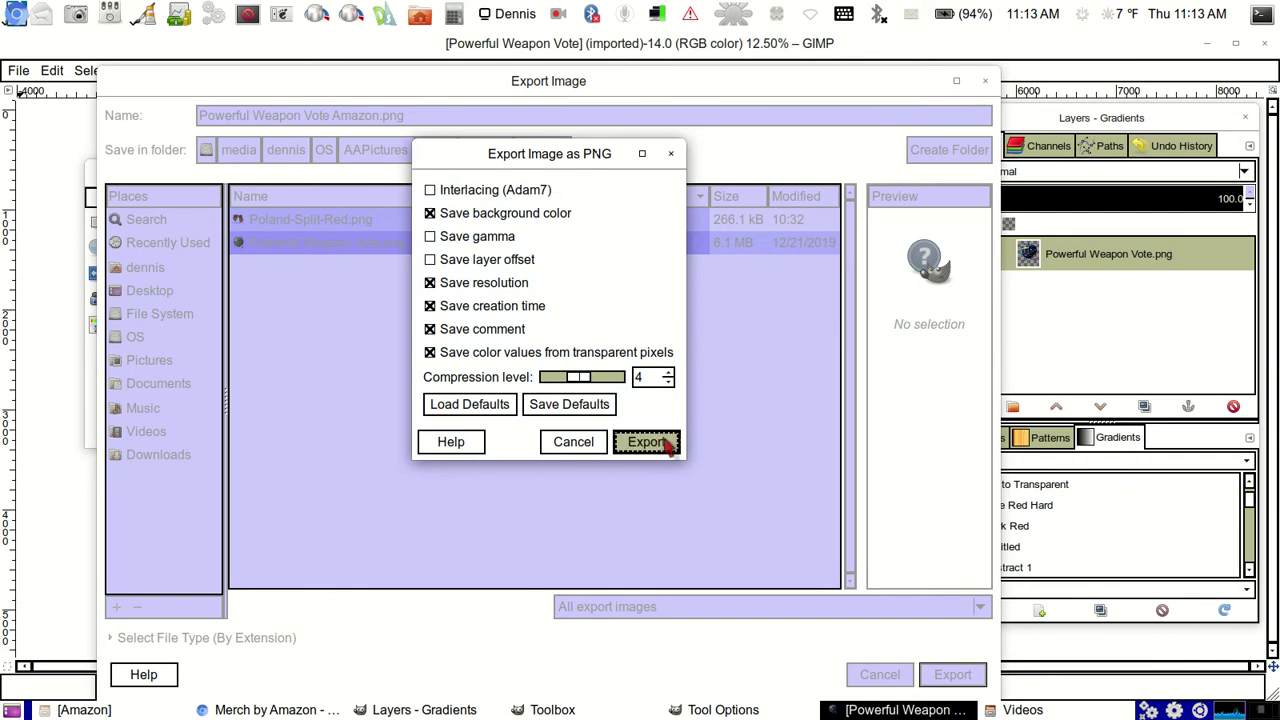
left_click(646, 442)
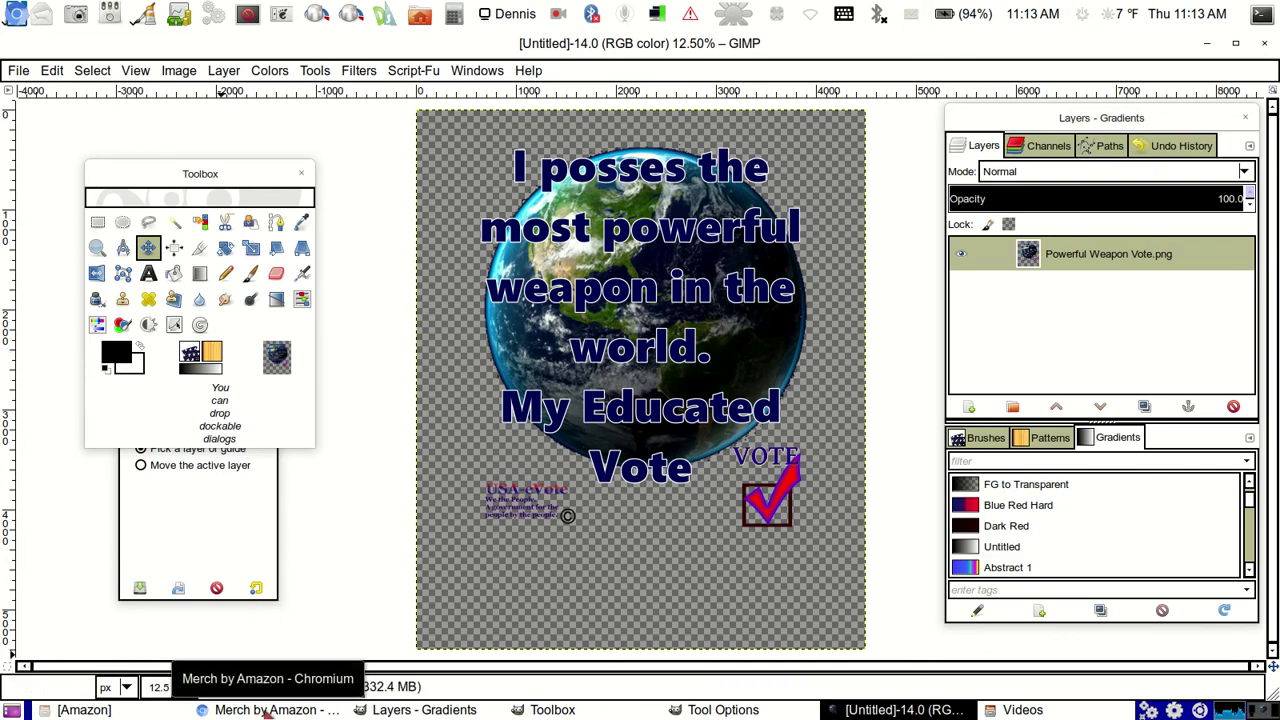
Step: Switch to Merch by Amazon in Chromium and upload Powerful Weapon Vote Amazon.png from the Amazon folder as the Tank top artwork
left_click(270, 710)
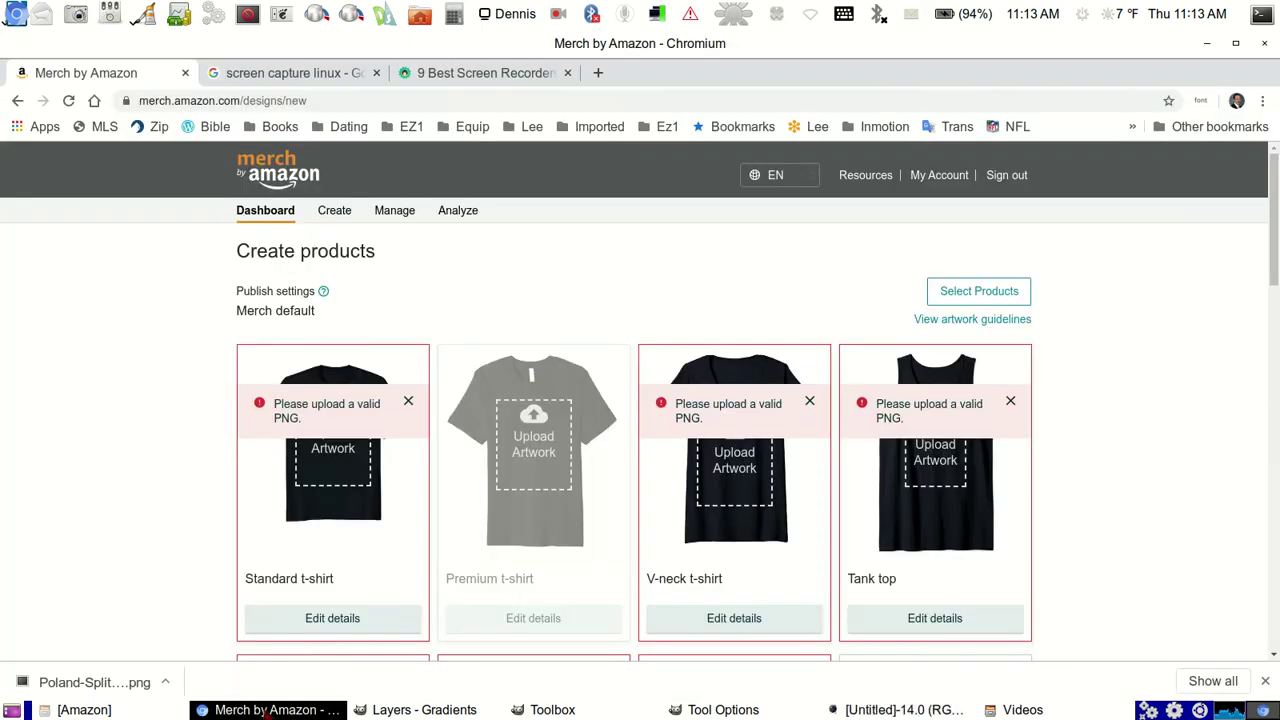
left_click(950, 466)
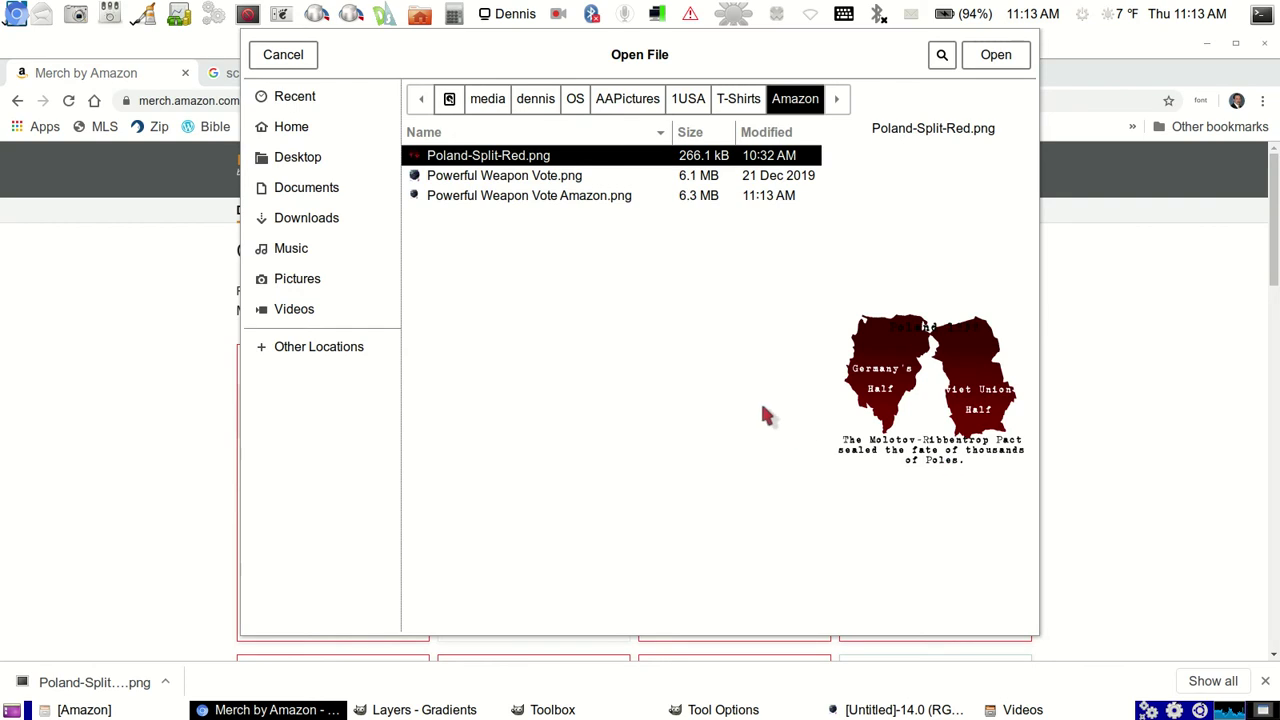
left_click(592, 200)
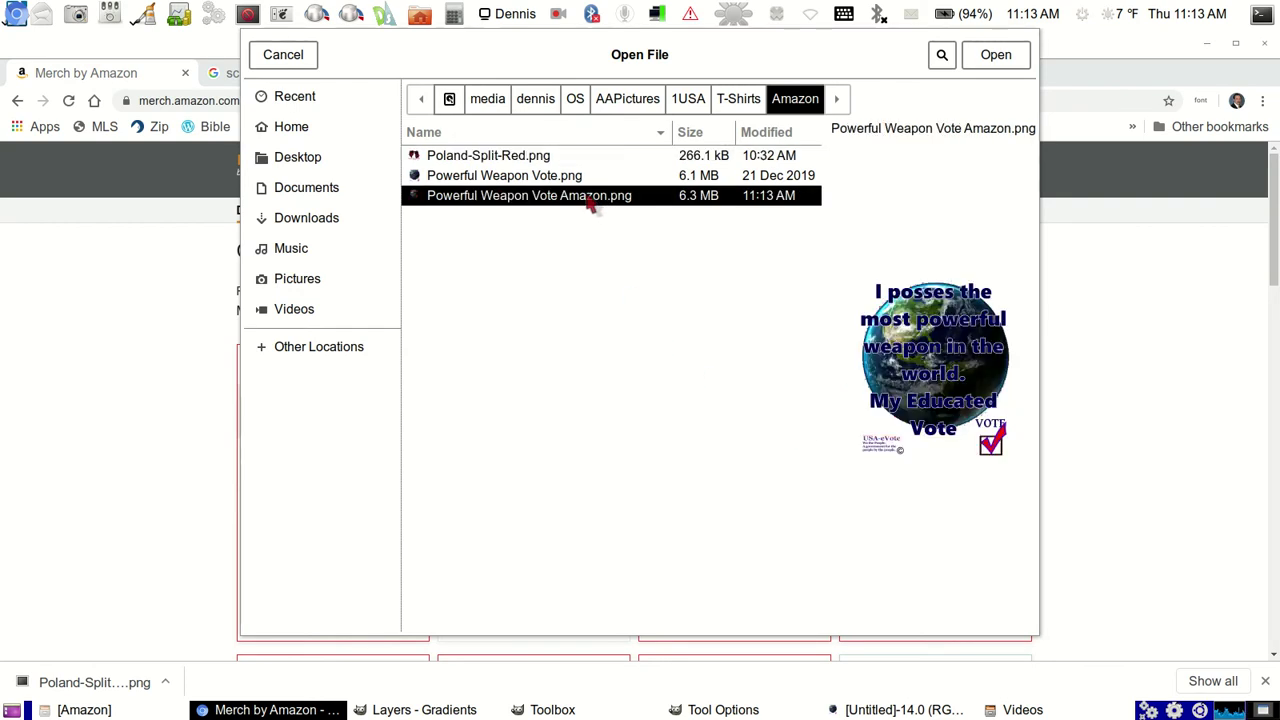
left_click(996, 56)
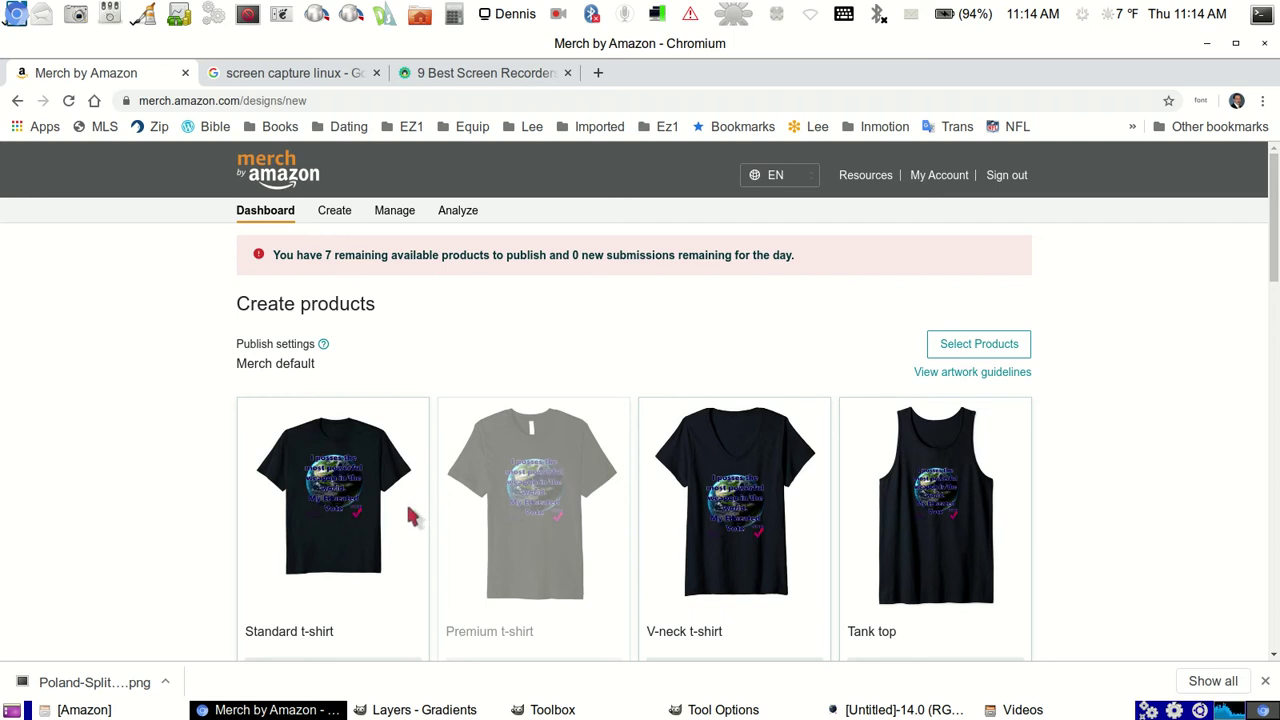
Step: Examine an enlarged preview of the Standard t-shirt, checking the artwork's size and placement
key("ctrl+plus")
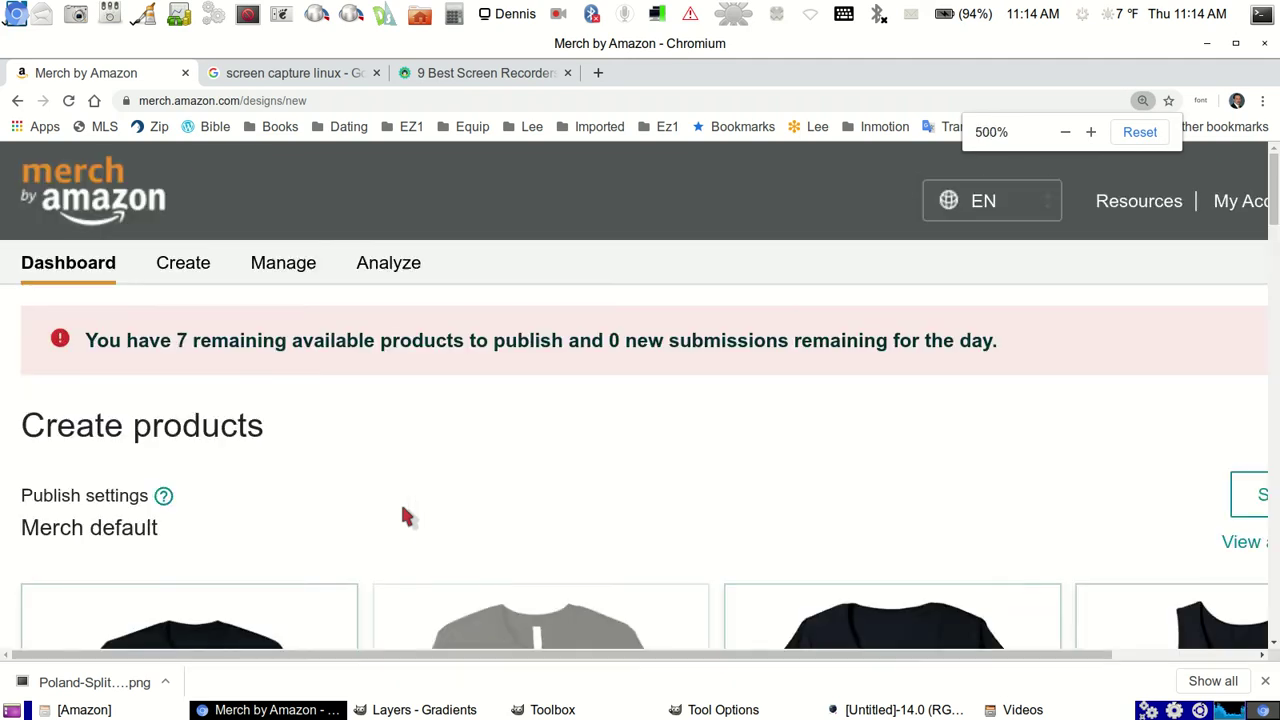
scroll(403, 514, "down", 5)
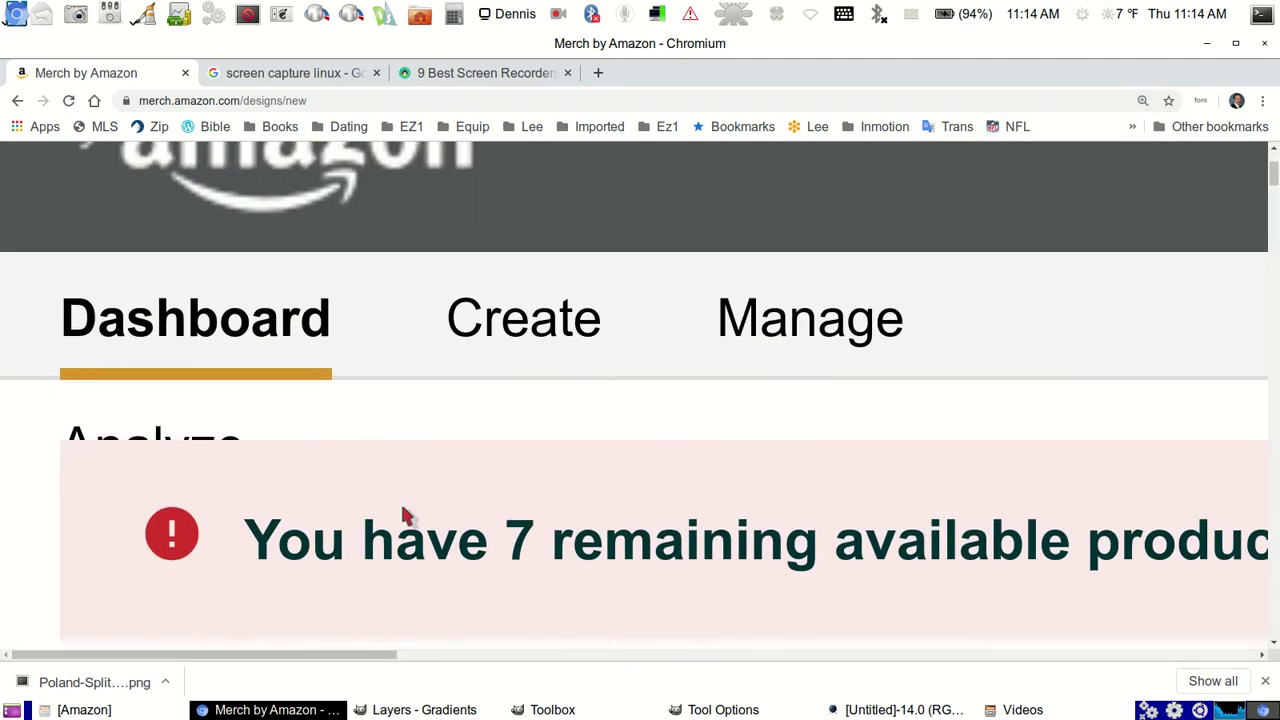
scroll(437, 460, "down", 10)
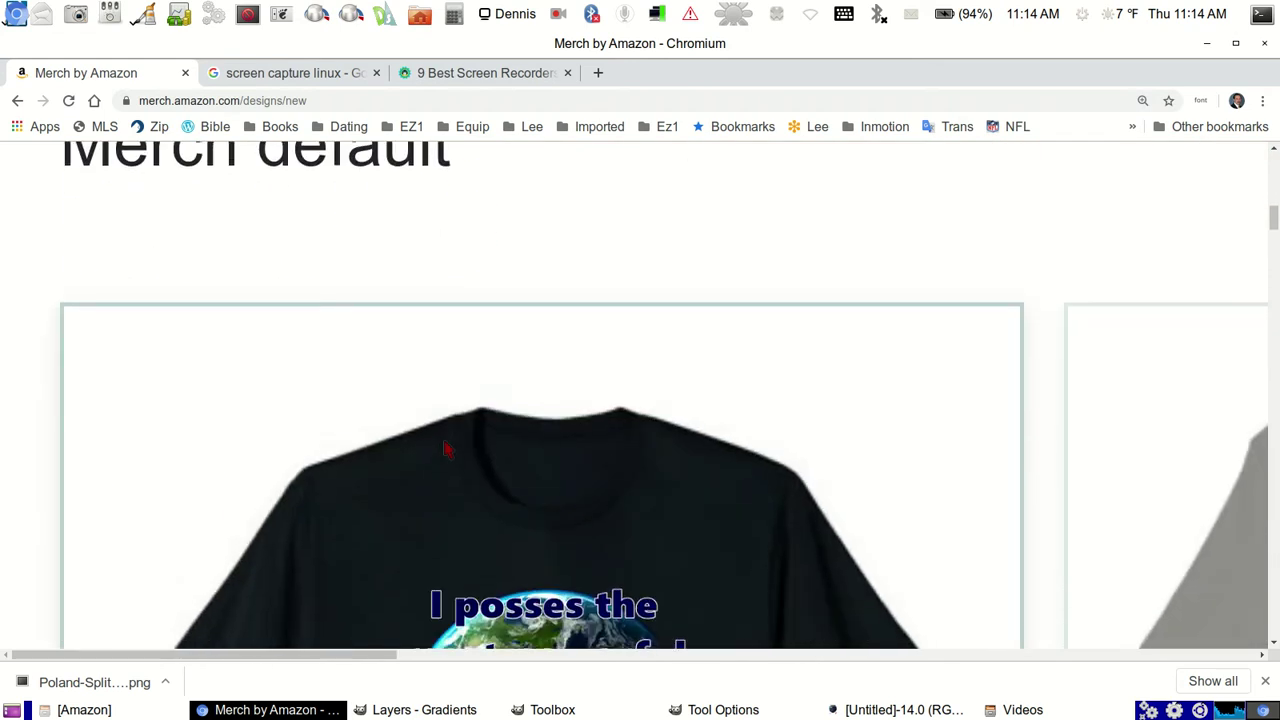
scroll(568, 452, "down", 3)
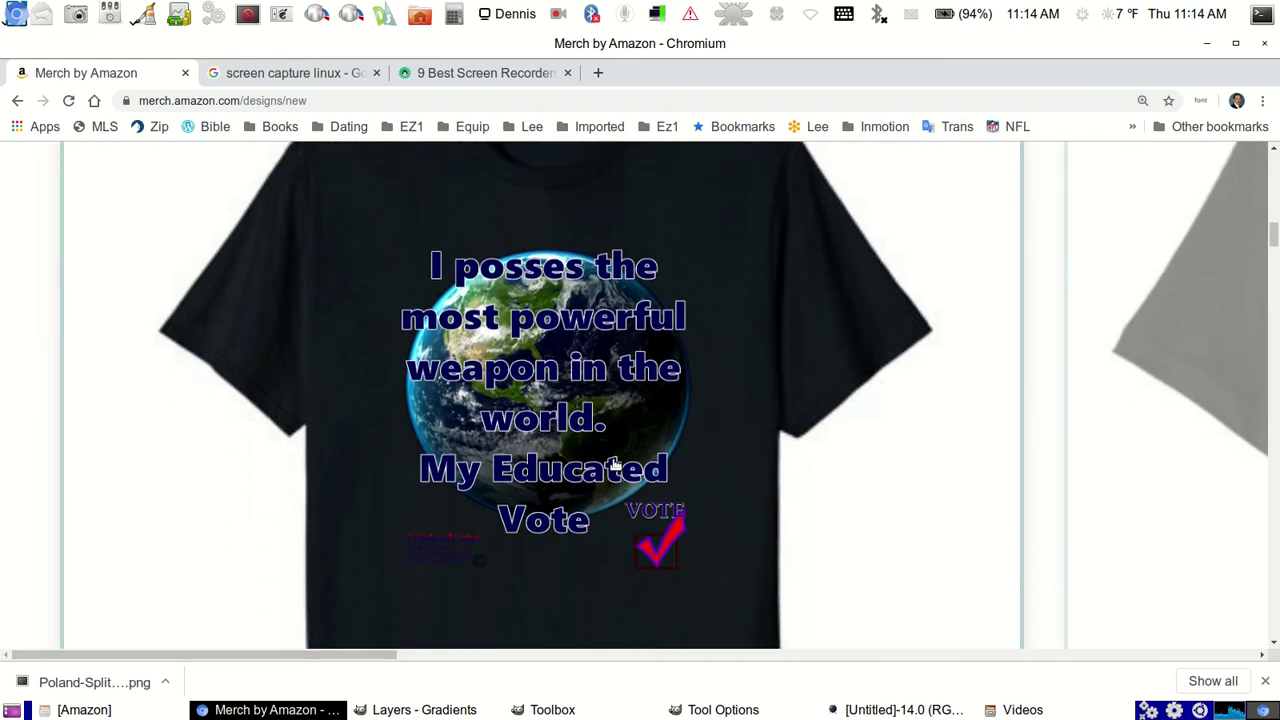
scroll(615, 465, "up", 3)
scroll(615, 465, "down", 8)
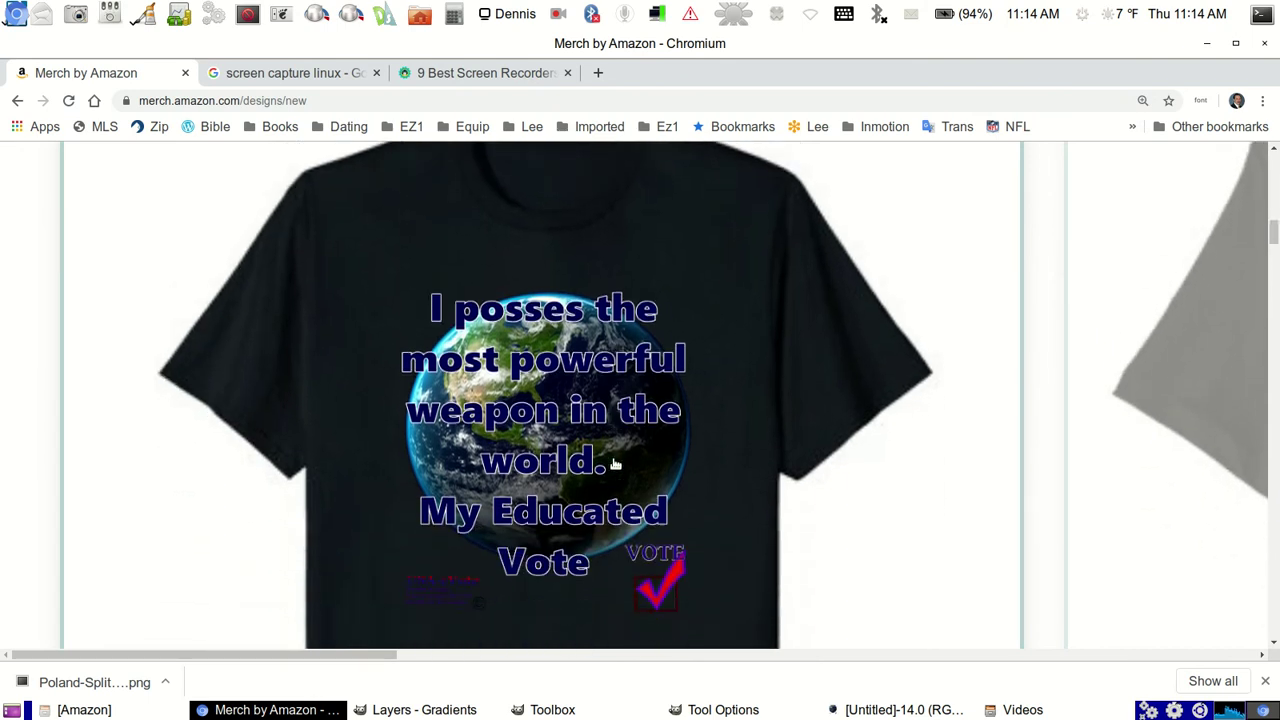
scroll(633, 496, "up", 7)
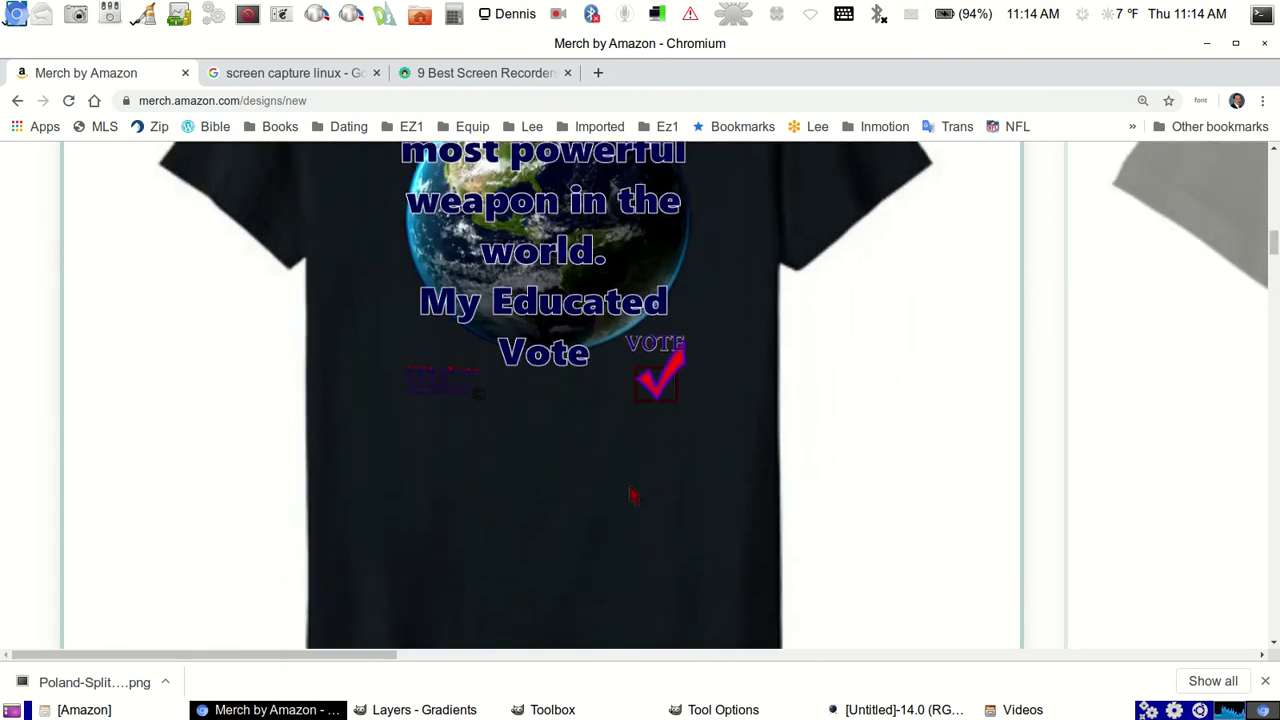
scroll(624, 485, "down", 2)
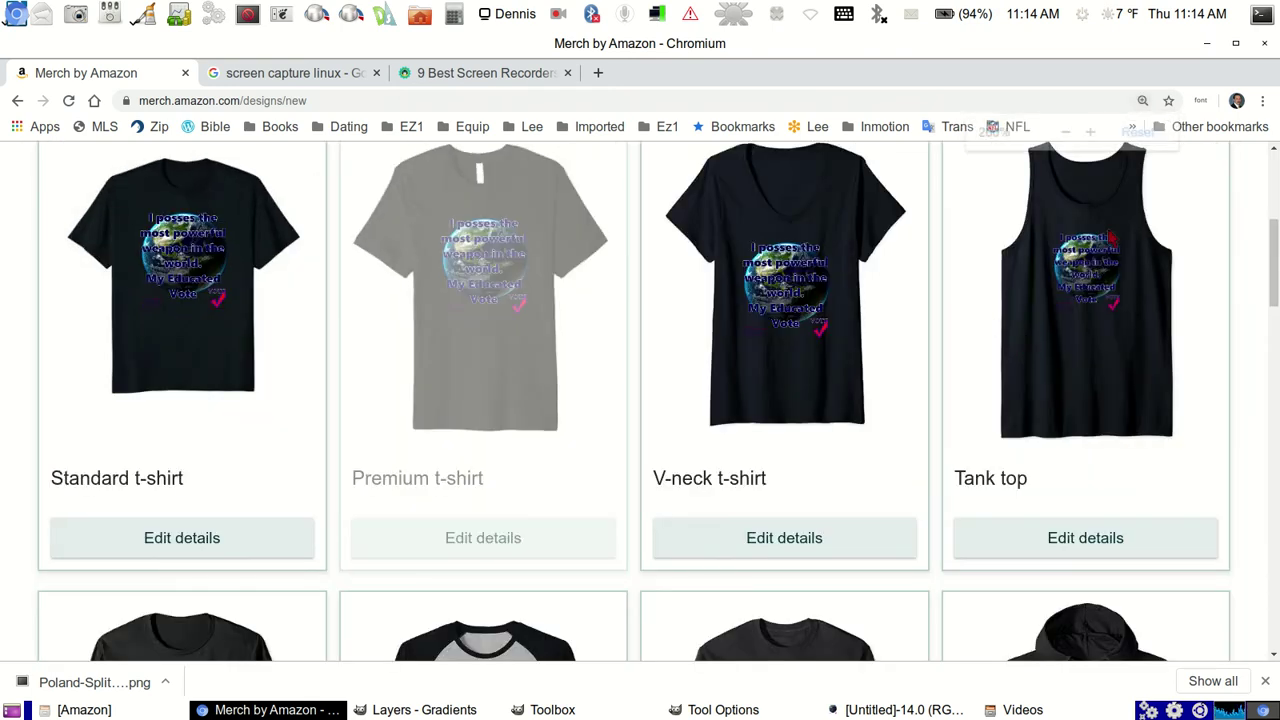
scroll(1112, 250, "up", 3)
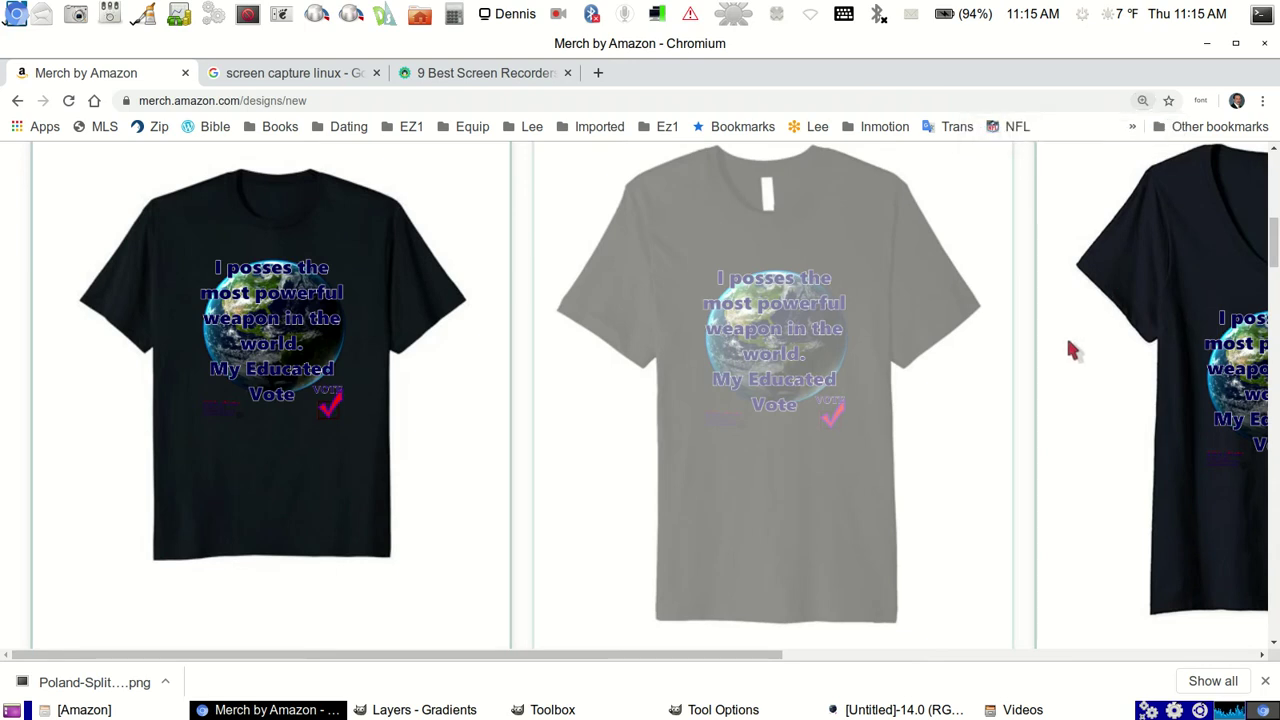
scroll(995, 374, "up", 3)
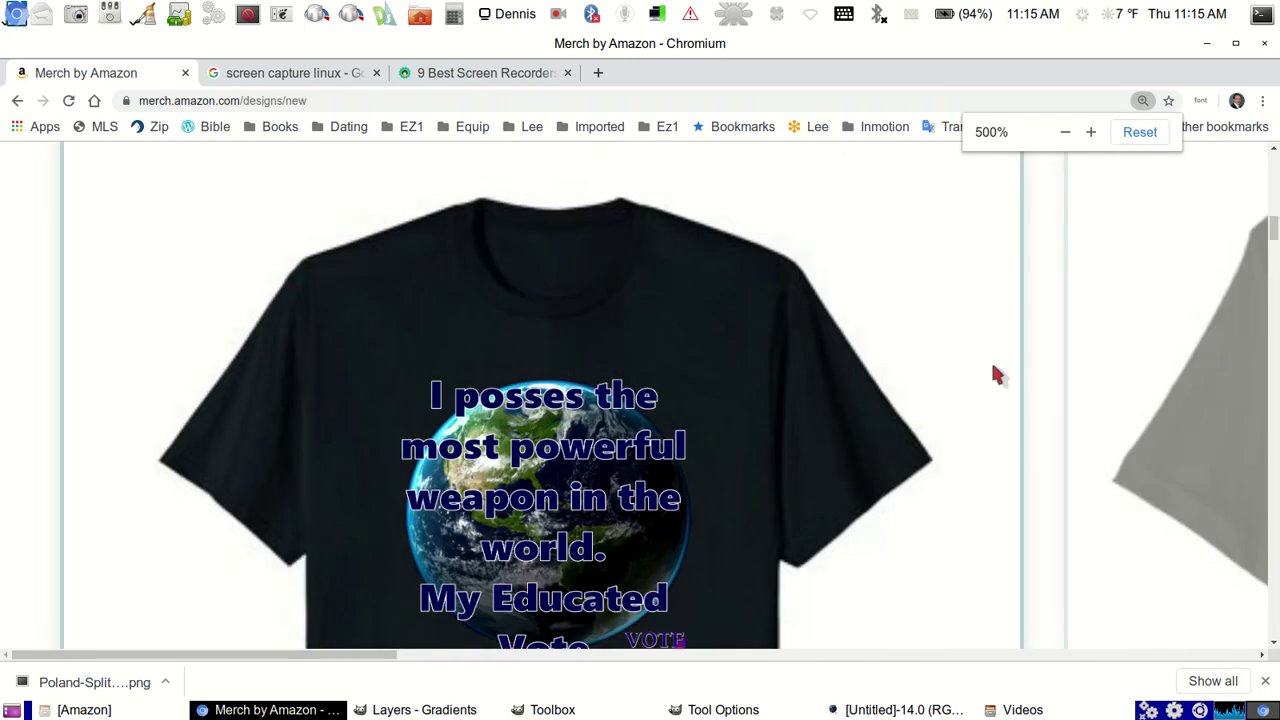
Step: Examine the artwork's placement below the neckline on the enlarged V-neck t-shirt preview
left_click_drag(352, 660, 905, 680)
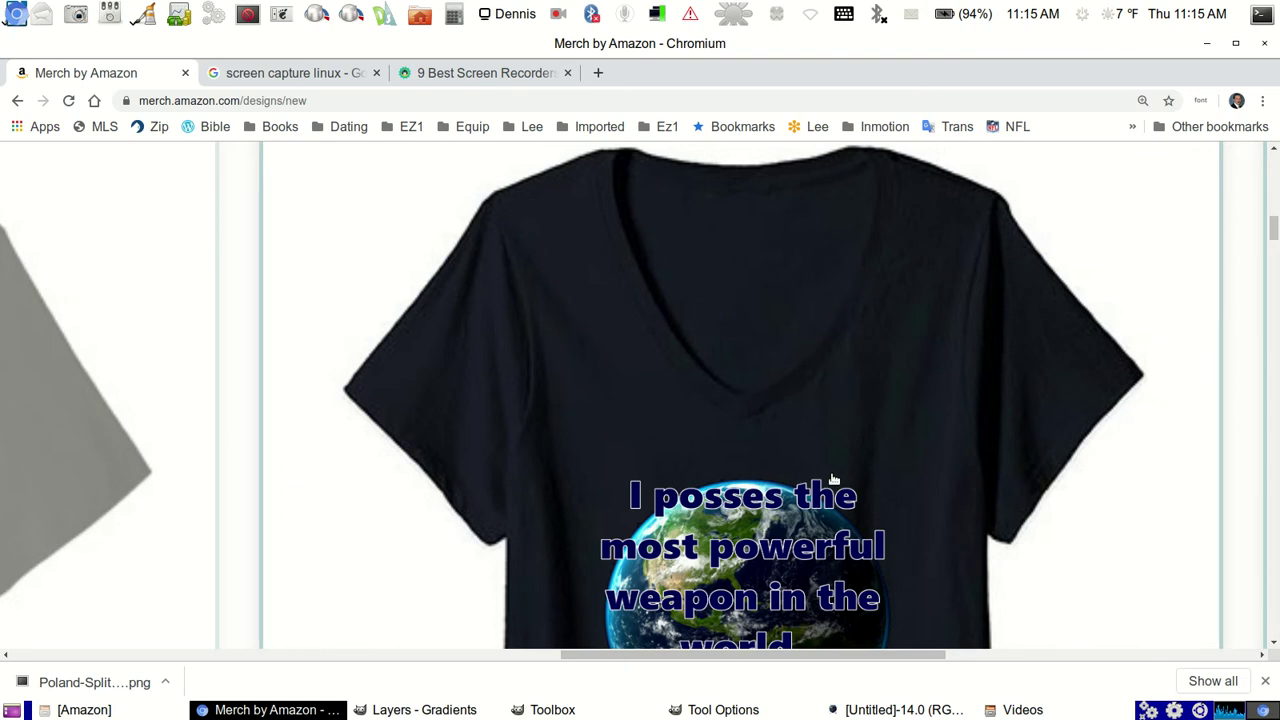
scroll(834, 480, "down", 5)
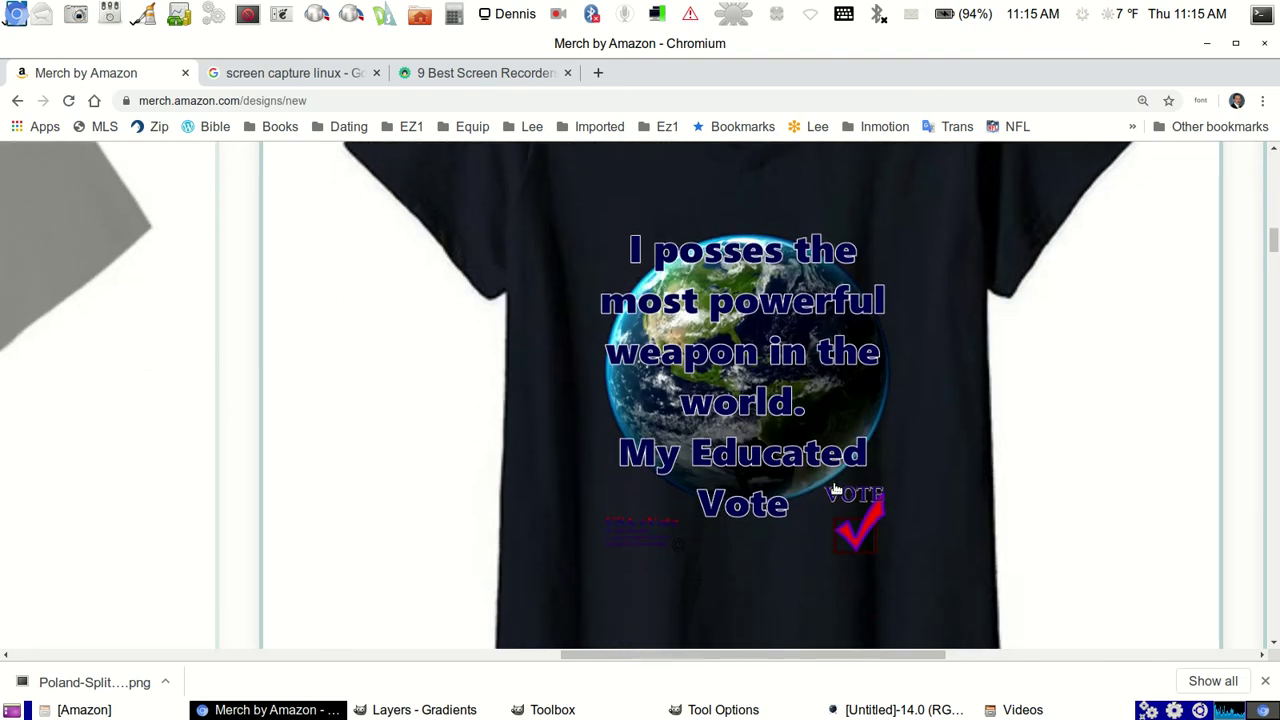
scroll(834, 489, "up", 4)
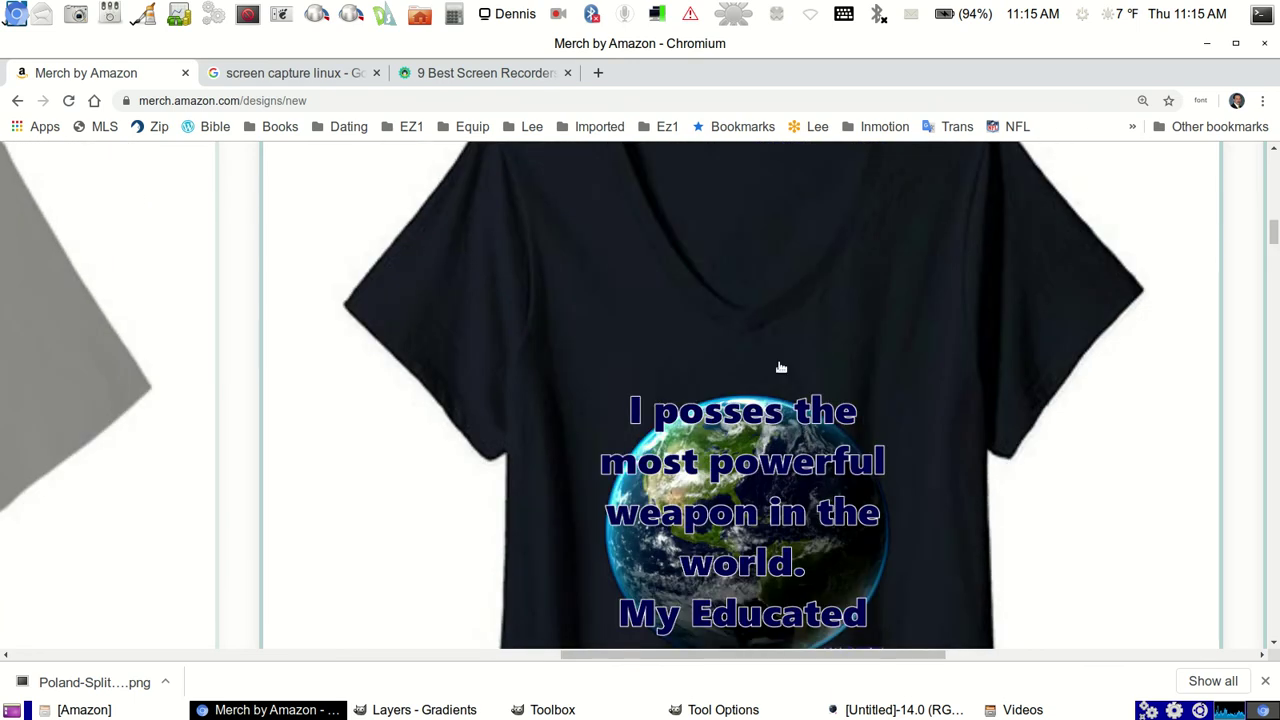
scroll(824, 430, "down", 3)
scroll(824, 440, "up", 3)
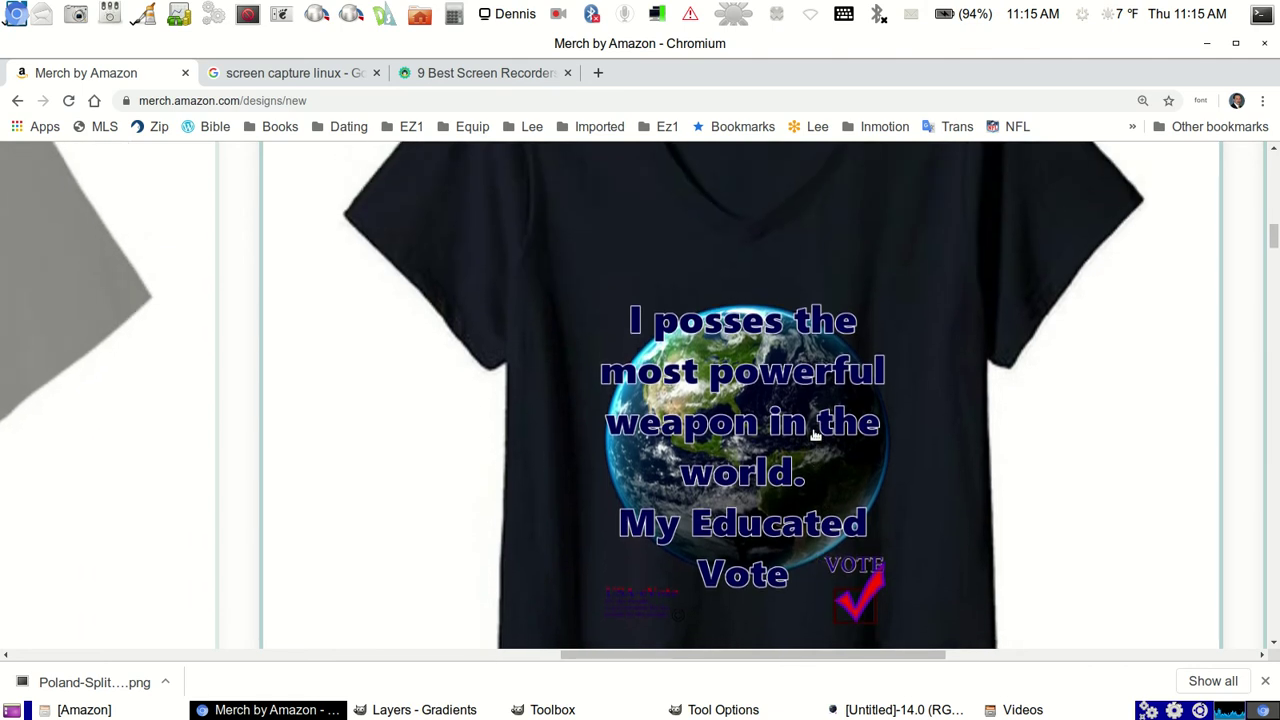
scroll(816, 430, "down", 2)
scroll(816, 430, "down", 10)
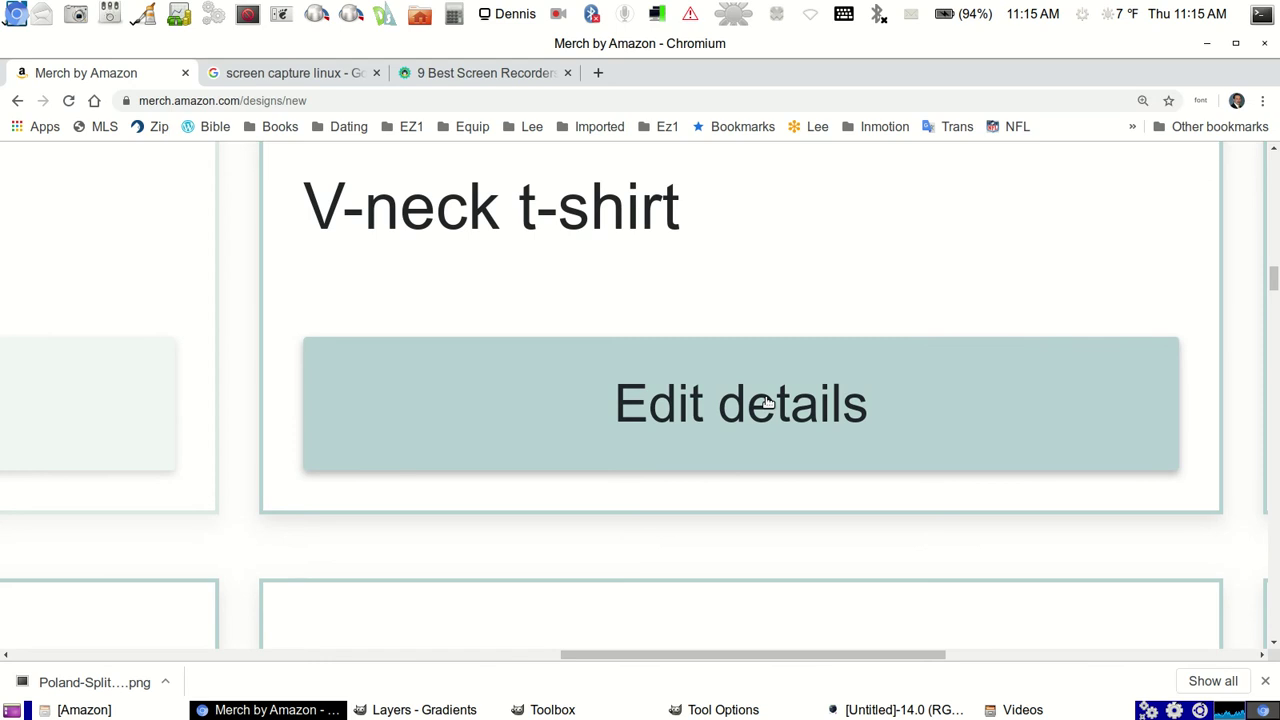
Step: Look over all the product previews at 100% page zoom and open the Tank top's details
key("ctrl+minus")
key("ctrl+minus")
key("ctrl+minus")
key("ctrl+minus")
key("ctrl+minus")
key("ctrl+minus")
key("ctrl+minus")
key("ctrl+minus")
key("ctrl+minus")
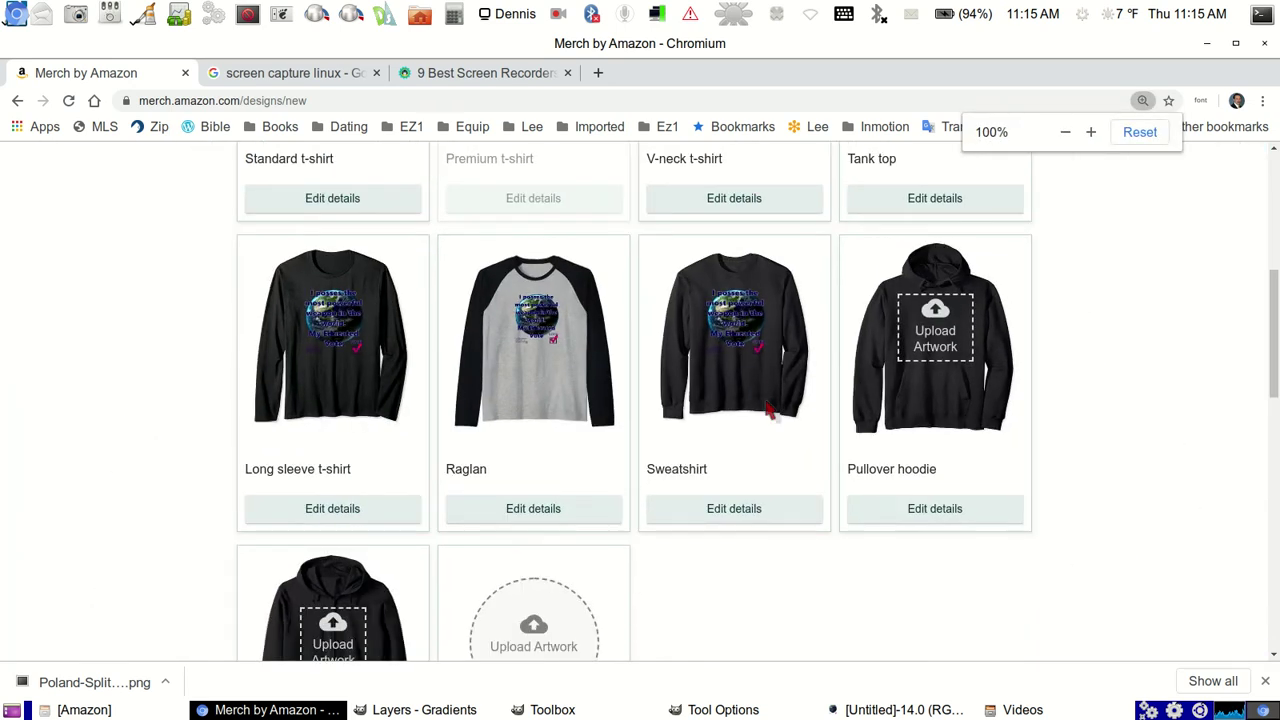
scroll(800, 408, "up", 5)
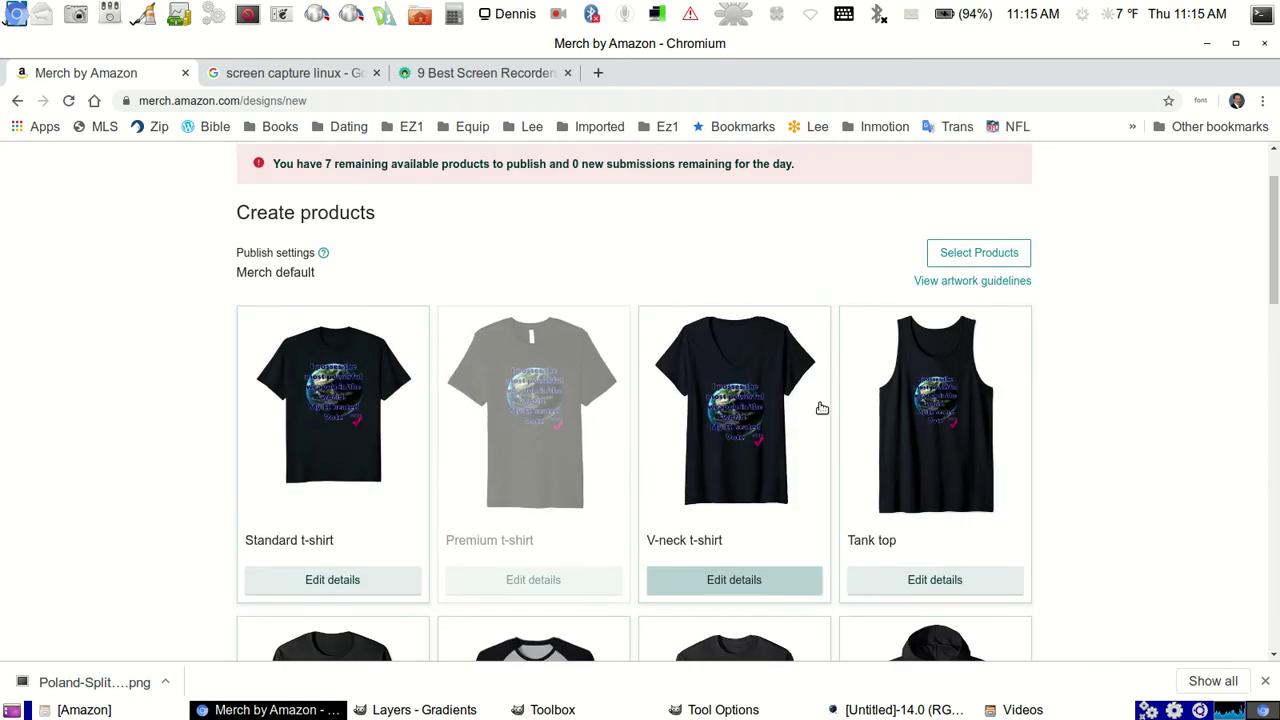
scroll(850, 425, "down", 1)
scroll(858, 430, "down", 2)
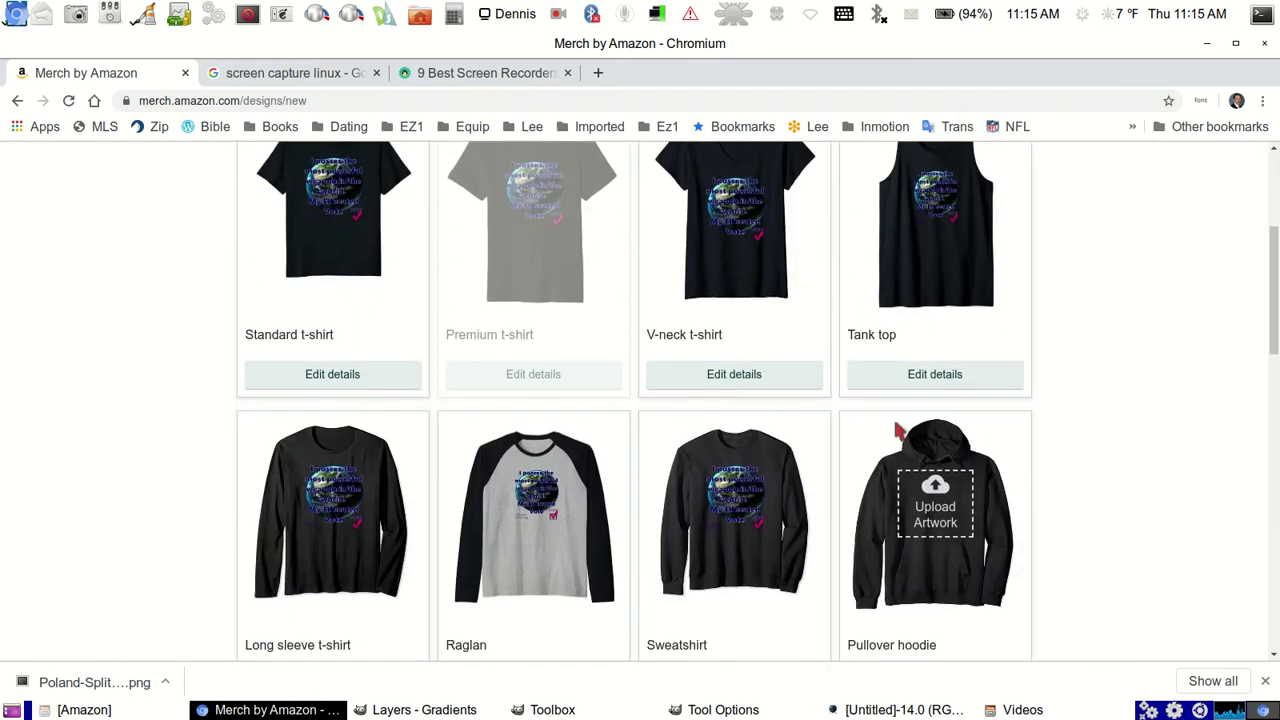
left_click(931, 374)
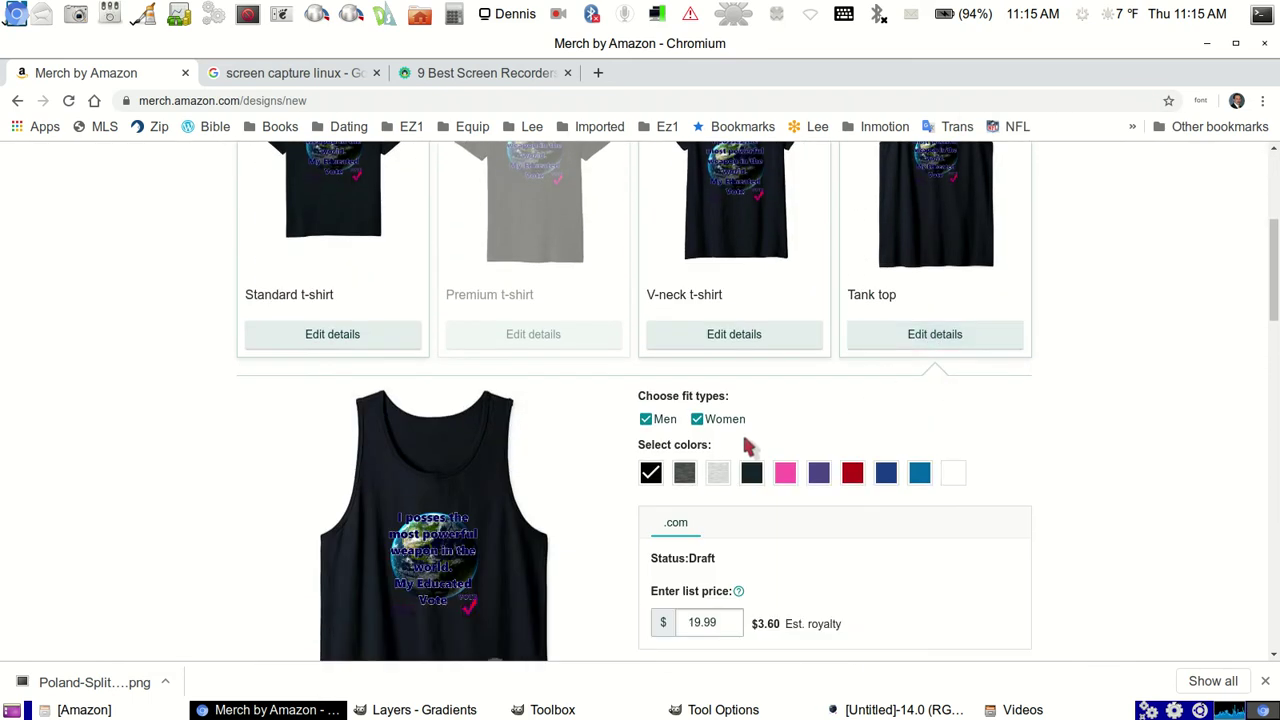
Step: Try deselecting the .de marketplace for the Standard t-shirt in the product selection, and close the selection without continuing
scroll(858, 432, "up", 4)
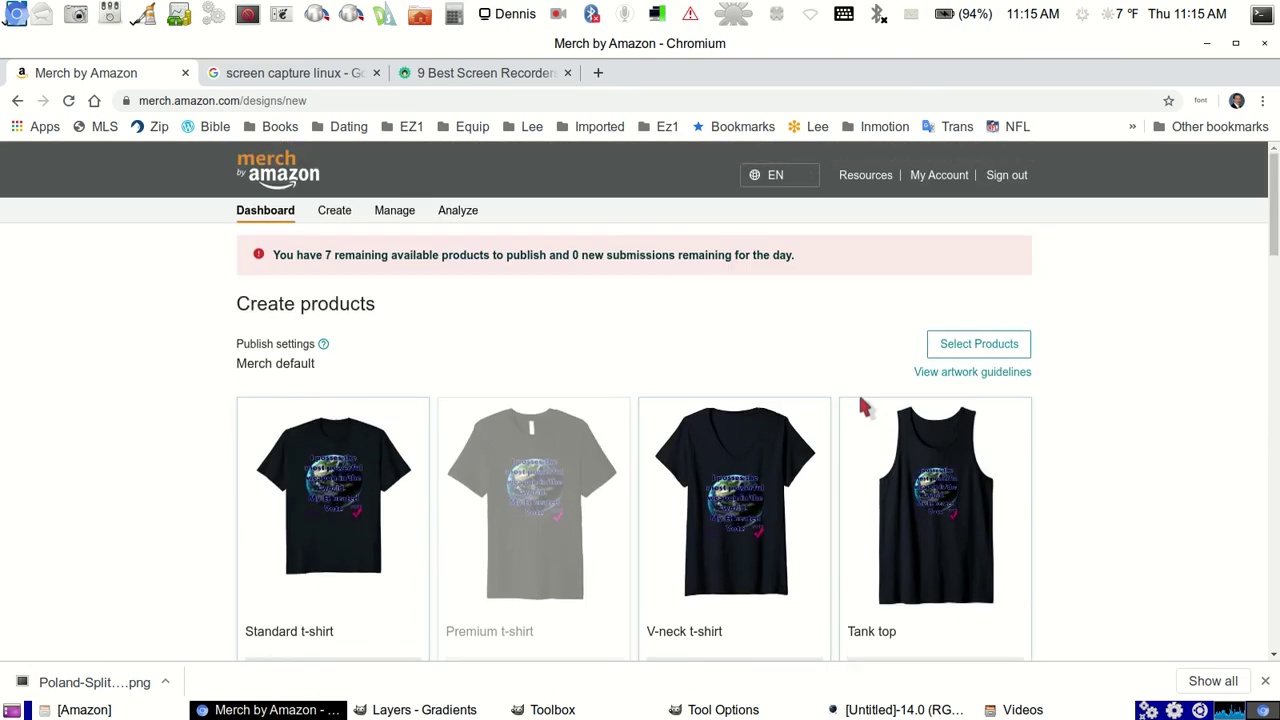
left_click(979, 344)
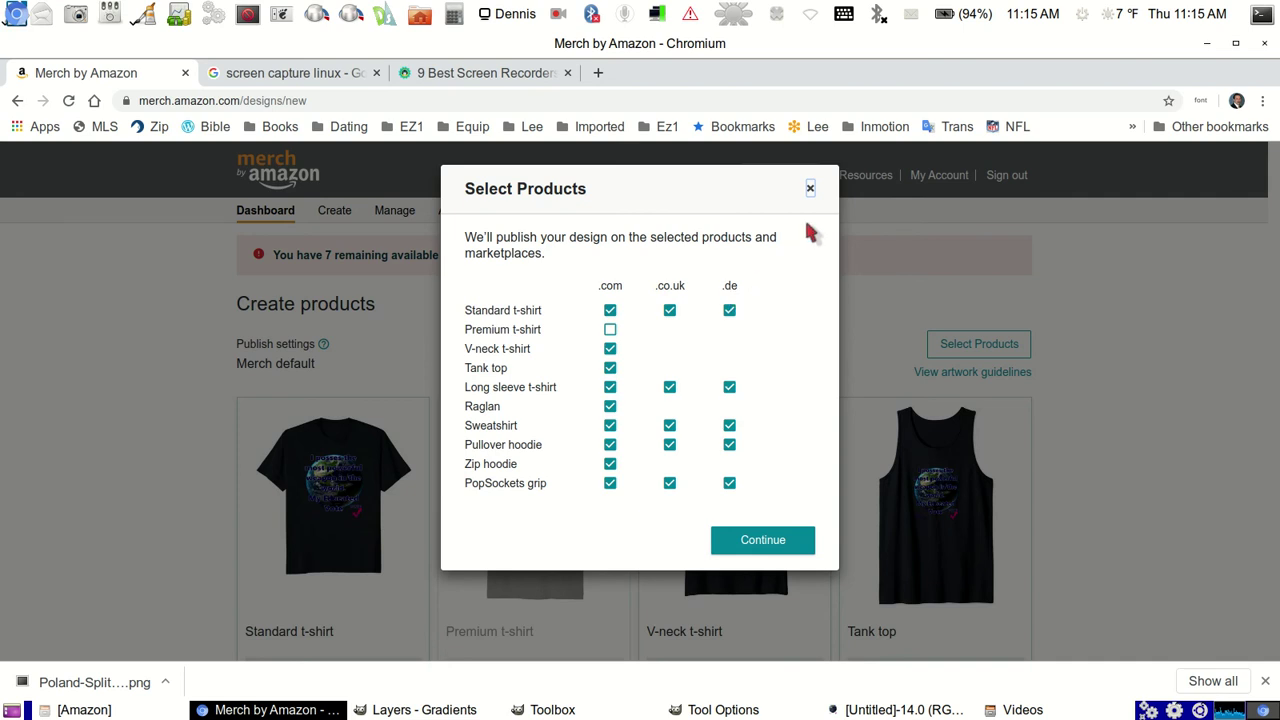
left_click(729, 310)
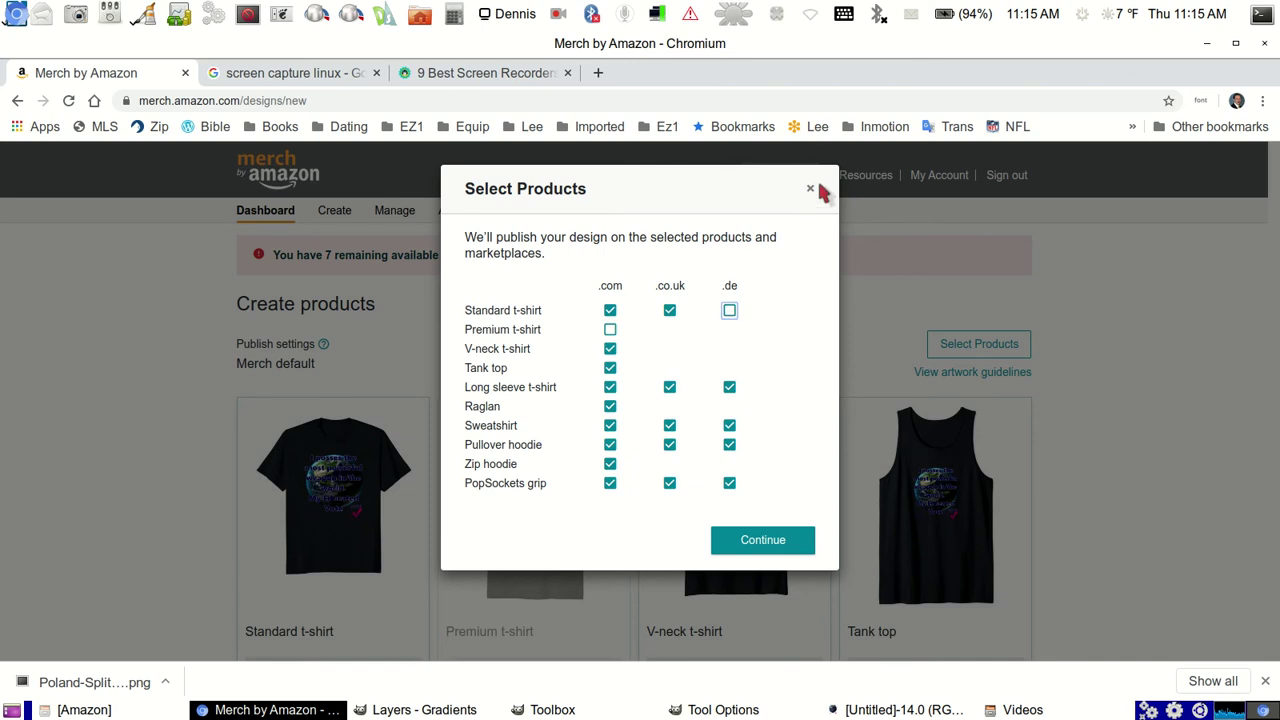
left_click(810, 190)
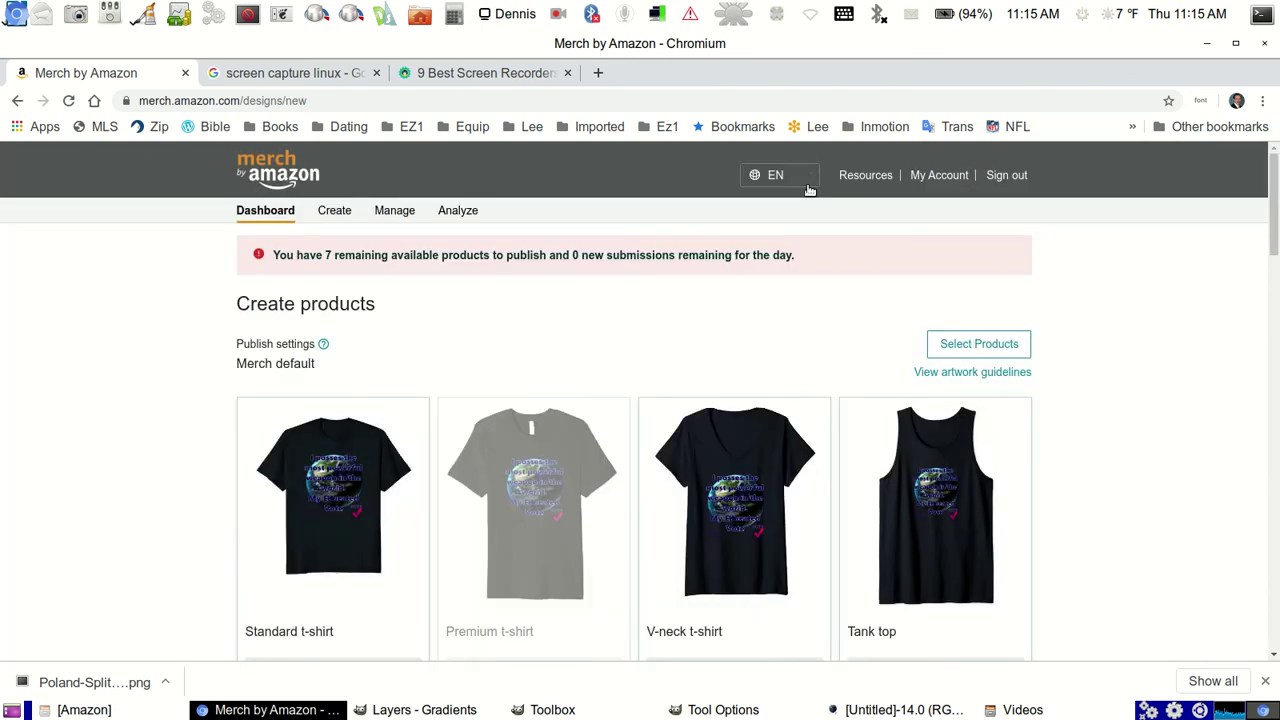
Step: Review the Tank top options, the remaining products, the product details form and the availability settings, and switch back to the image in GIMP
scroll(735, 352, "down", 4)
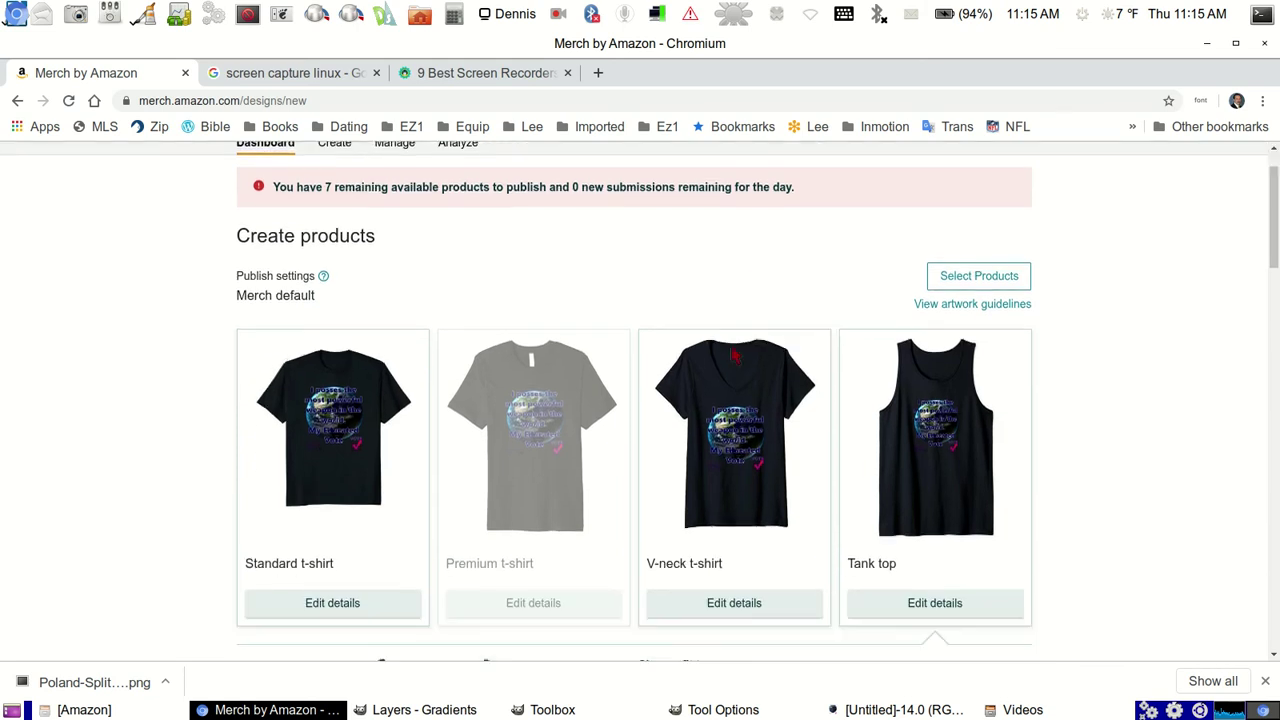
scroll(633, 375, "down", 2)
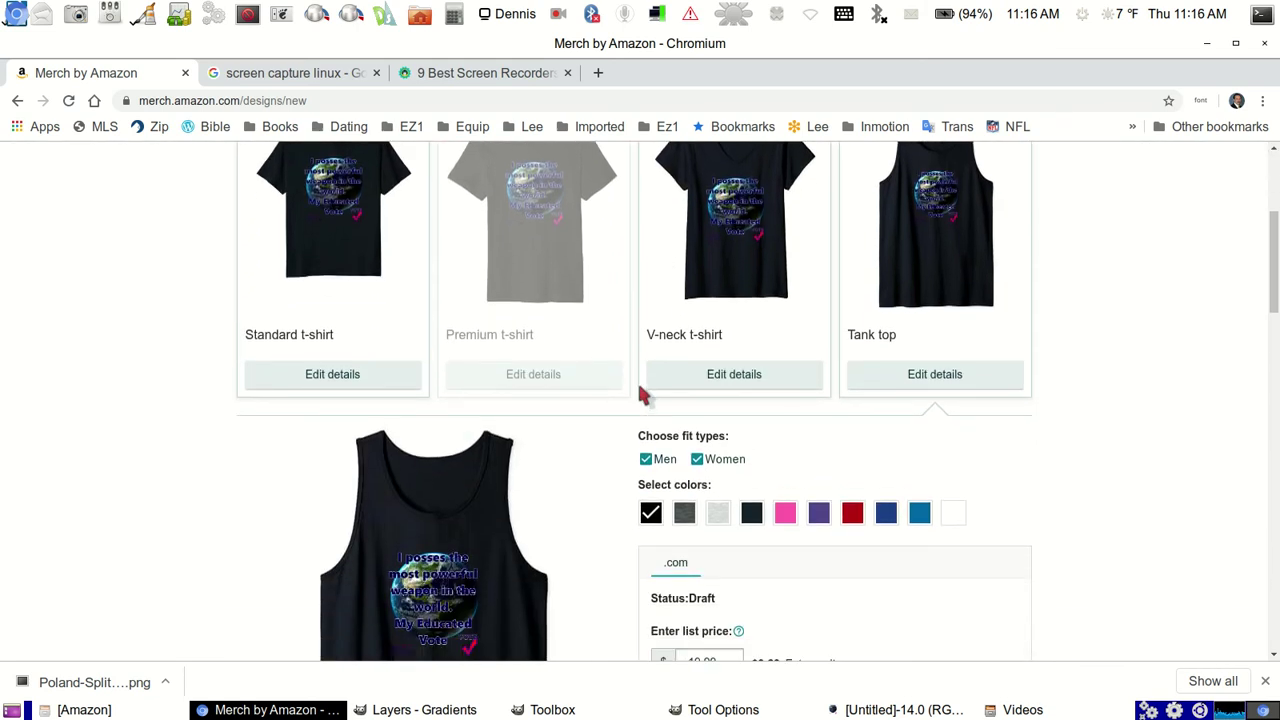
scroll(641, 388, "down", 3)
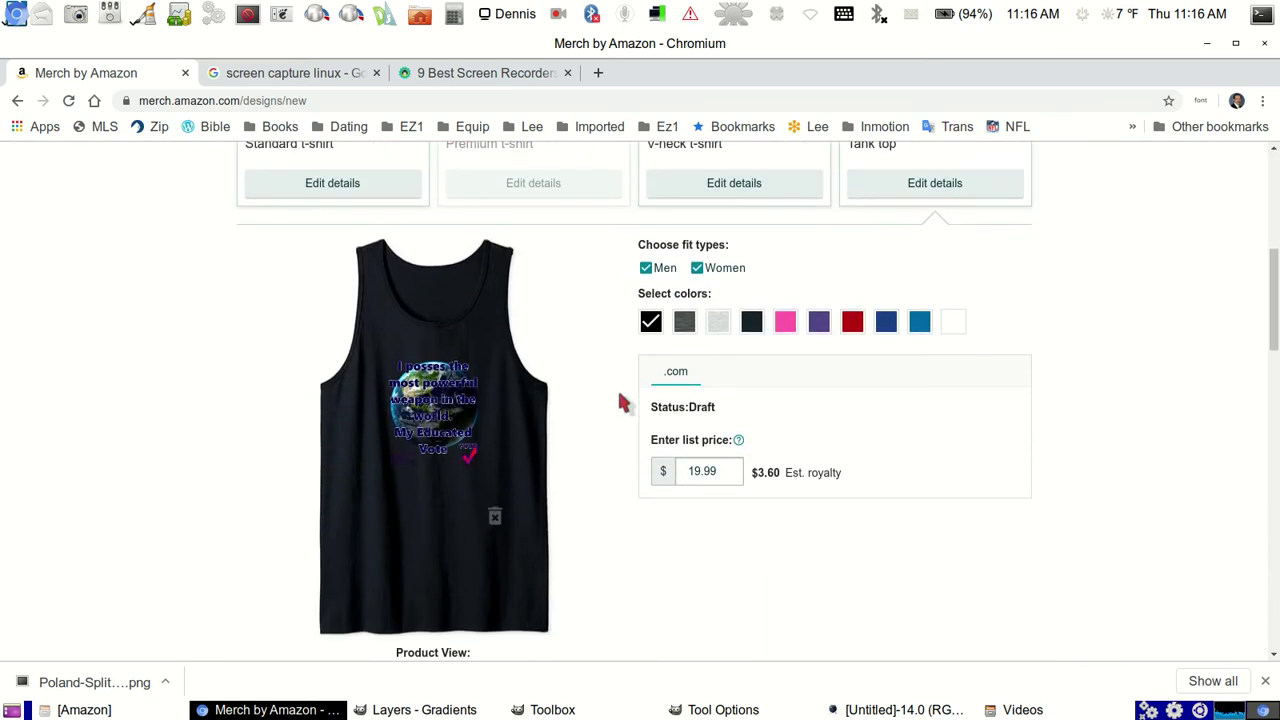
scroll(620, 400, "down", 7)
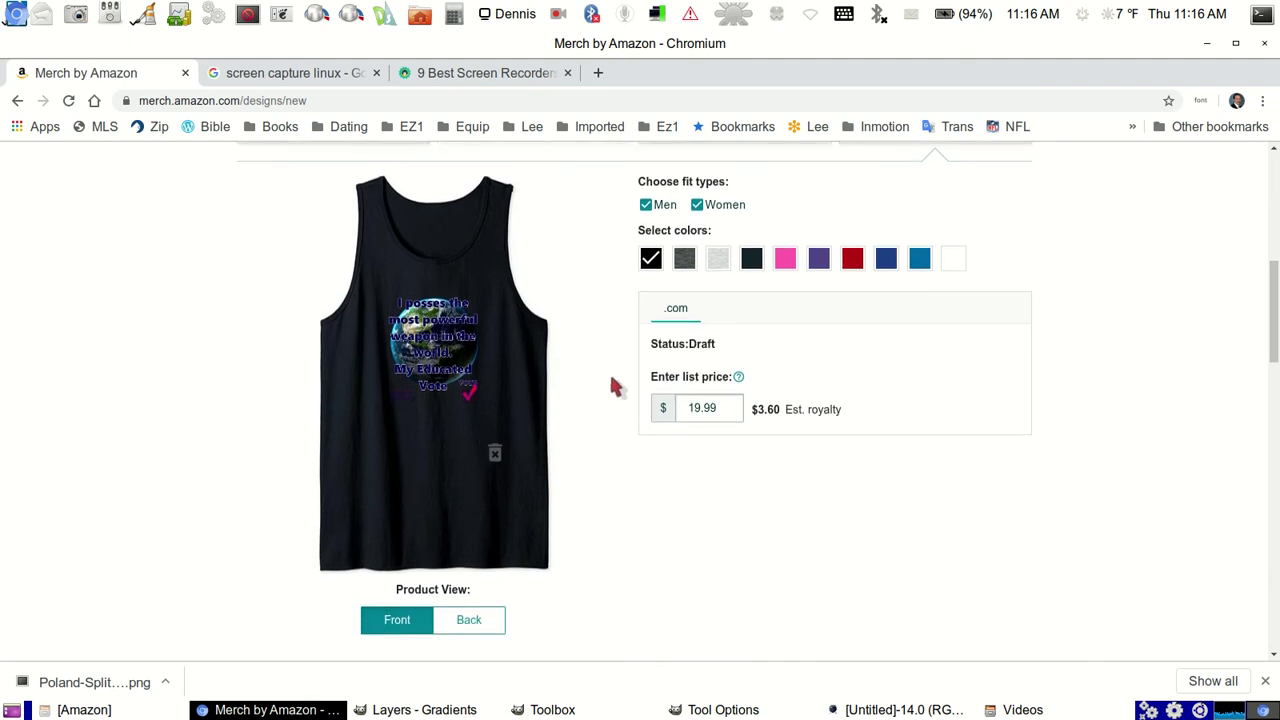
scroll(648, 370, "down", 15)
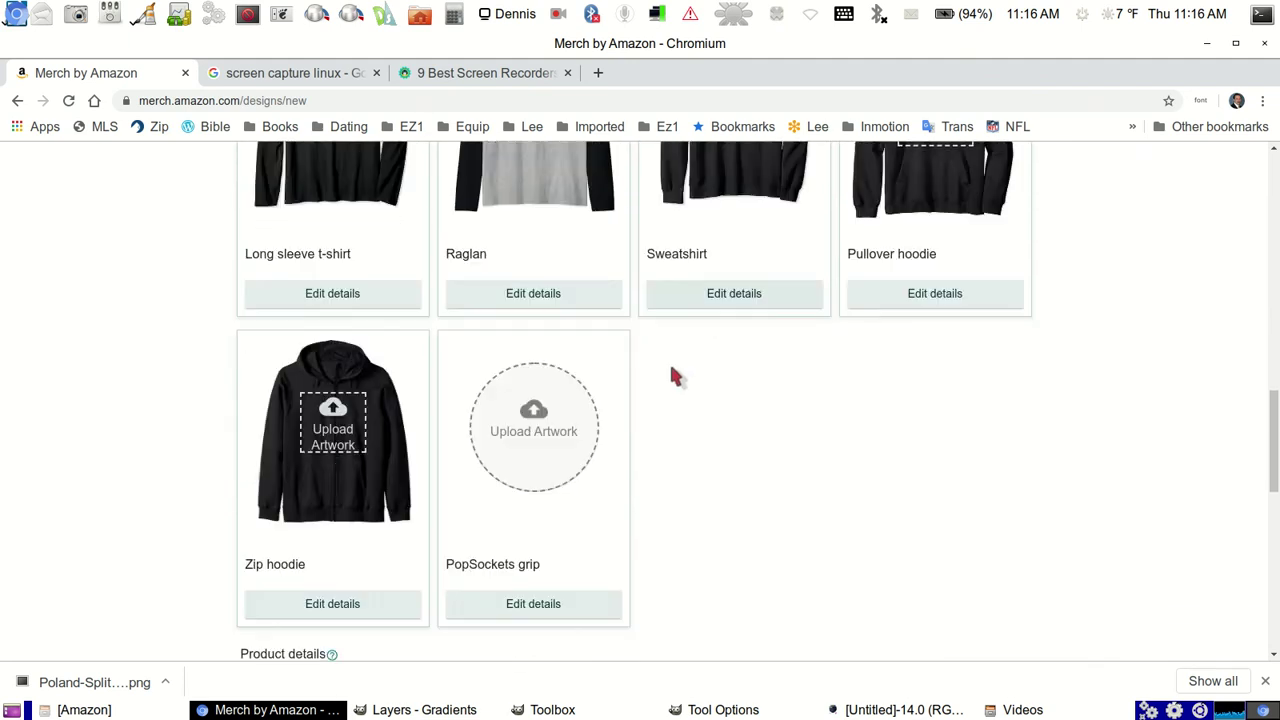
scroll(737, 383, "down", 3)
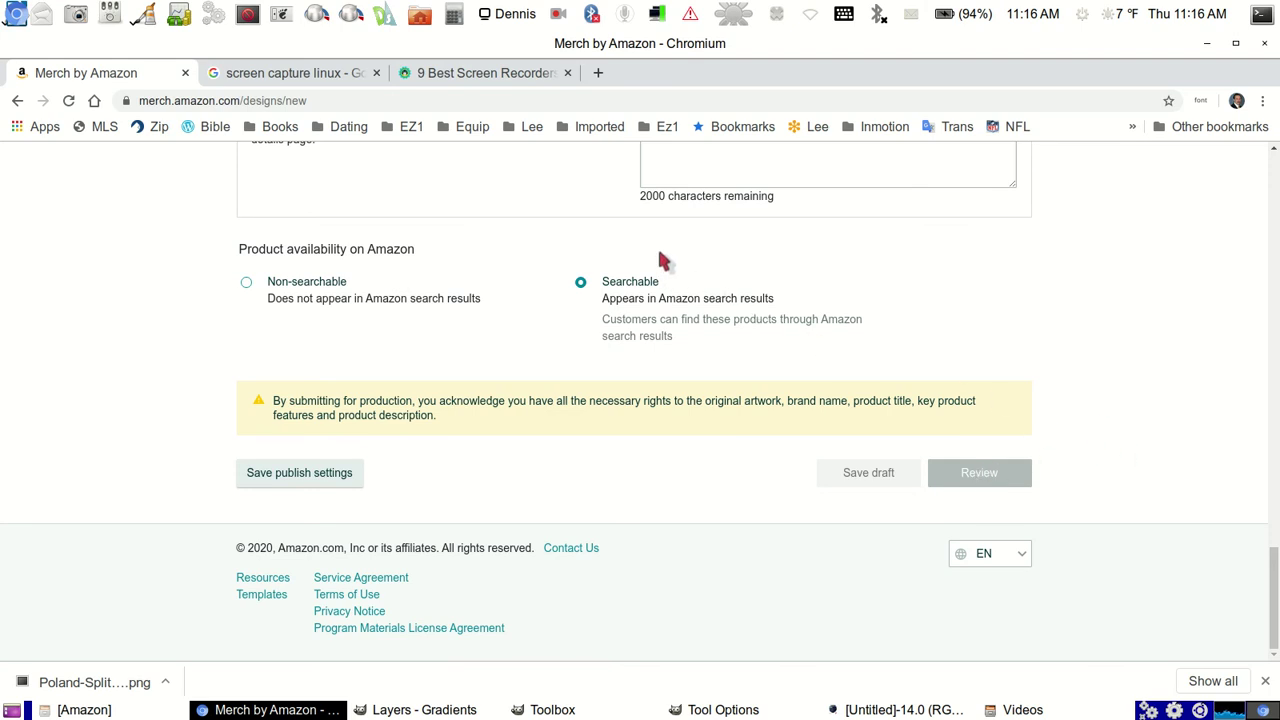
scroll(545, 230, "up", 7)
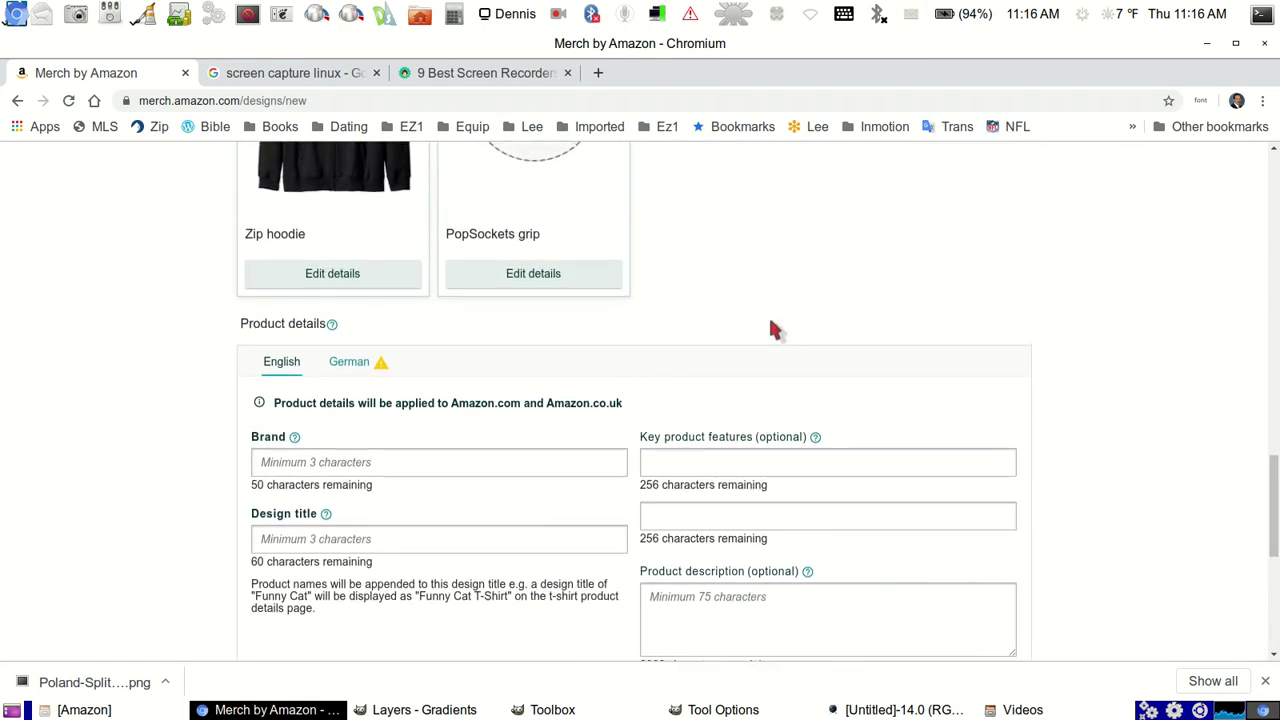
scroll(775, 330, "up", 6)
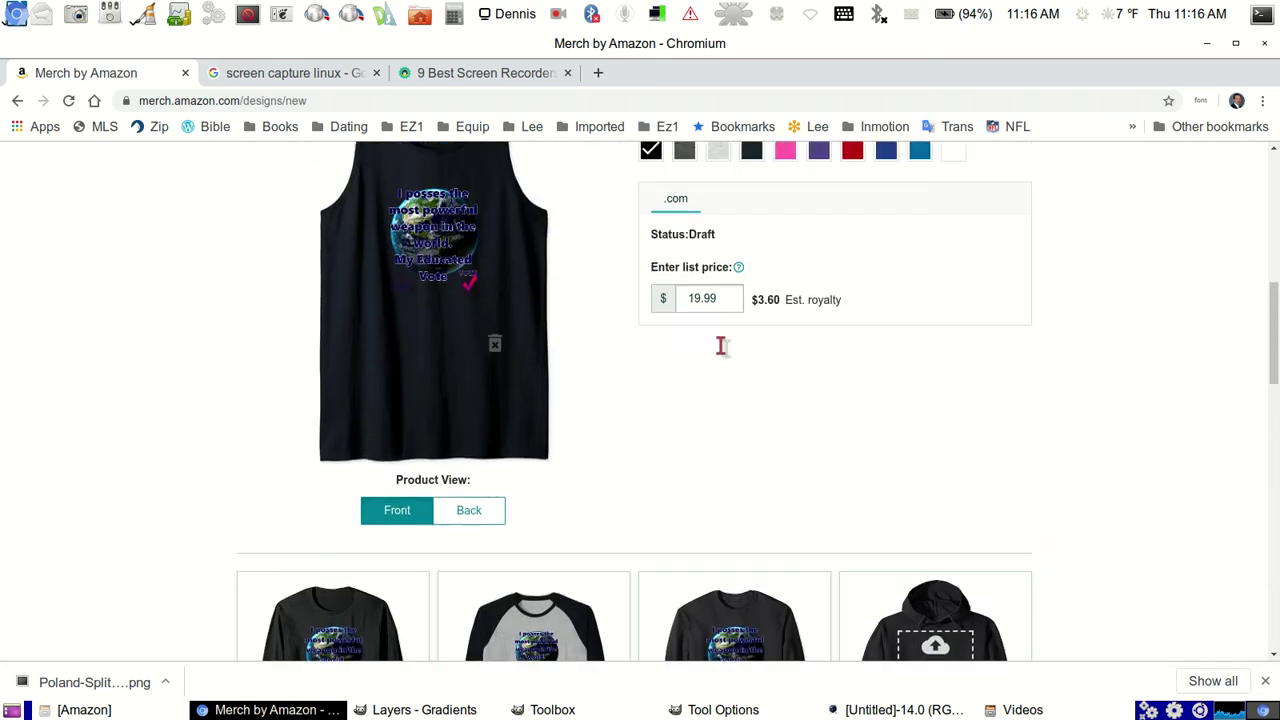
left_click(893, 709)
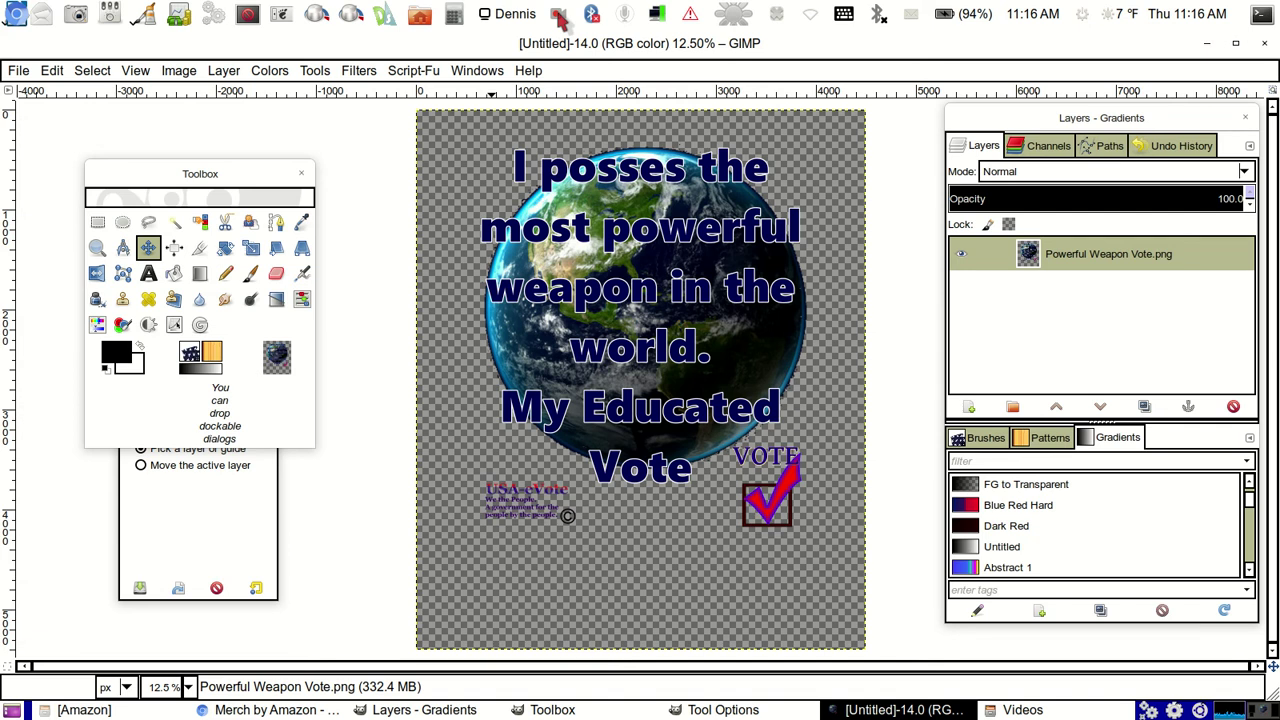
Step: Switch to Chromium, load usa-evote.com in a new tab and open the USA-eVote Apparel shop
left_click(120, 710)
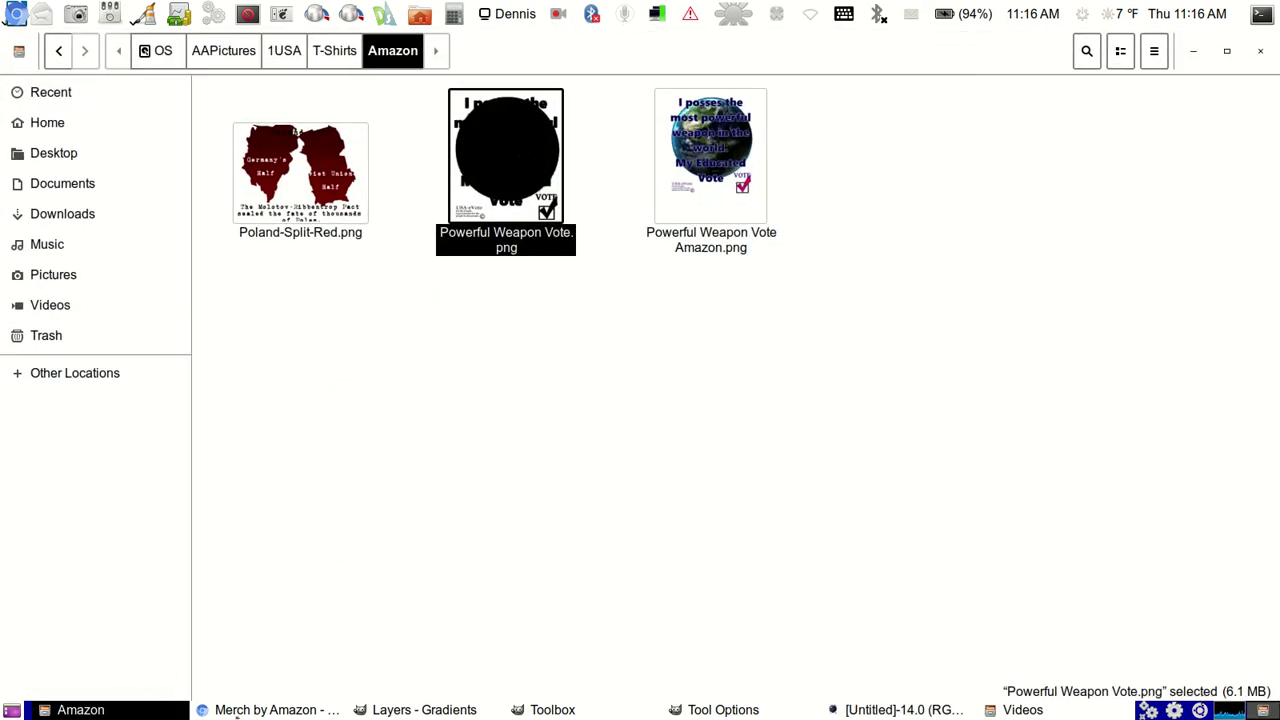
left_click(232, 712)
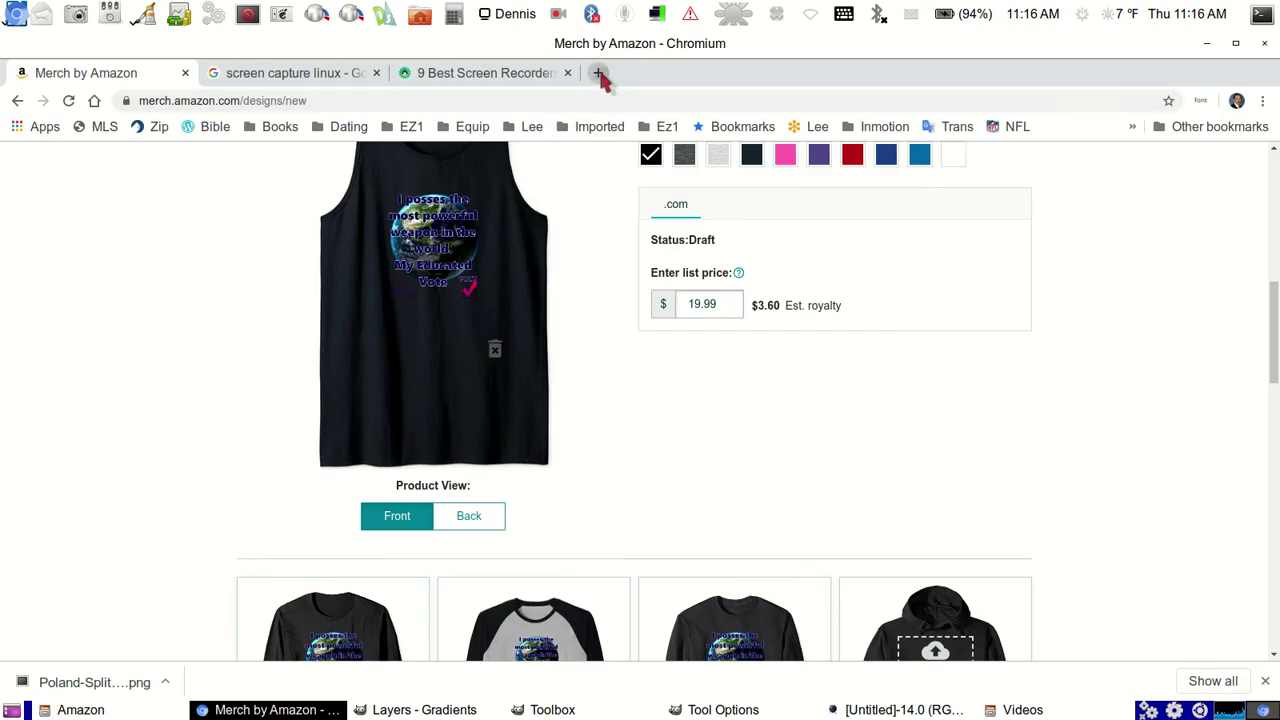
left_click(598, 74)
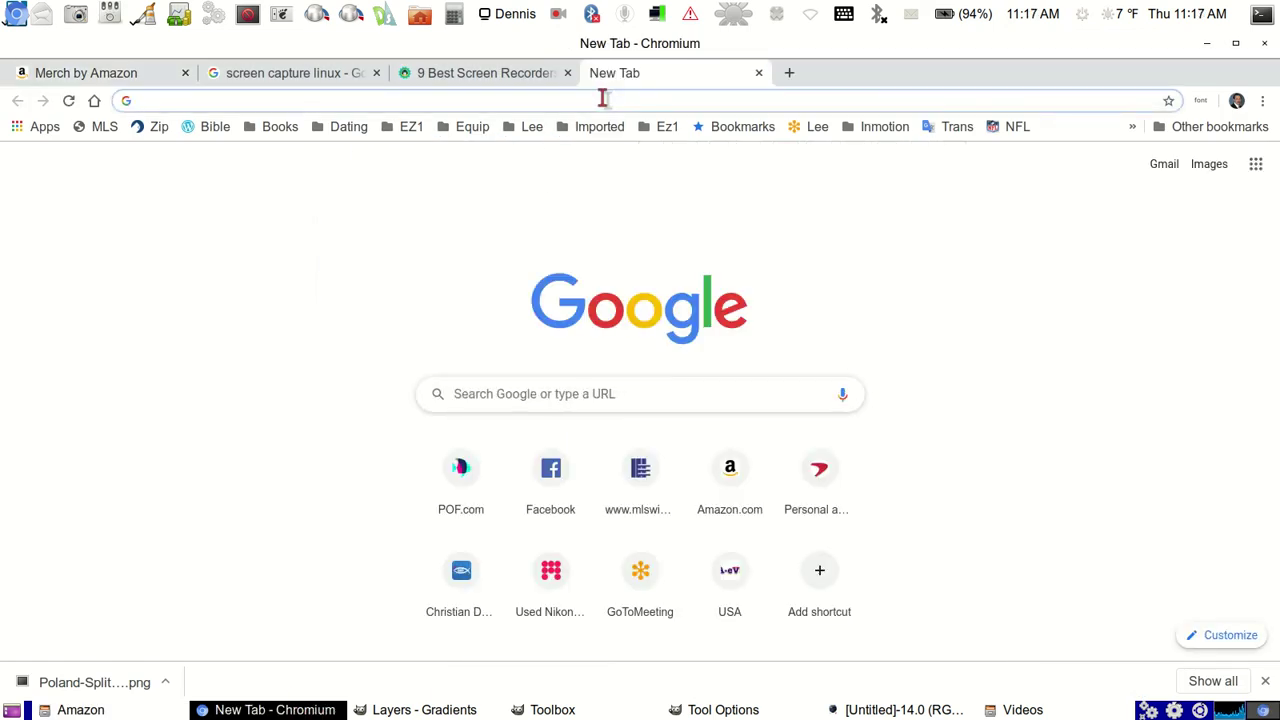
type("USa")
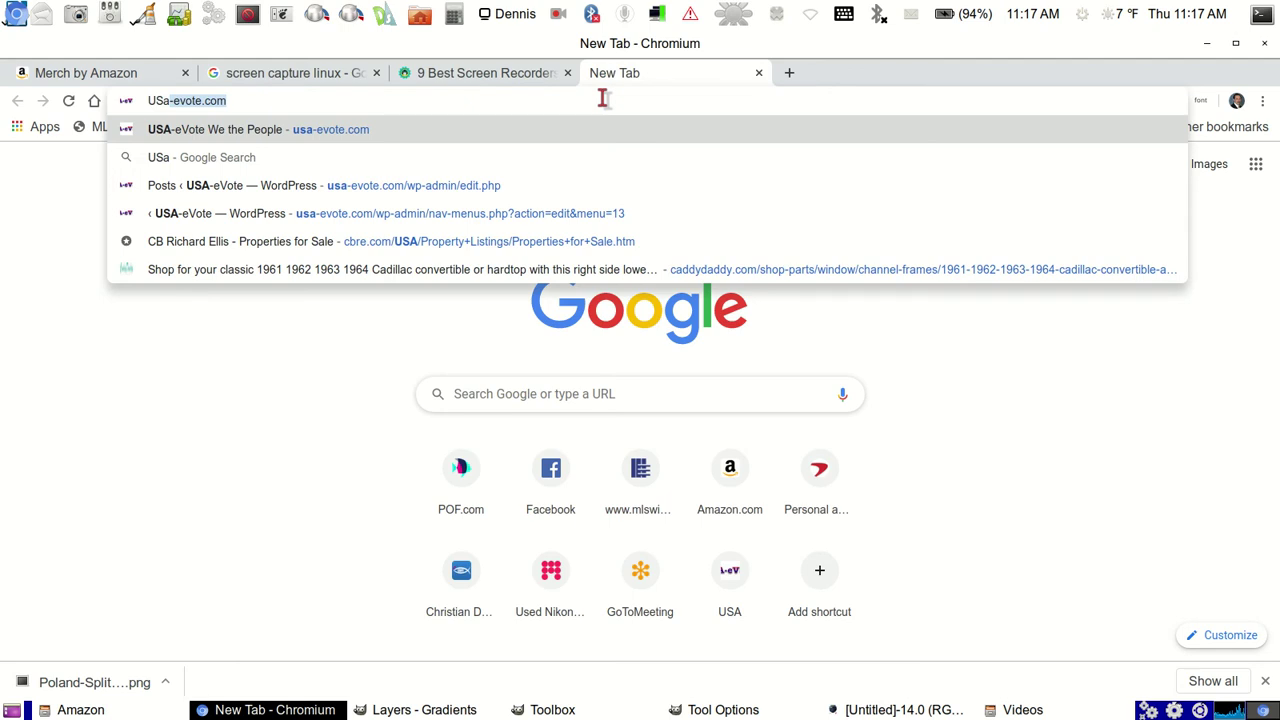
key("Return")
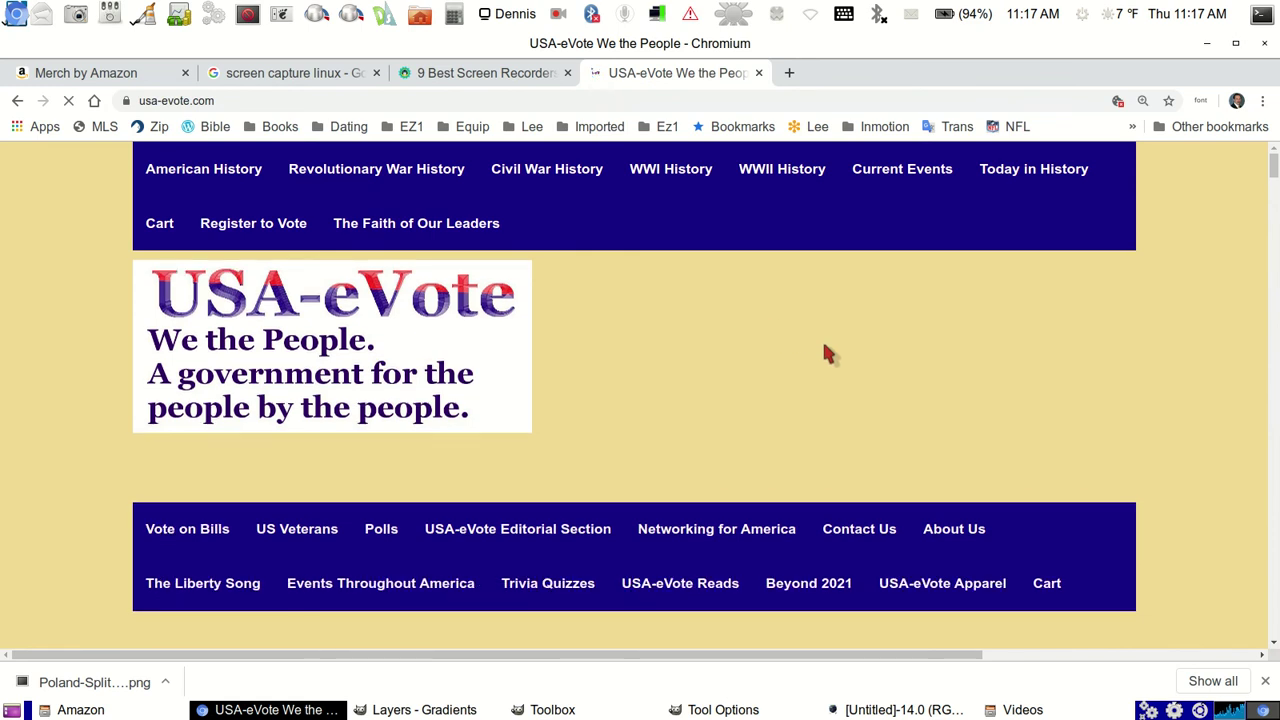
mouse_move(923, 598)
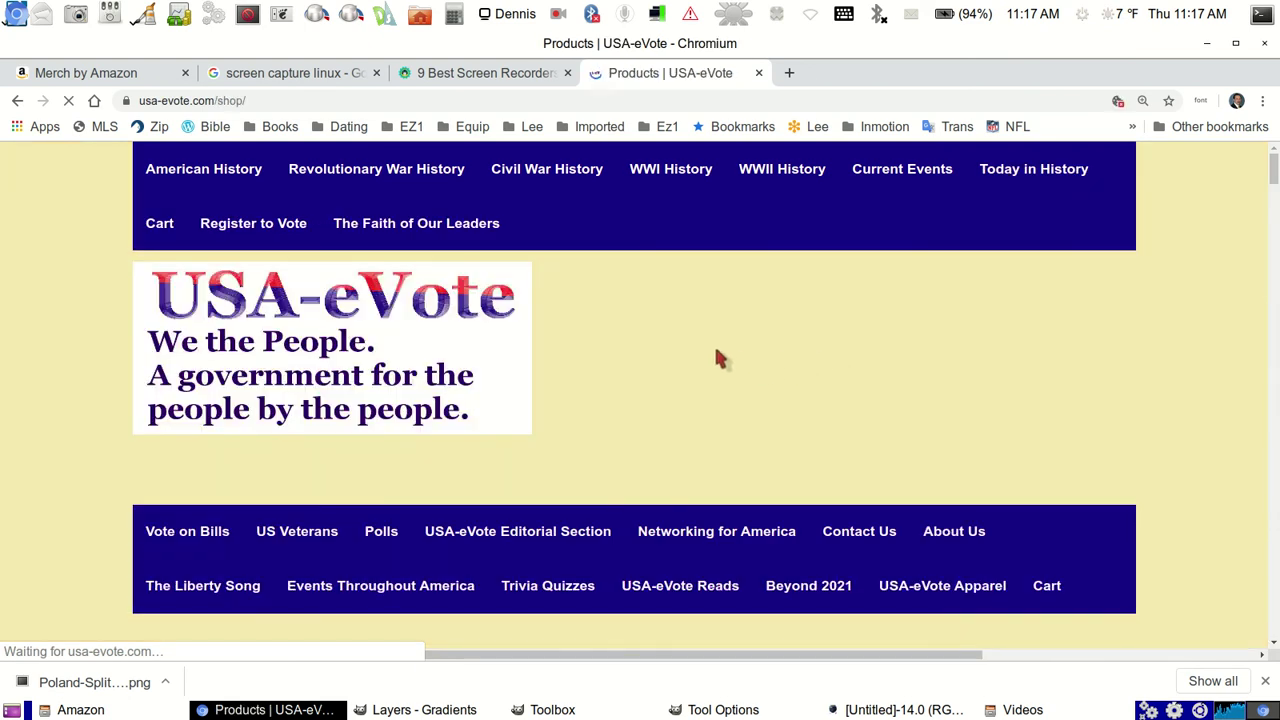
Step: Look through the mugs and T-shirts on the first page of the USA-eVote shop
scroll(718, 356, "down", 5)
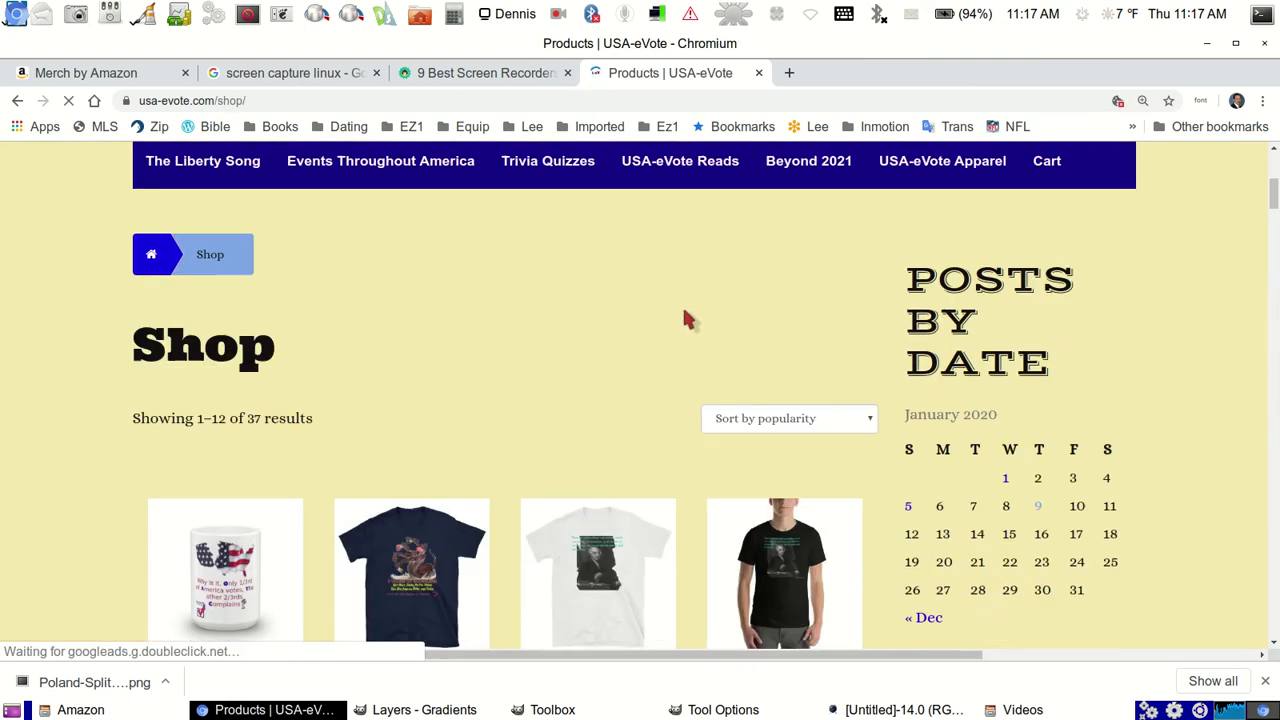
scroll(510, 280, "down", 2)
scroll(517, 280, "down", 2)
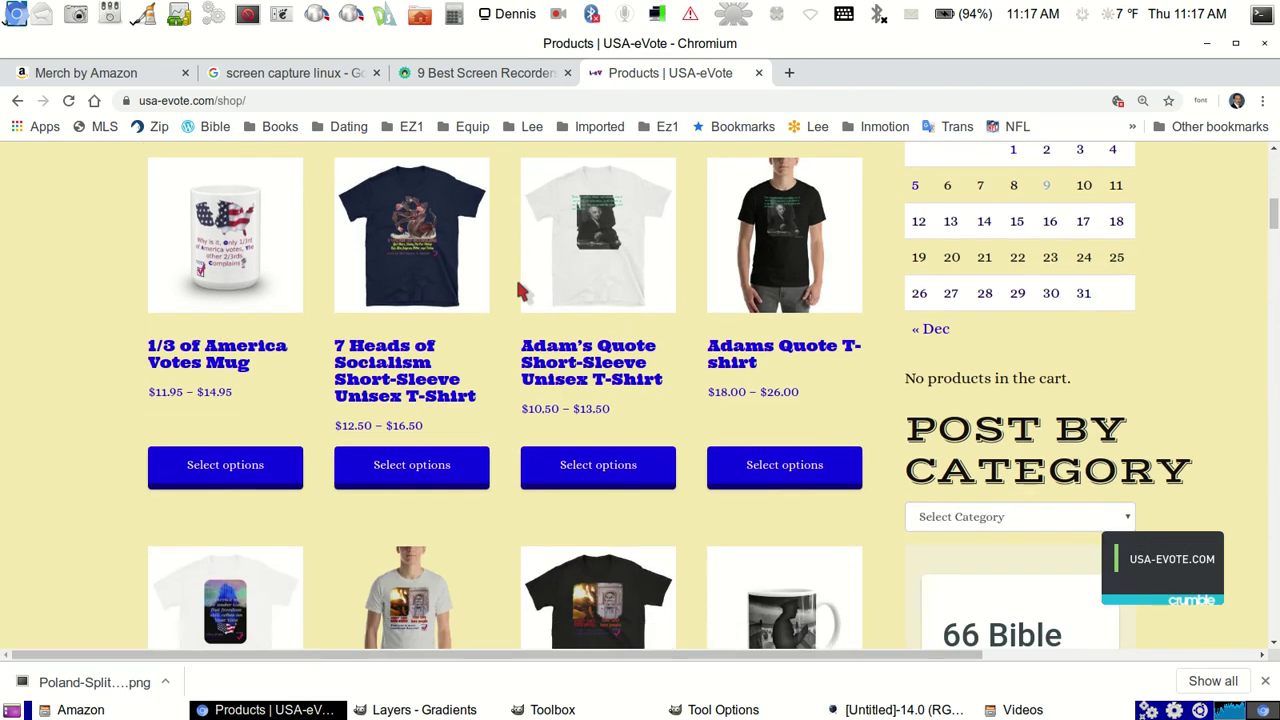
scroll(524, 287, "down", 2)
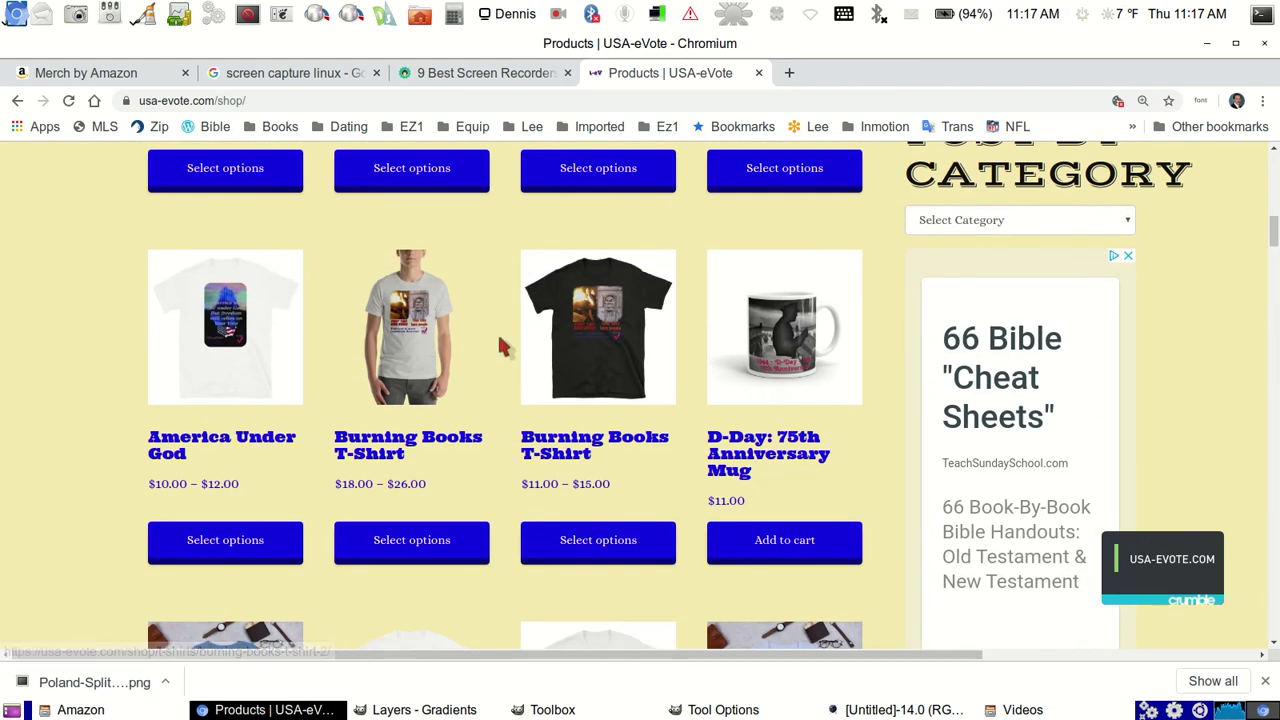
scroll(503, 346, "down", 3)
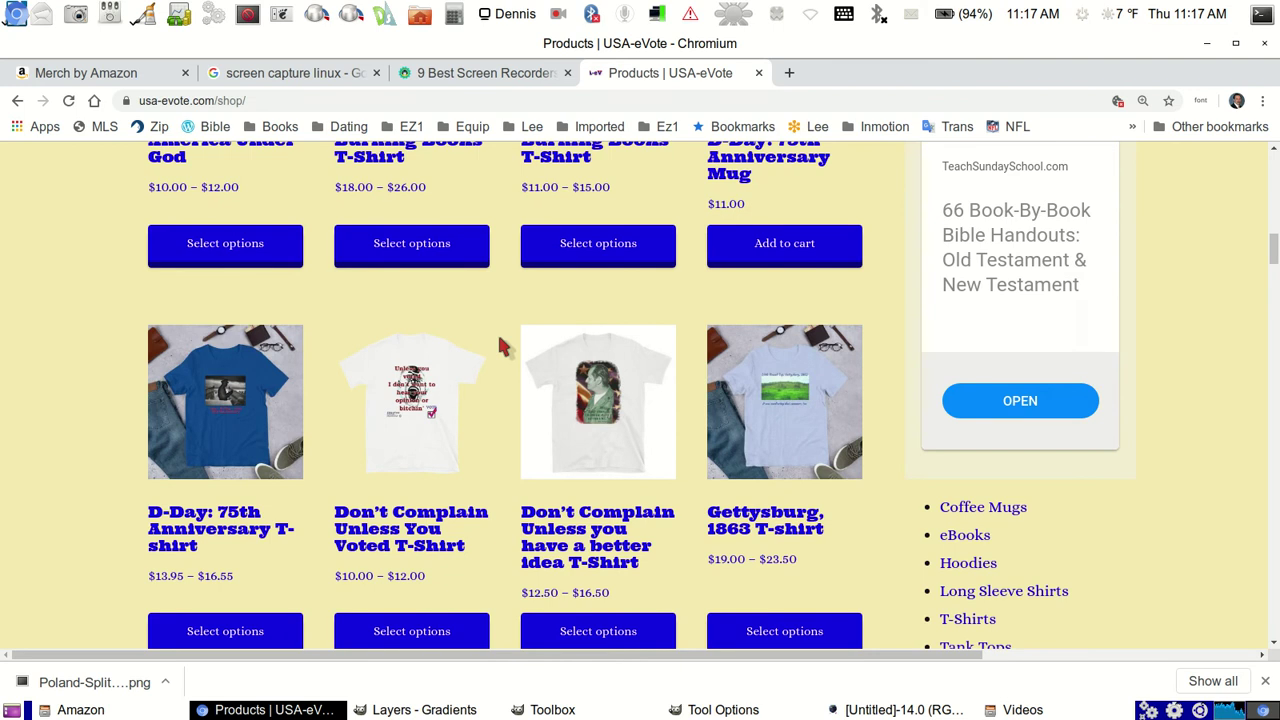
scroll(503, 346, "down", 1)
scroll(500, 342, "down", 2)
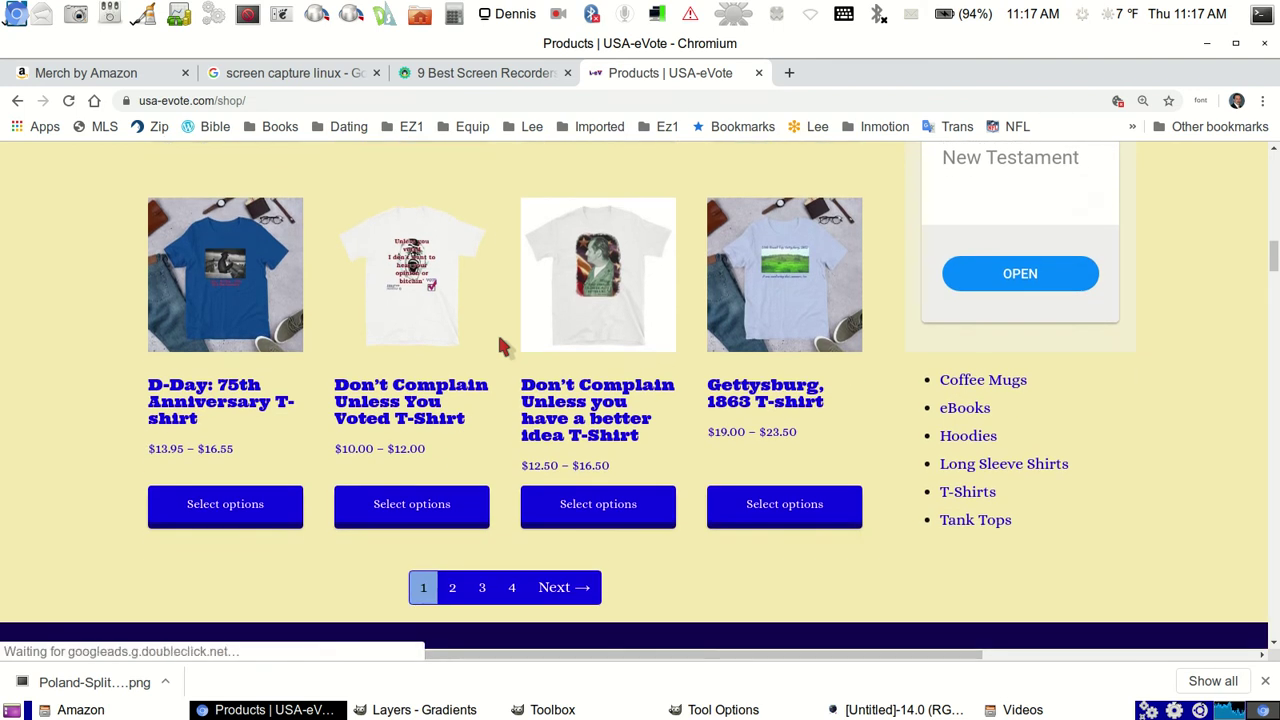
Step: Open page 2 of the shop and look through its products, including the Most Powerful Weapon T-Shirt
left_click(448, 595)
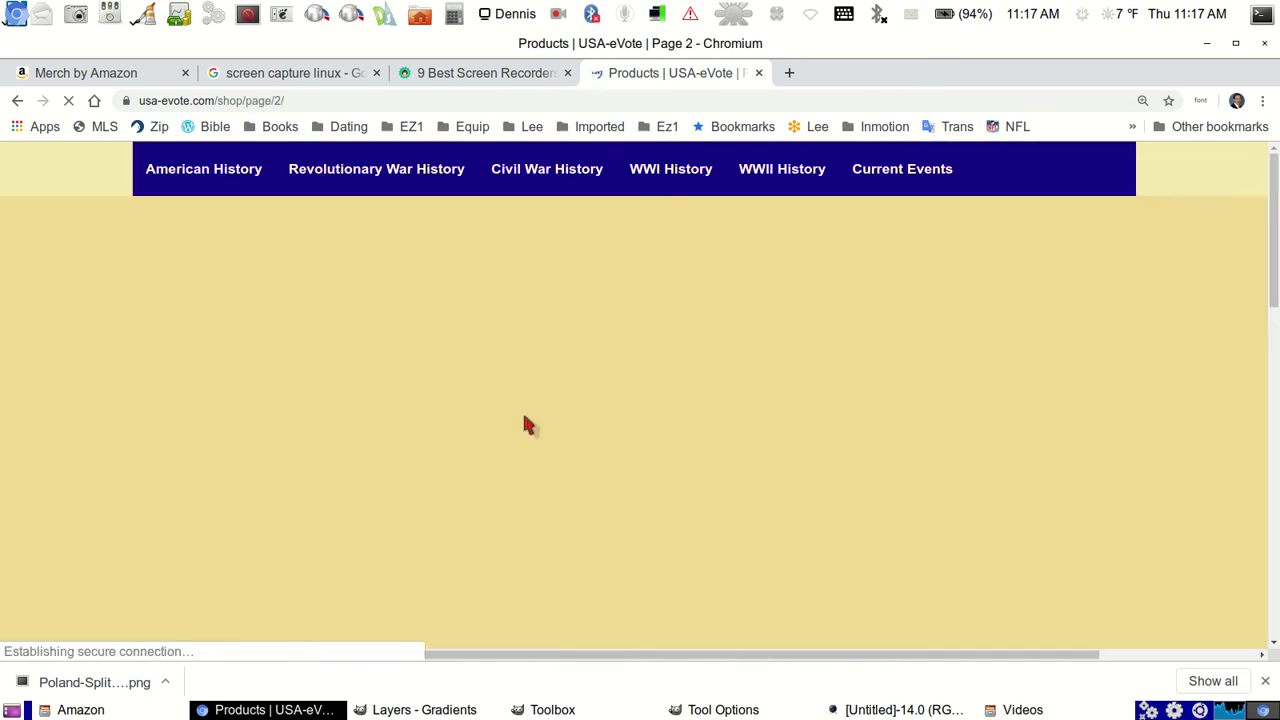
scroll(632, 395, "down", 6)
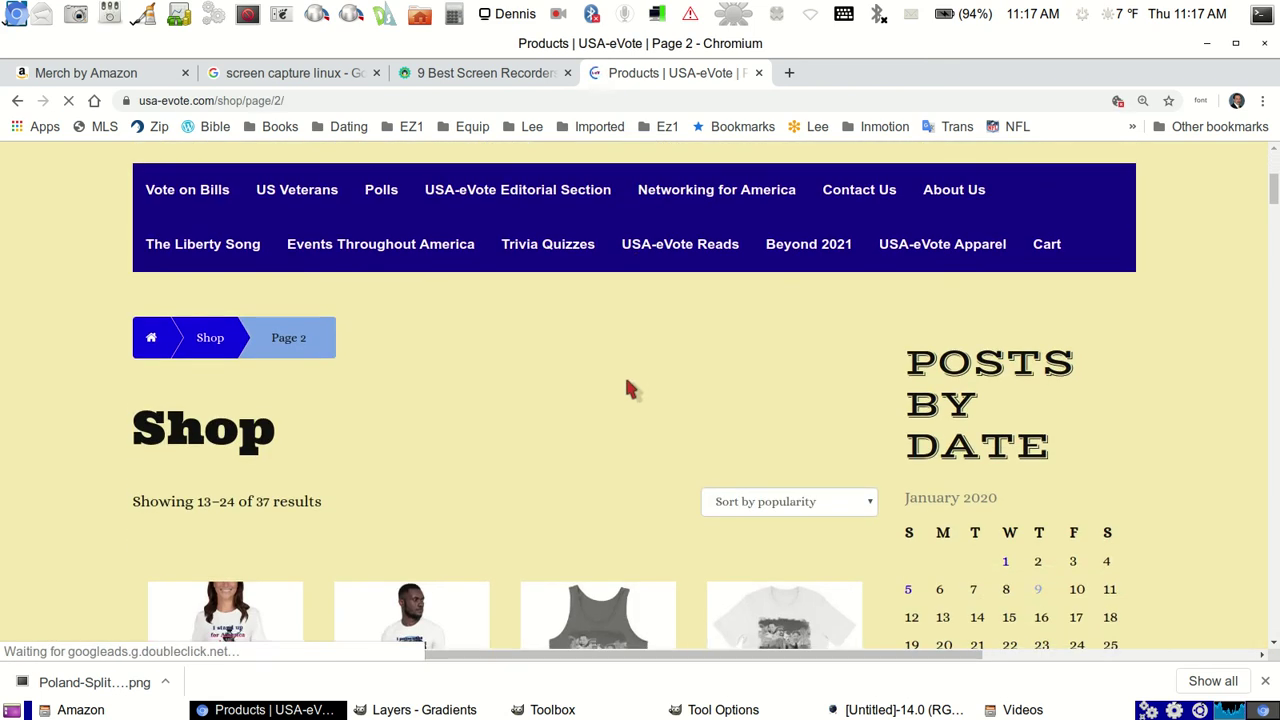
scroll(630, 388, "down", 5)
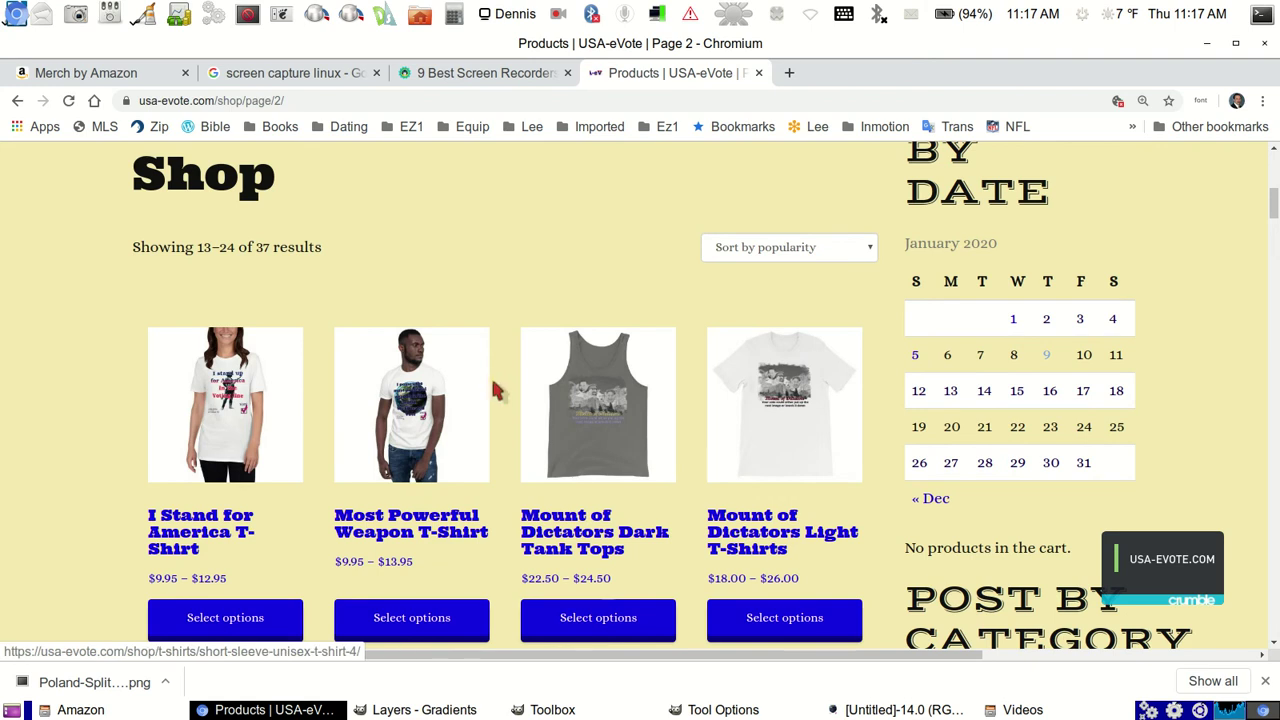
scroll(500, 394, "down", 2)
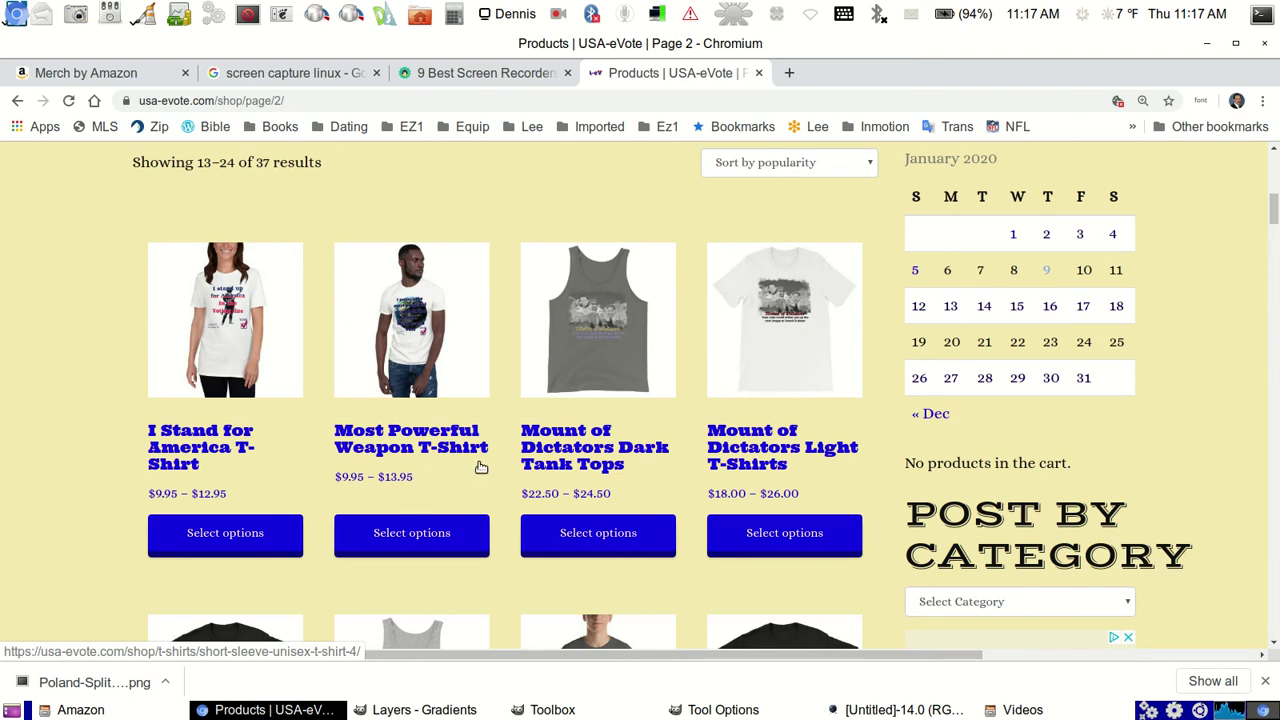
scroll(480, 466, "down", 1)
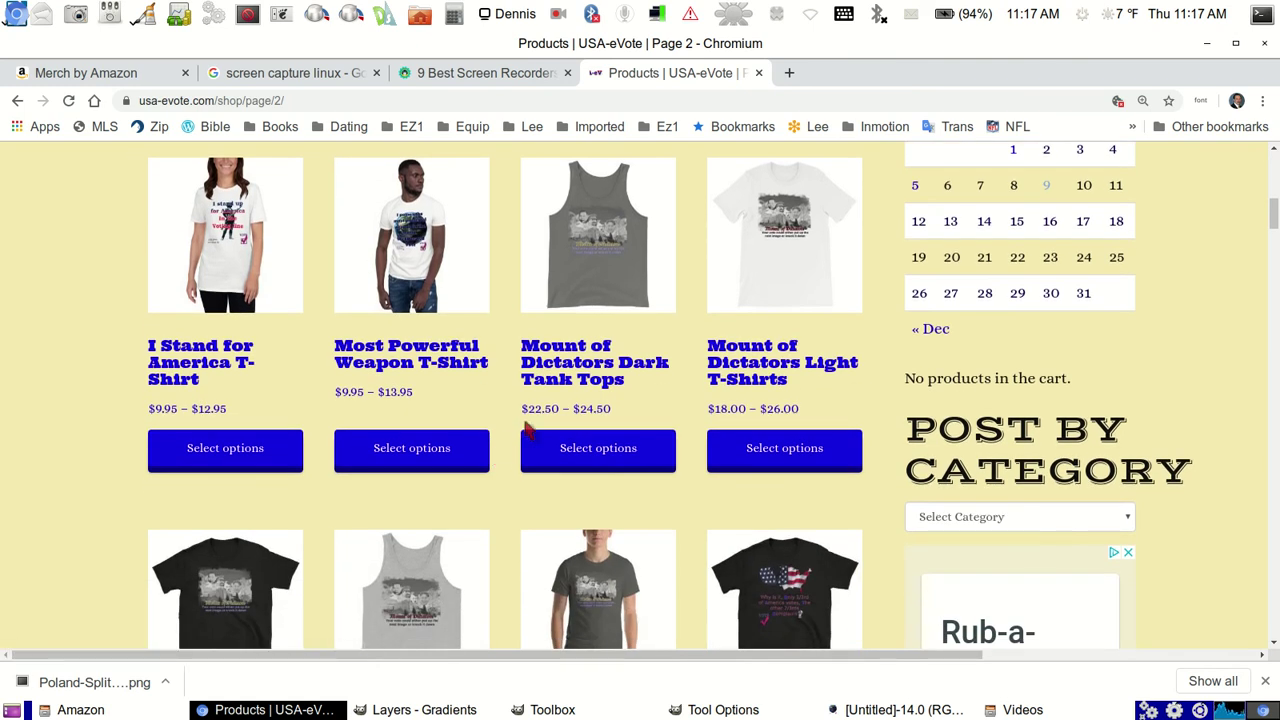
scroll(773, 390, "down", 3)
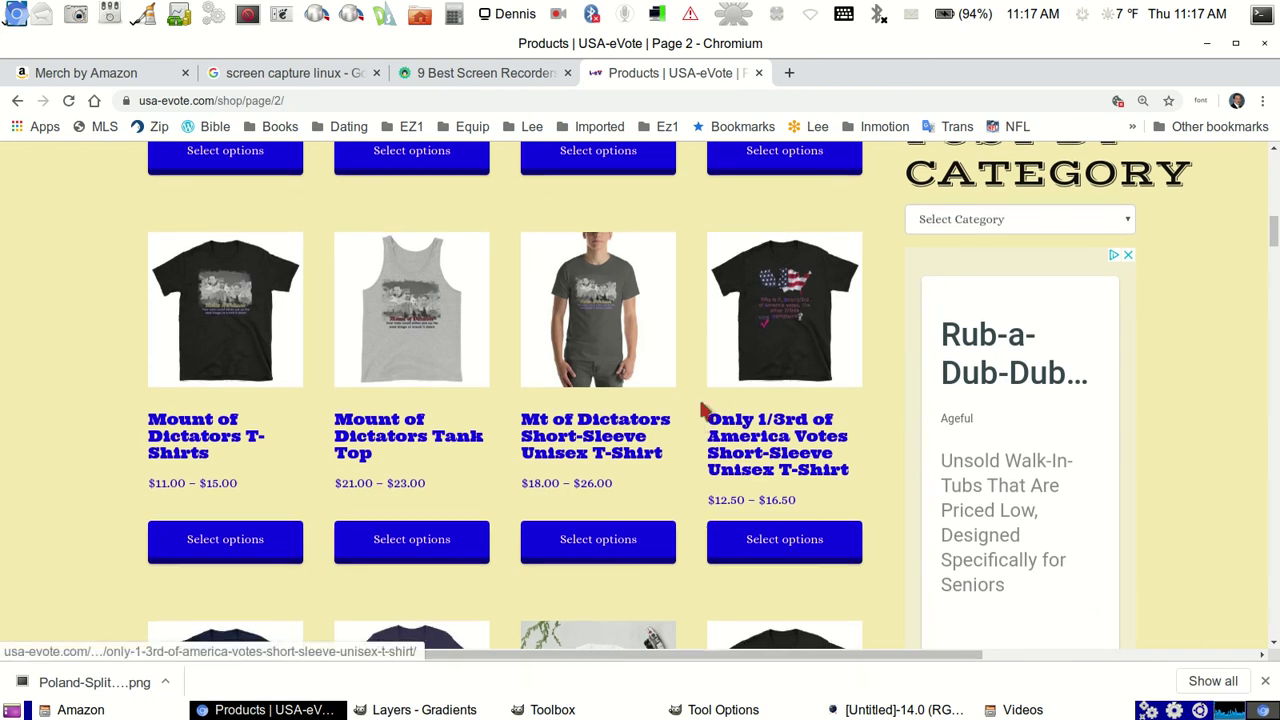
scroll(697, 414, "down", 2)
scroll(700, 415, "down", 5)
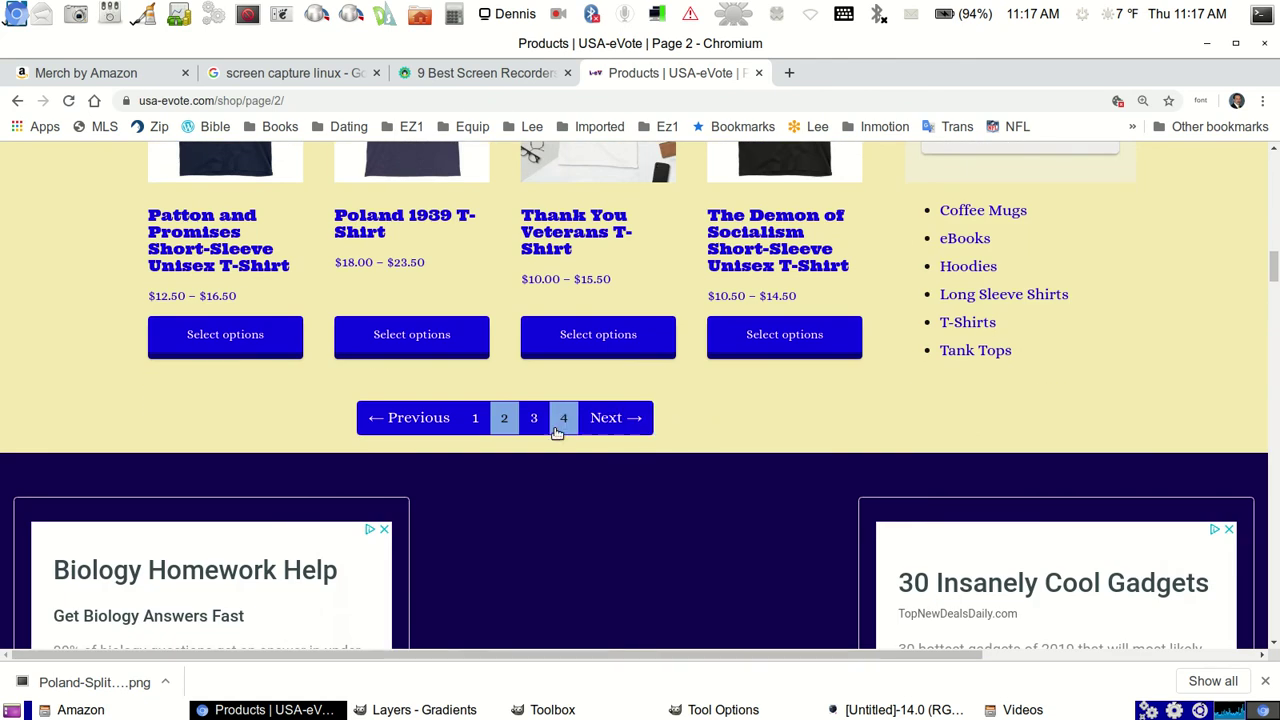
Step: Open page 4 of the shop and look through the T-shirts listed there
left_click(561, 424)
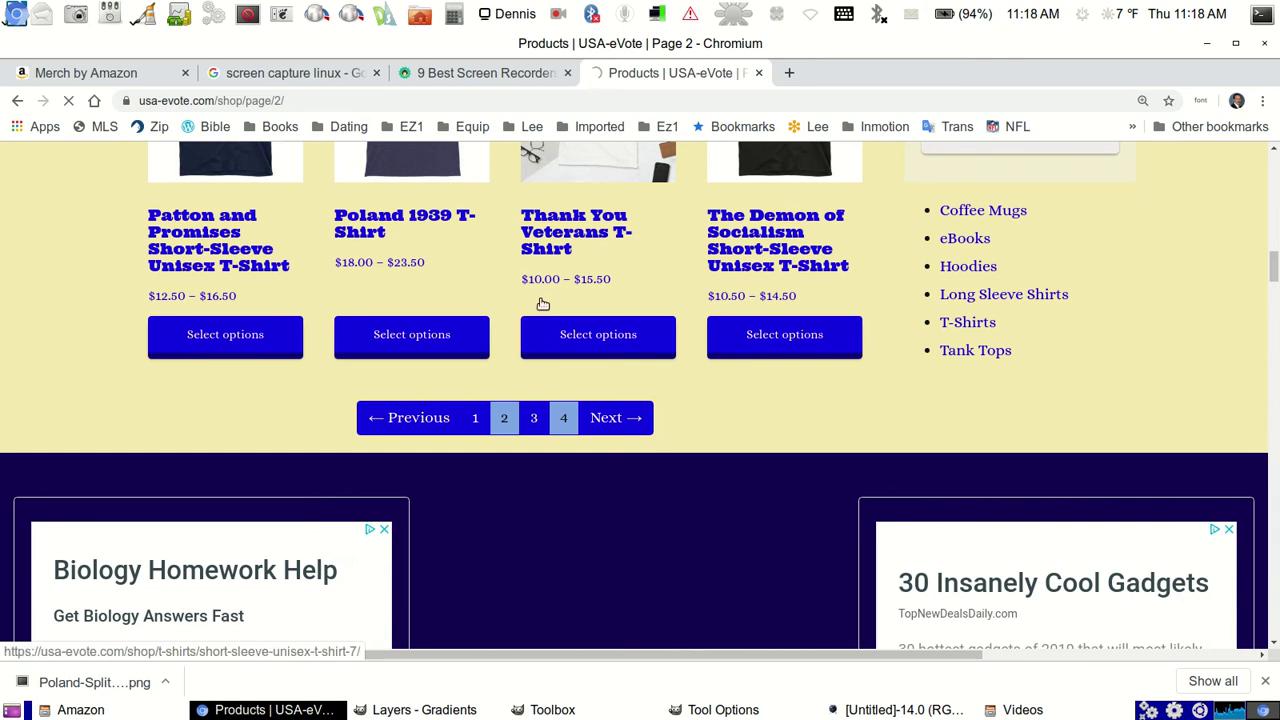
scroll(662, 326, "up", 5)
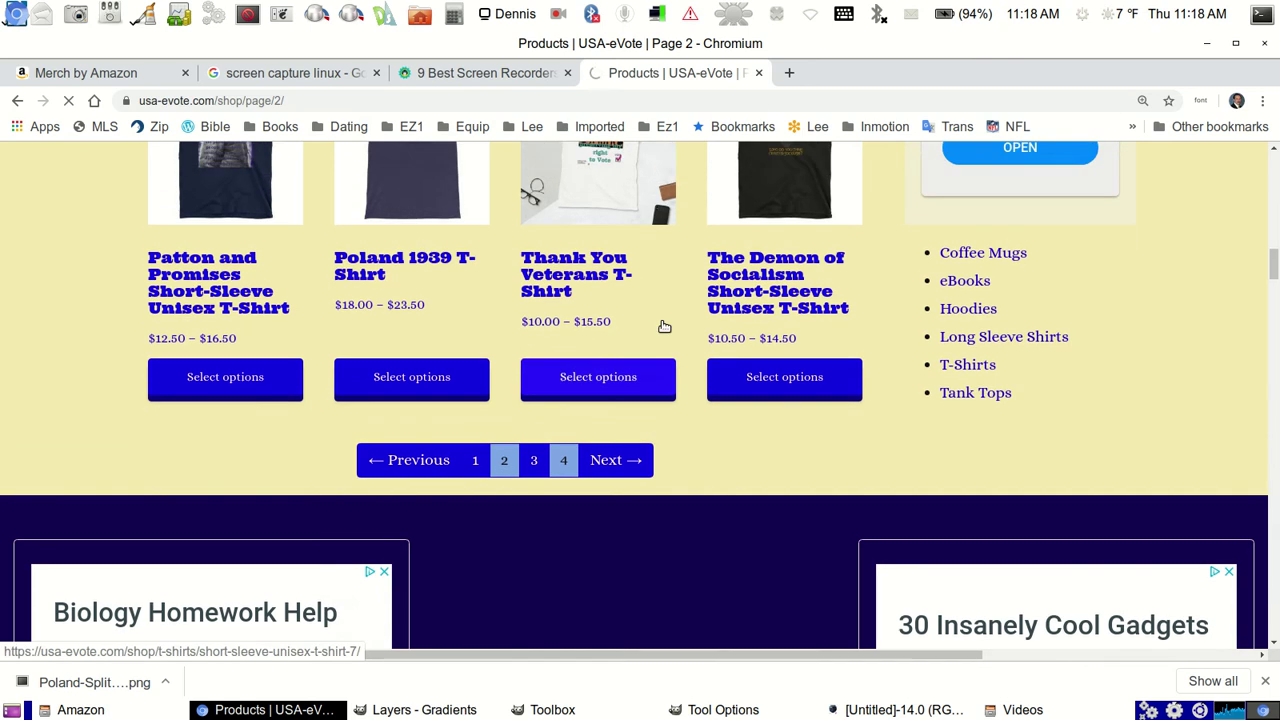
scroll(662, 326, "up", 3)
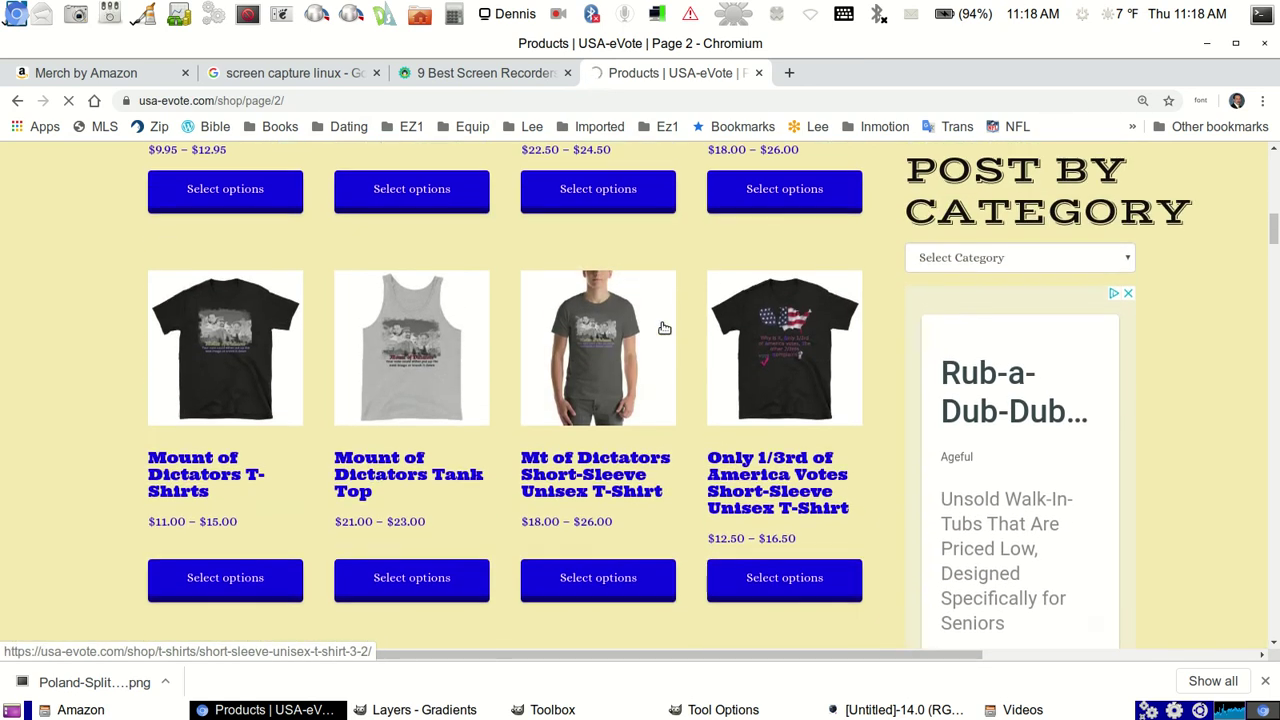
scroll(662, 330, "up", 2)
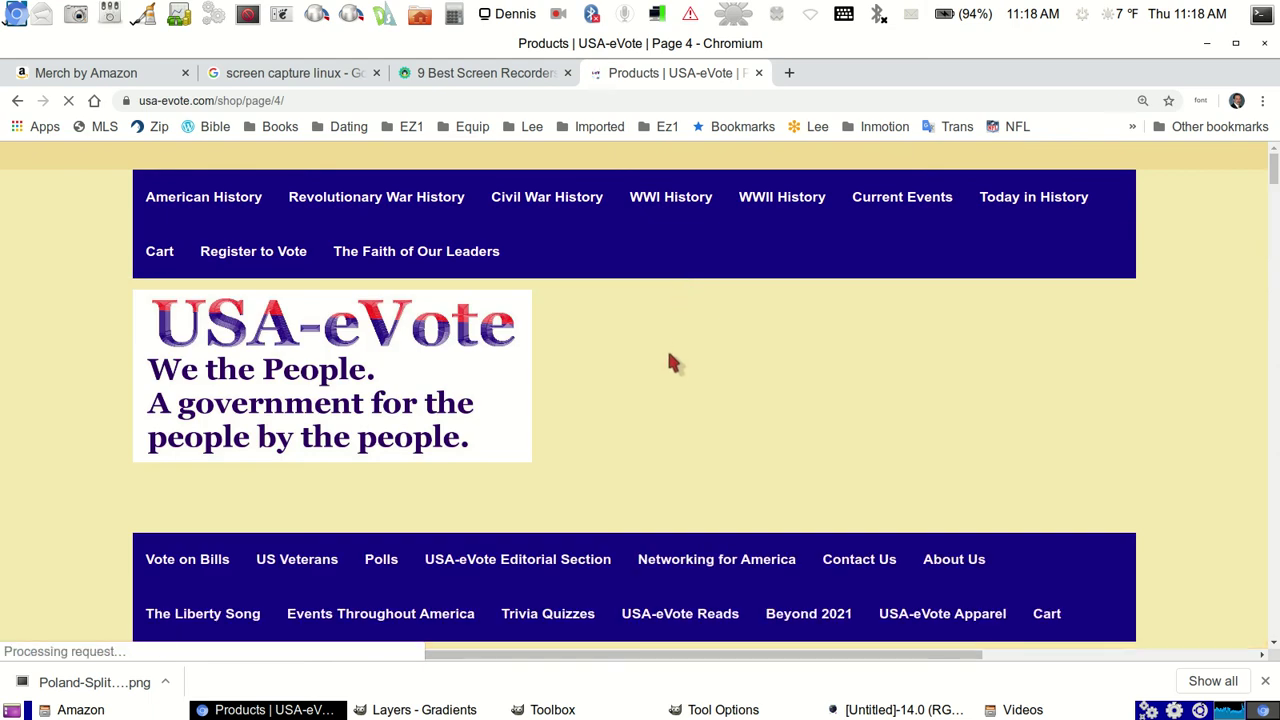
scroll(671, 360, "down", 5)
scroll(600, 340, "down", 5)
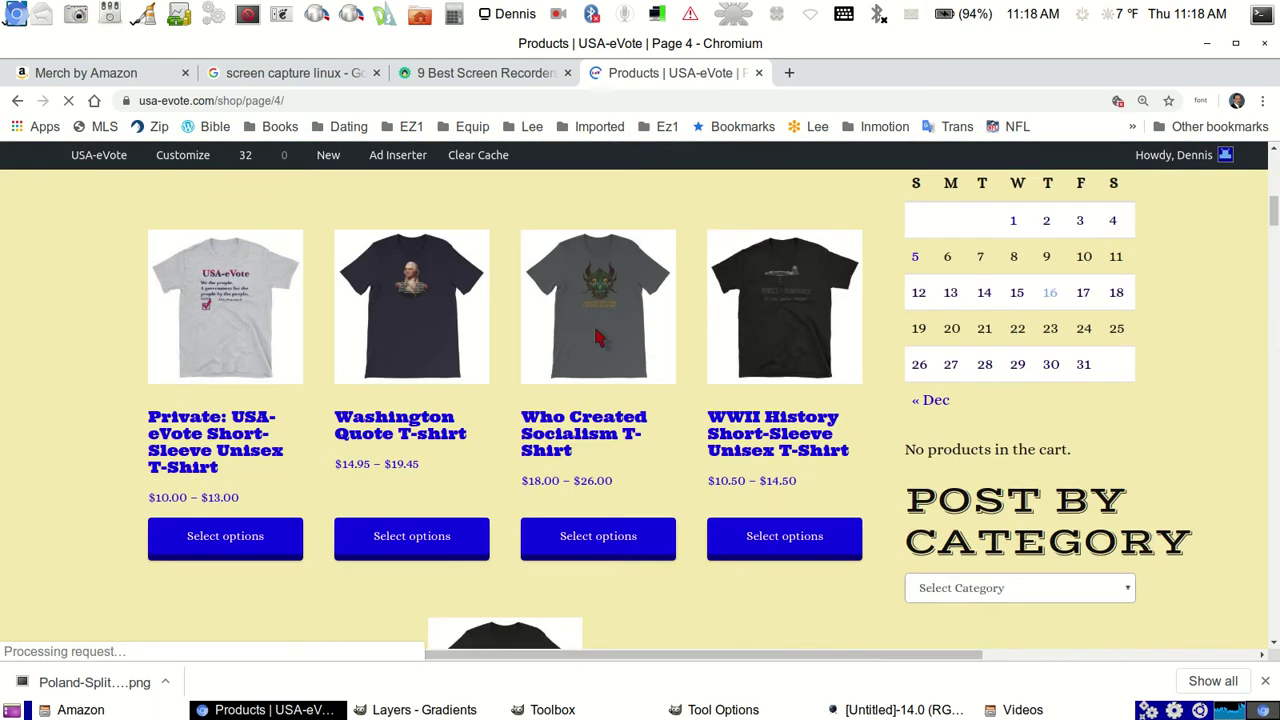
scroll(620, 358, "down", 5)
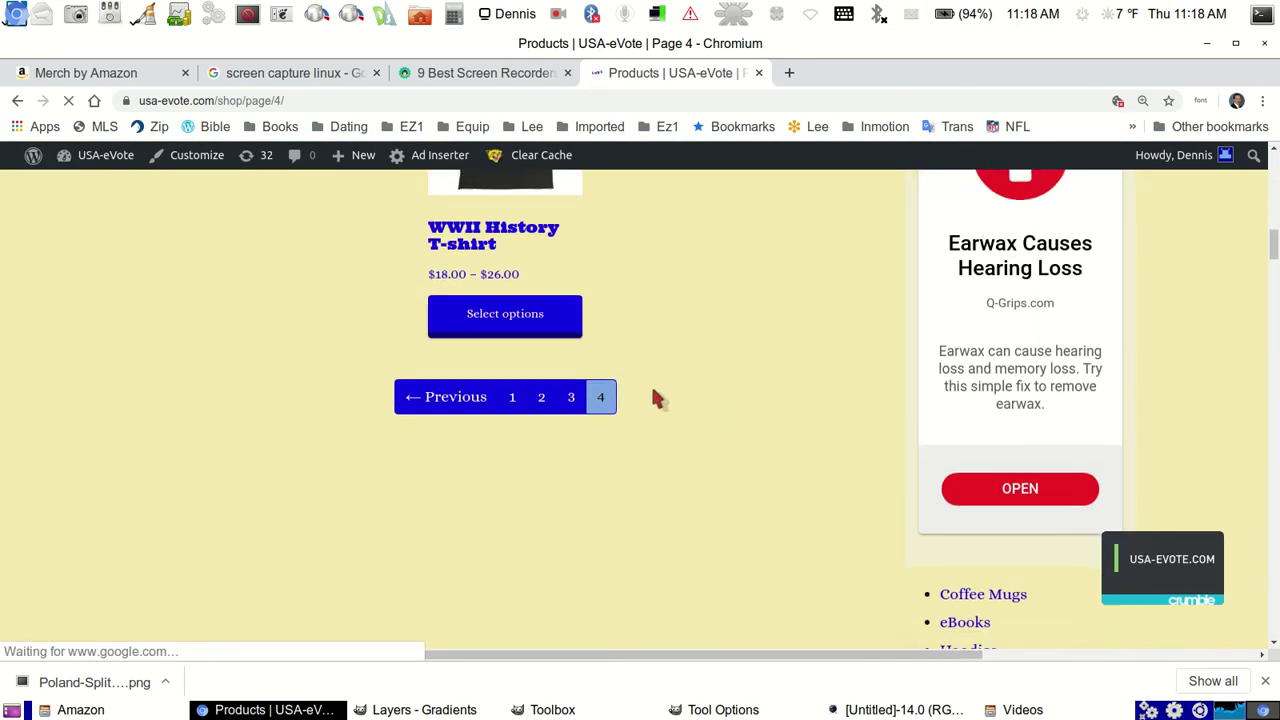
scroll(600, 390, "up", 3)
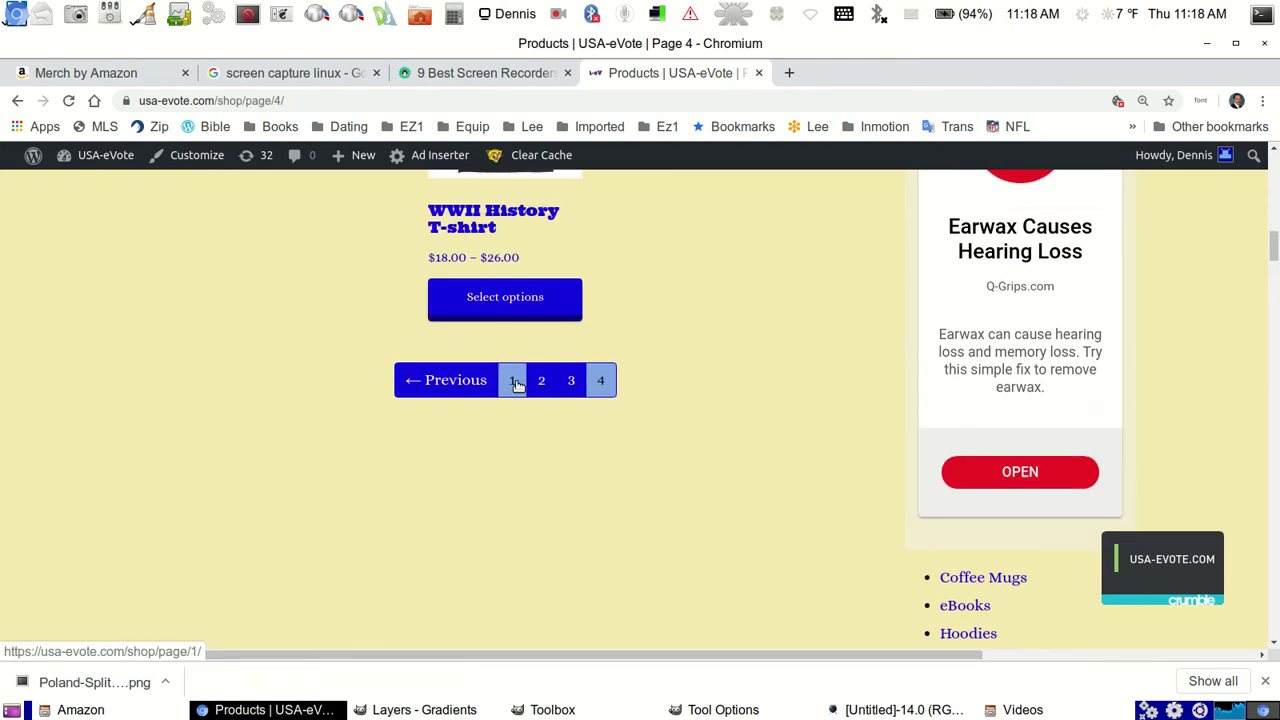
Step: Return to page 1 of the shop and browse down to the America Under God T-shirt
left_click(512, 380)
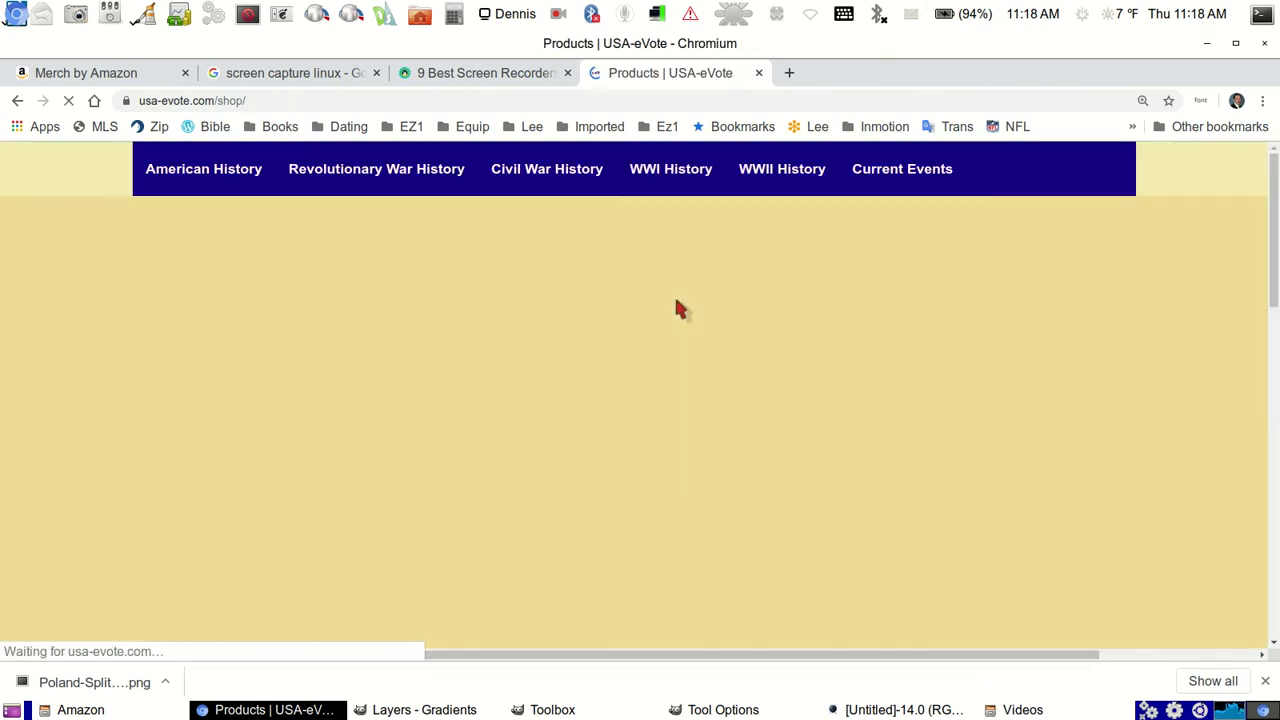
scroll(612, 345, "down", 5)
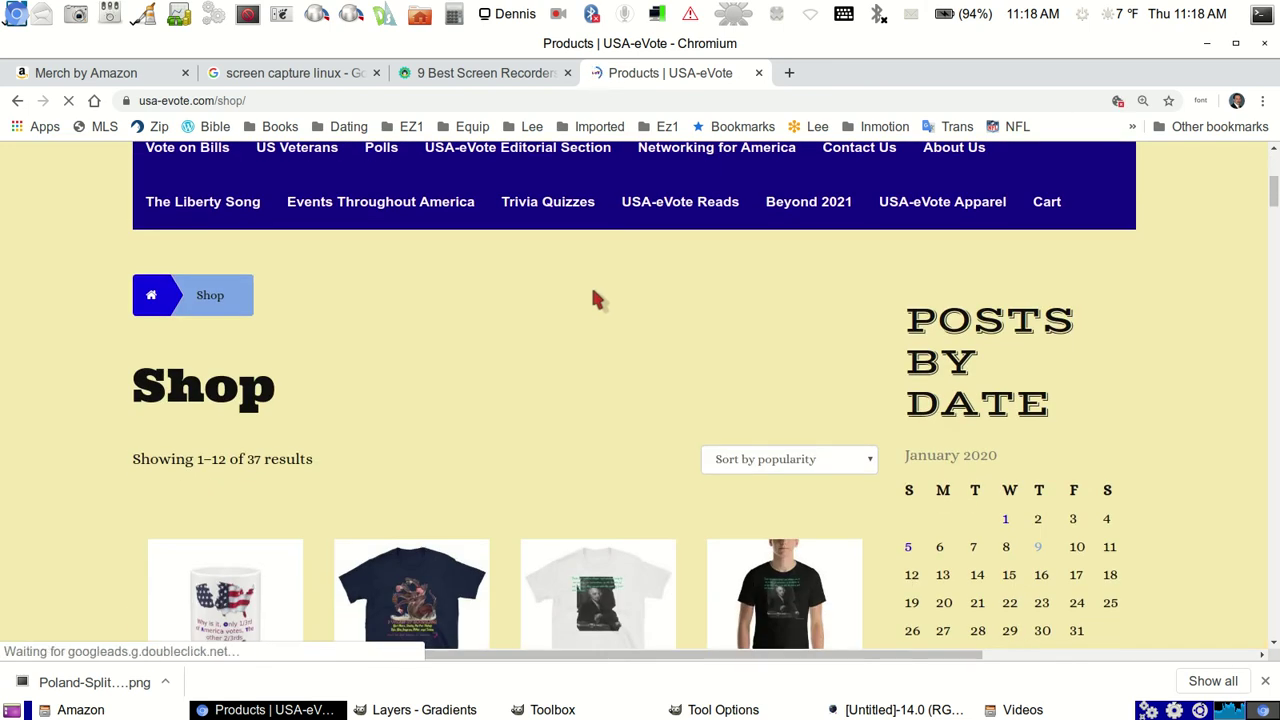
scroll(531, 277, "down", 3)
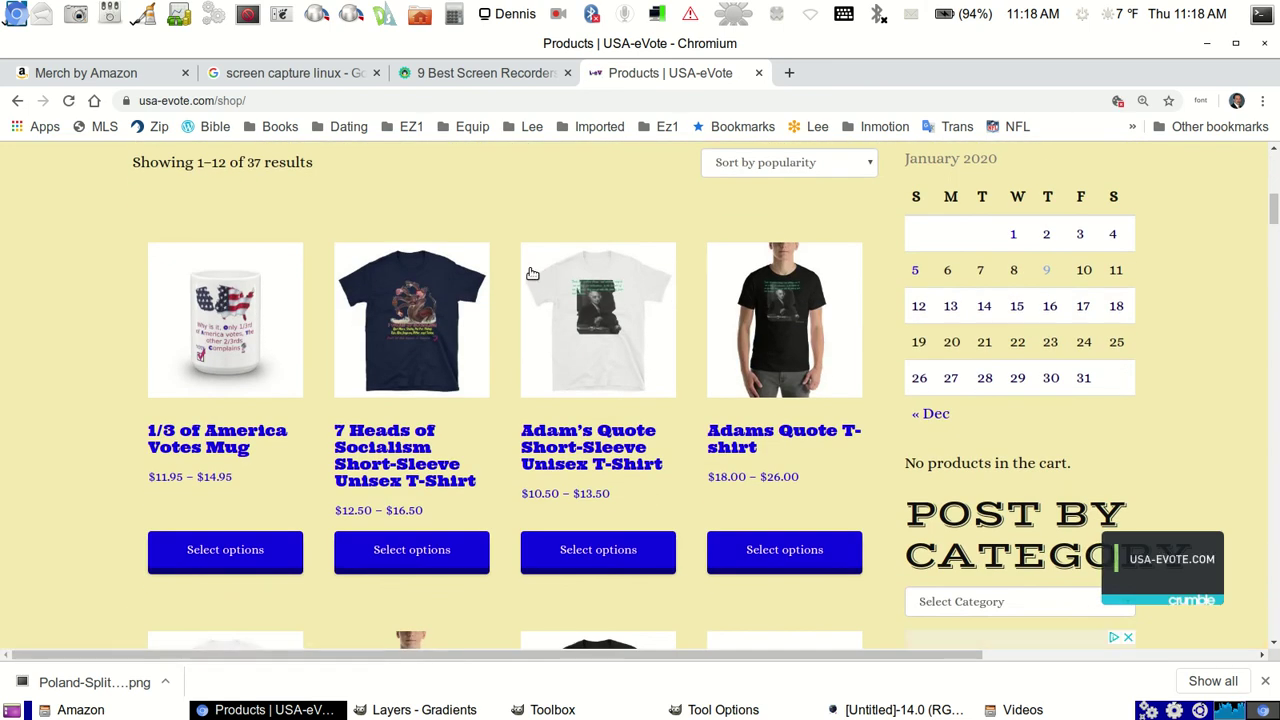
scroll(591, 290, "down", 2)
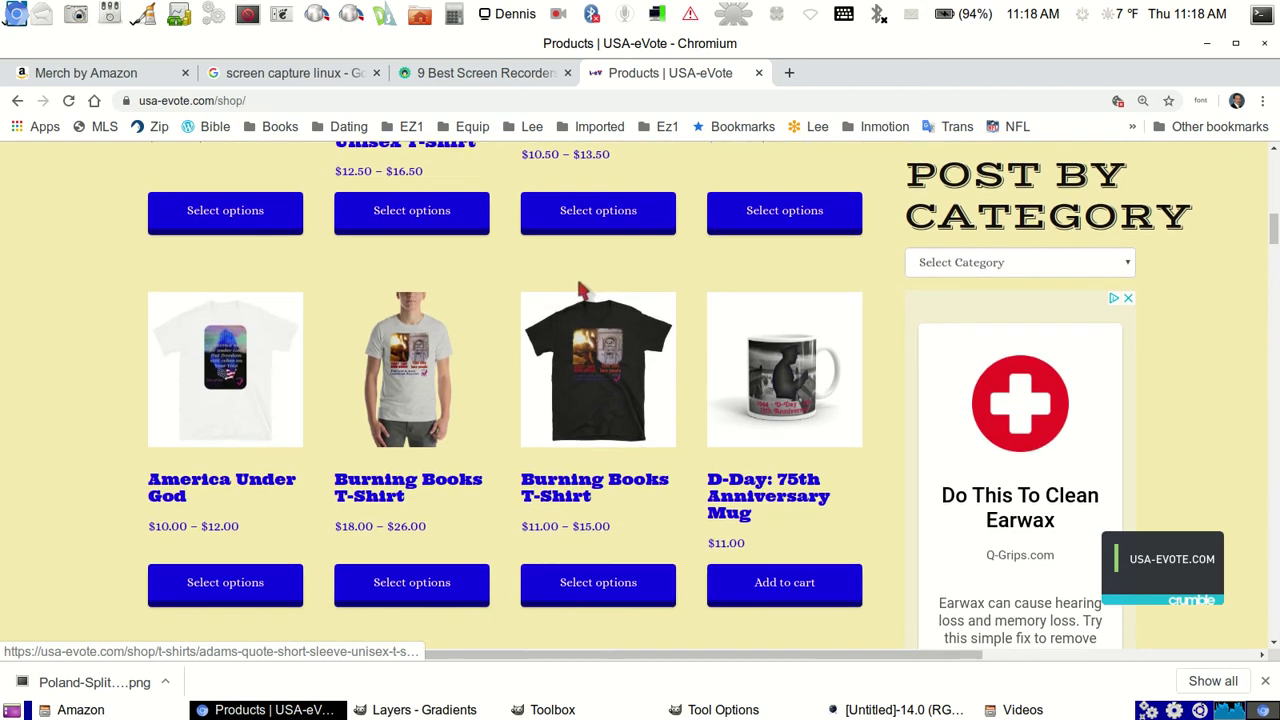
scroll(530, 277, "down", 1)
scroll(529, 276, "down", 1)
scroll(244, 241, "up", 1)
Step: Open the America Under God product page and view its title, price and options
left_click(244, 241)
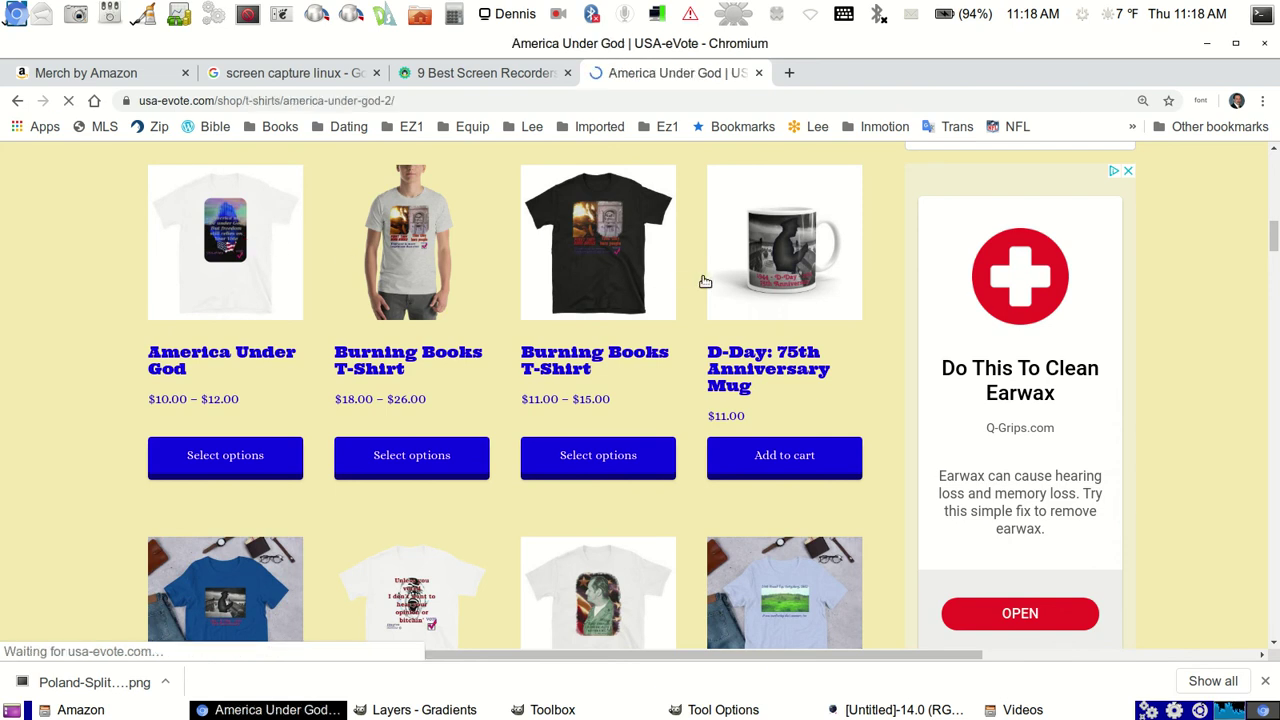
scroll(730, 316, "down", 5)
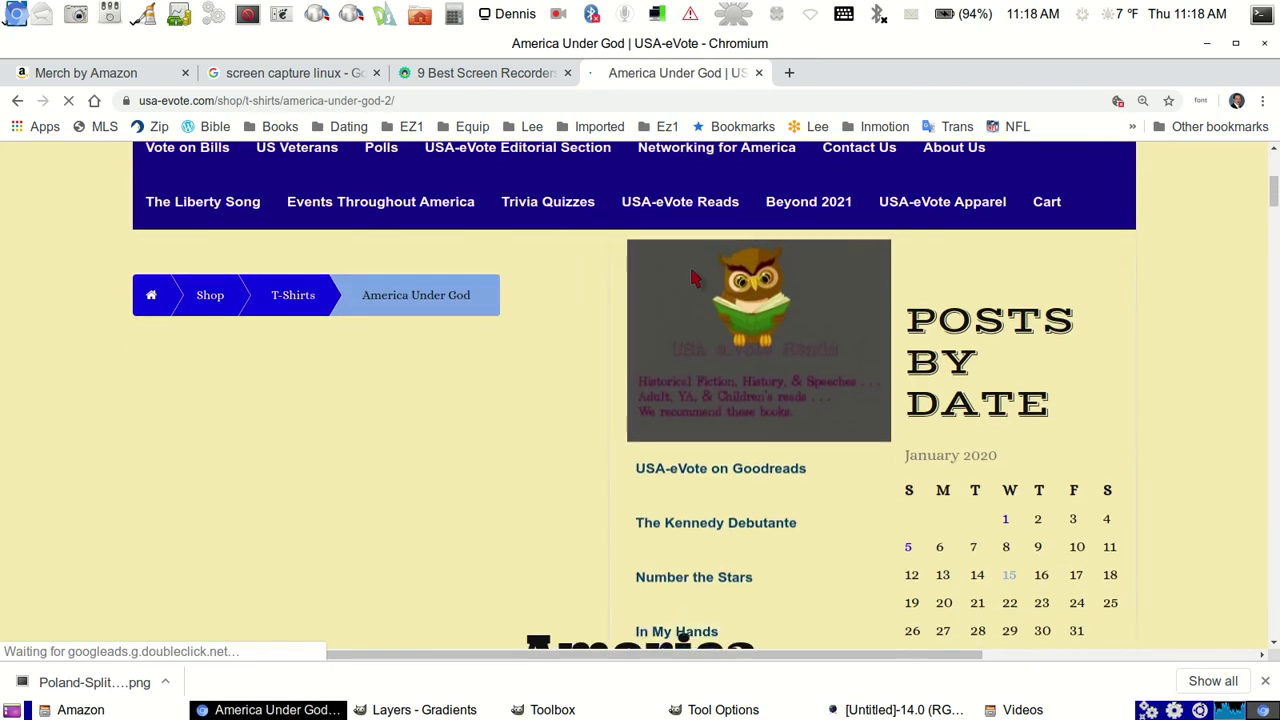
scroll(605, 318, "down", 2)
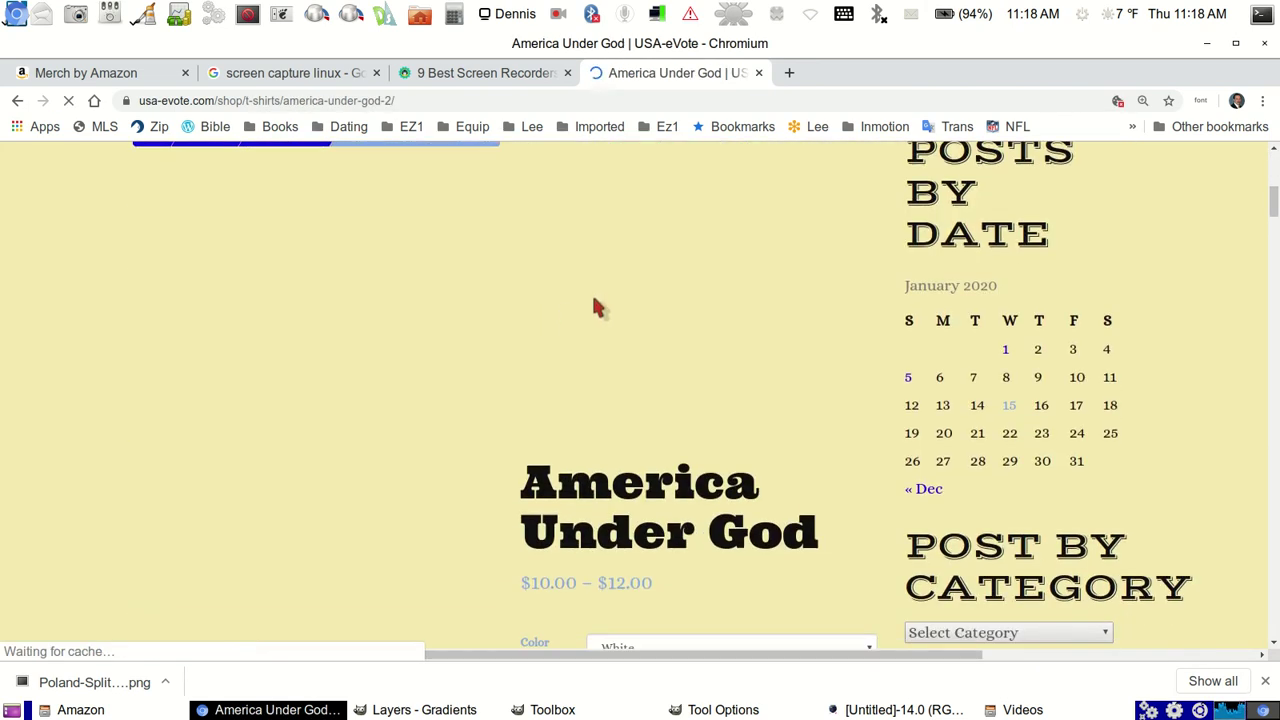
Step: Look through the site's American History, Revolutionary War History and Civil War History article lists
scroll(593, 307, "up", 5)
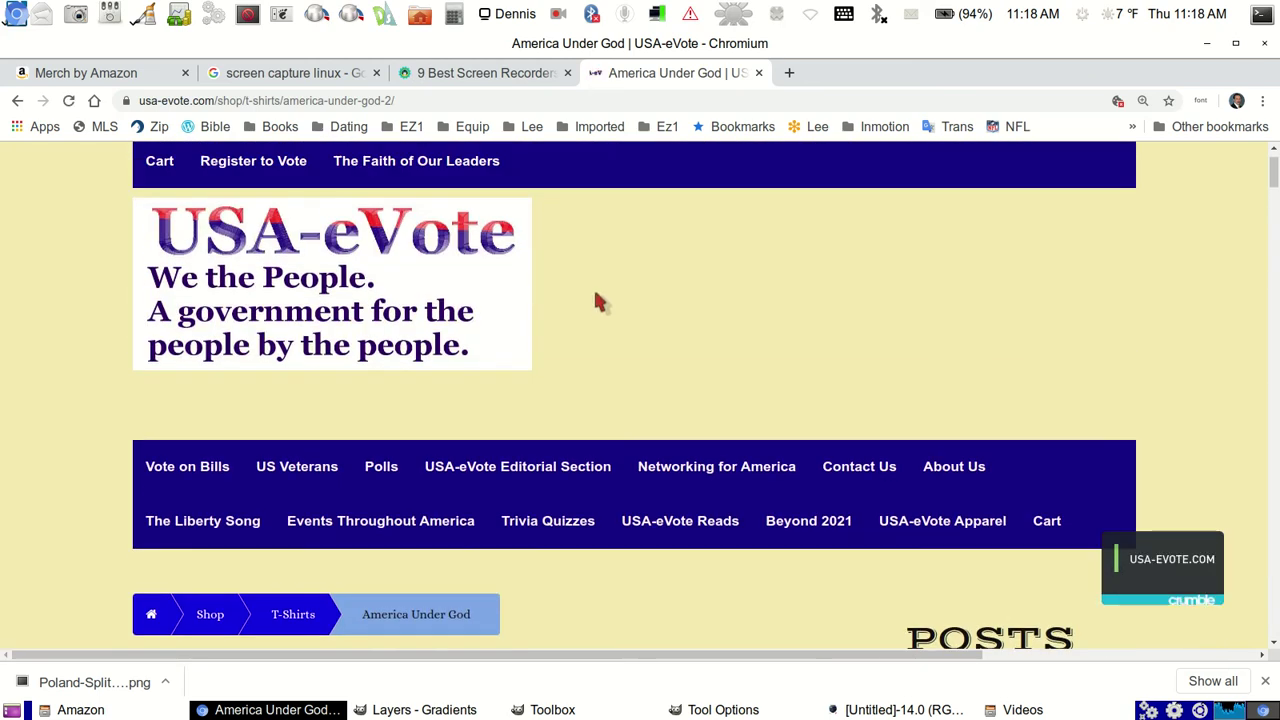
scroll(594, 297, "up", 1)
mouse_move(188, 169)
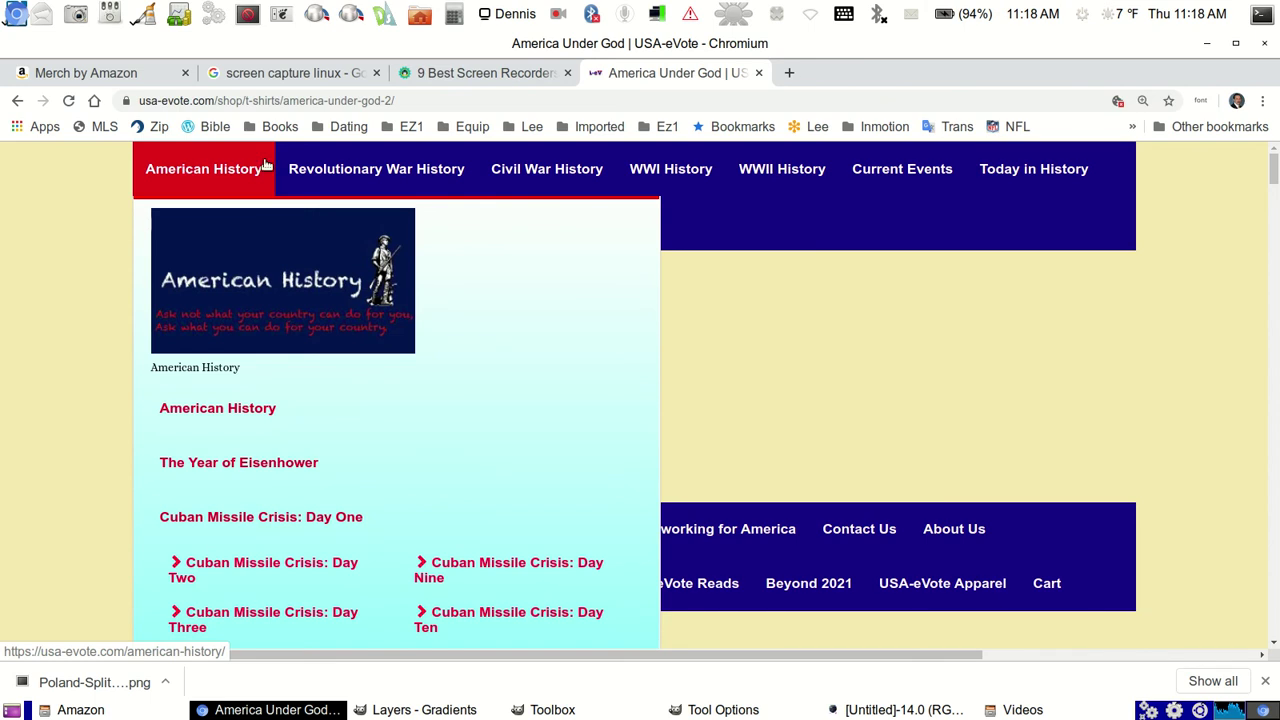
mouse_move(398, 174)
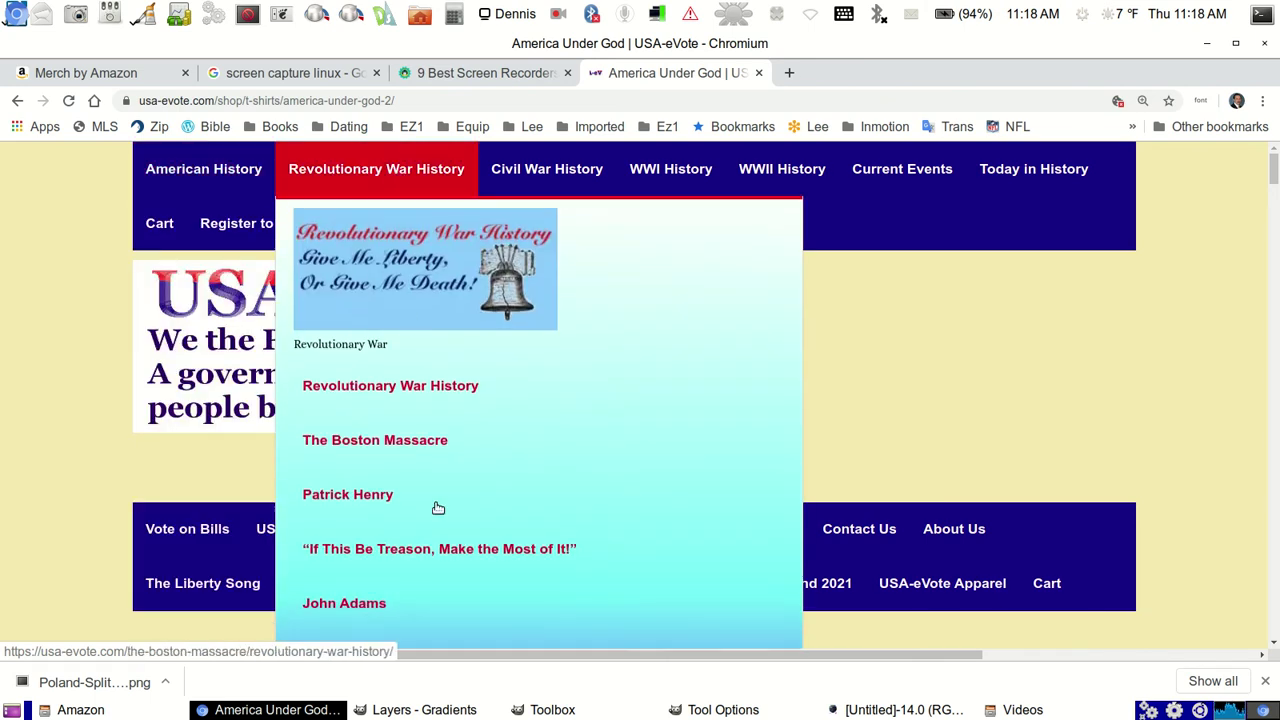
mouse_move(566, 165)
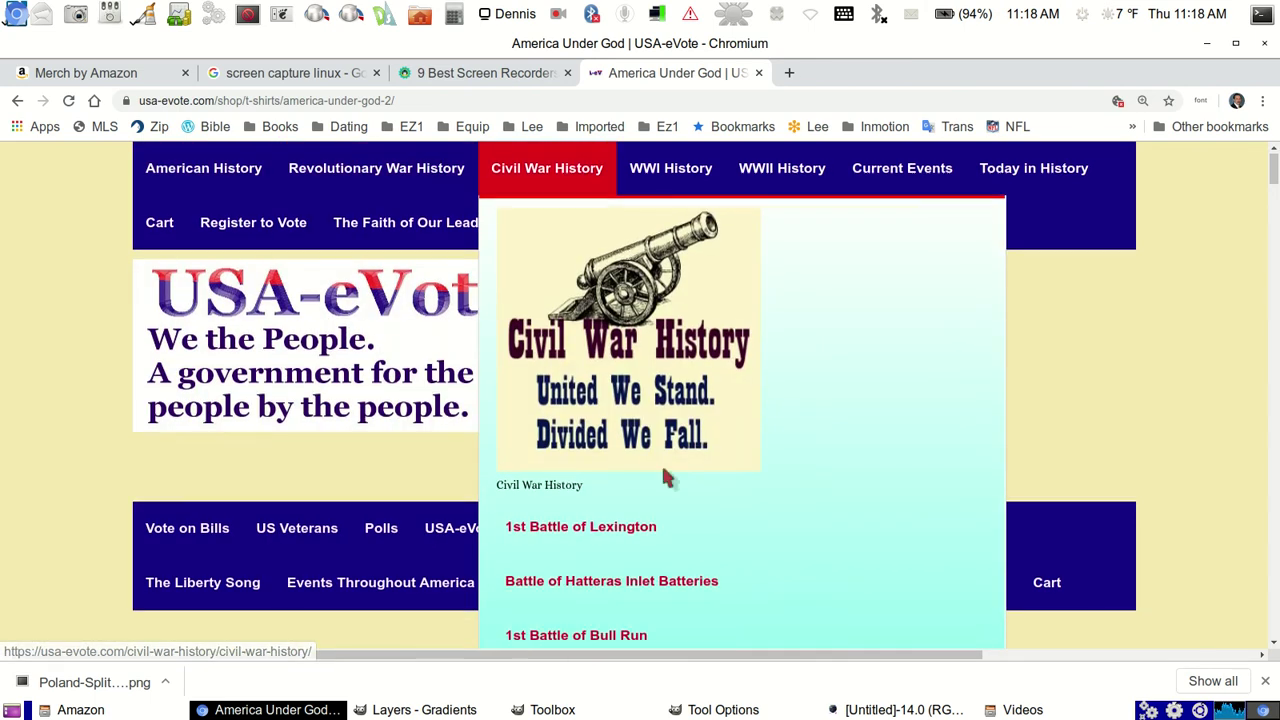
scroll(680, 480, "down", 3)
scroll(698, 495, "up", 3)
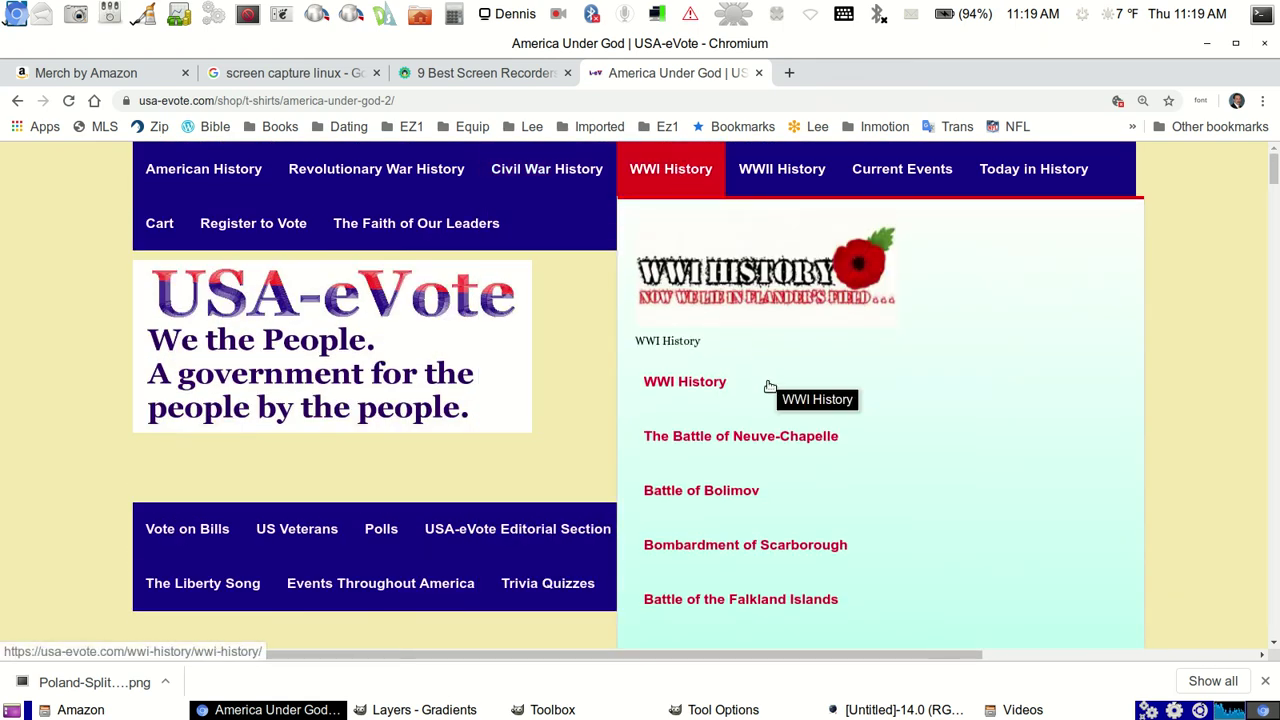
Step: Browse the WWI History article list from its first entry to The Assassination That Set off WWI
scroll(778, 405, "down", 2)
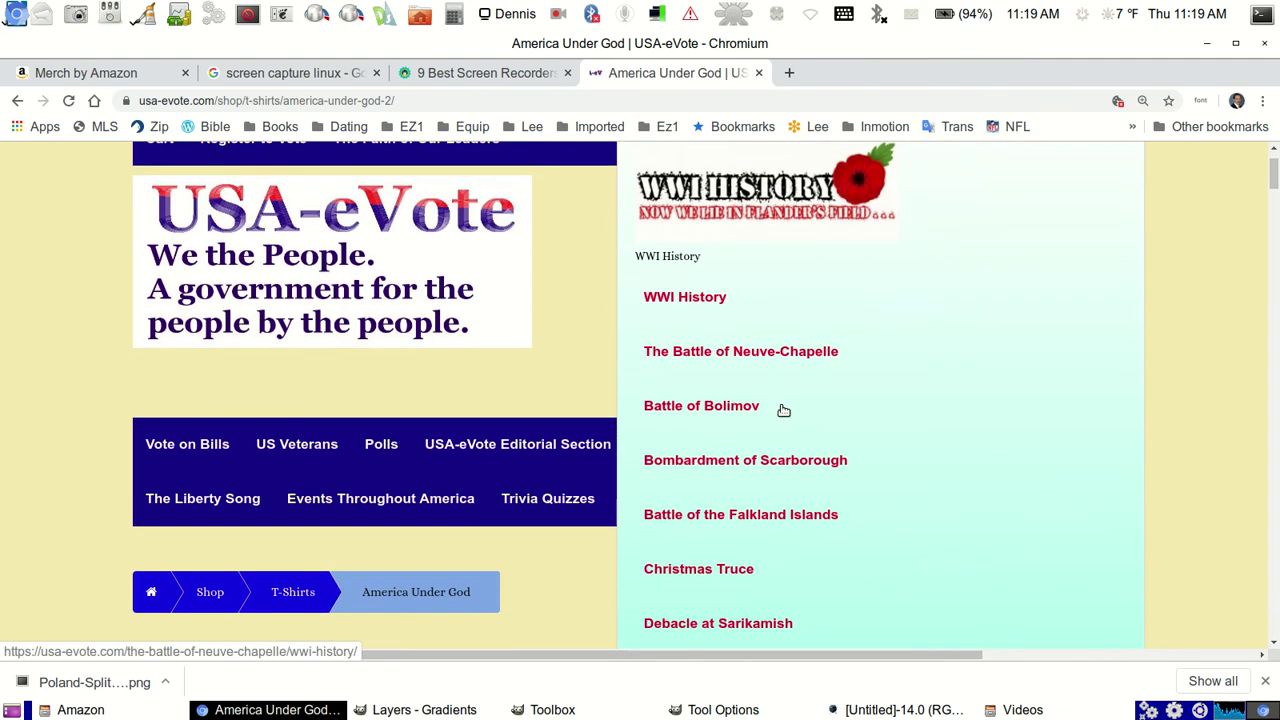
scroll(786, 415, "down", 2)
scroll(788, 416, "down", 3)
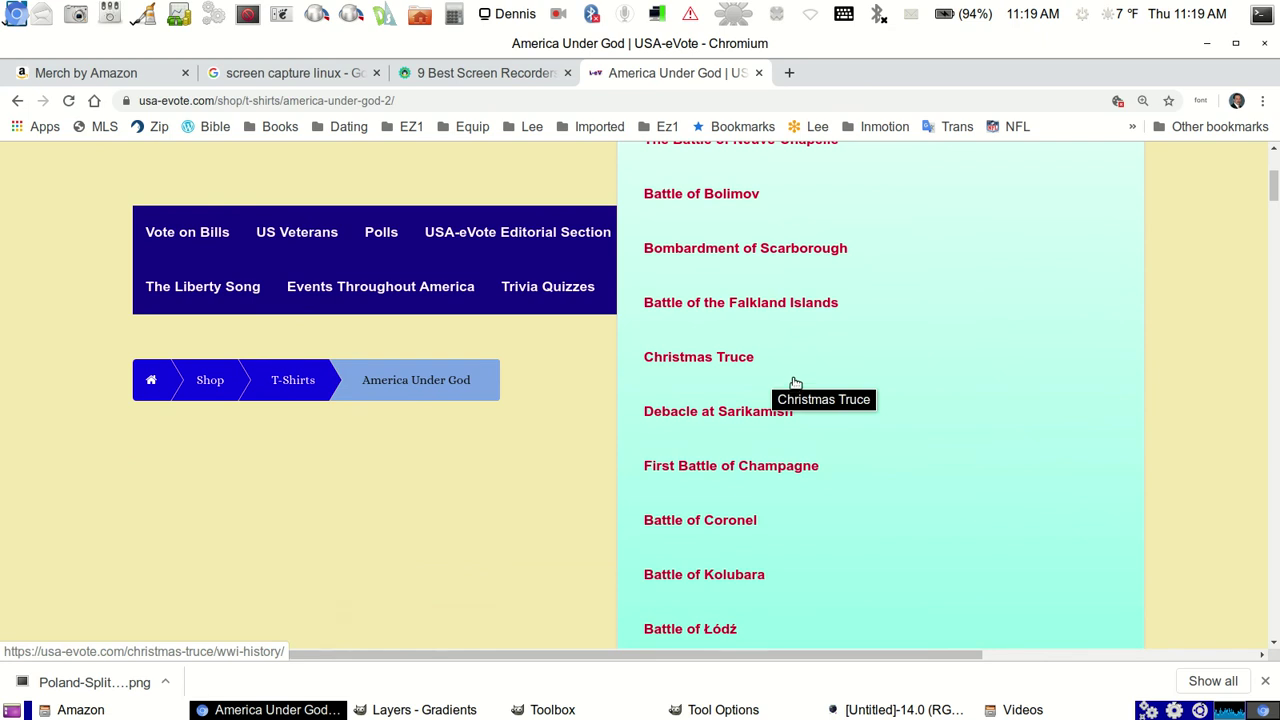
scroll(874, 409, "down", 1)
scroll(872, 410, "down", 3)
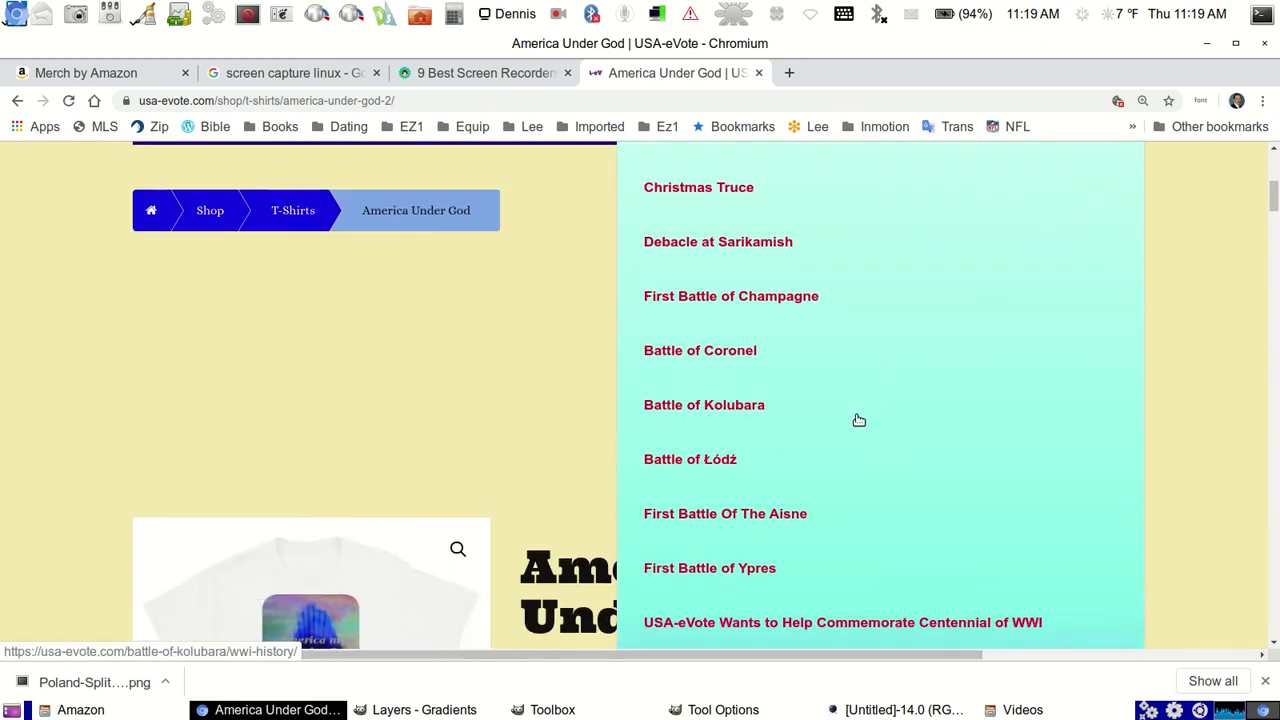
scroll(852, 422, "down", 3)
scroll(852, 422, "down", 4)
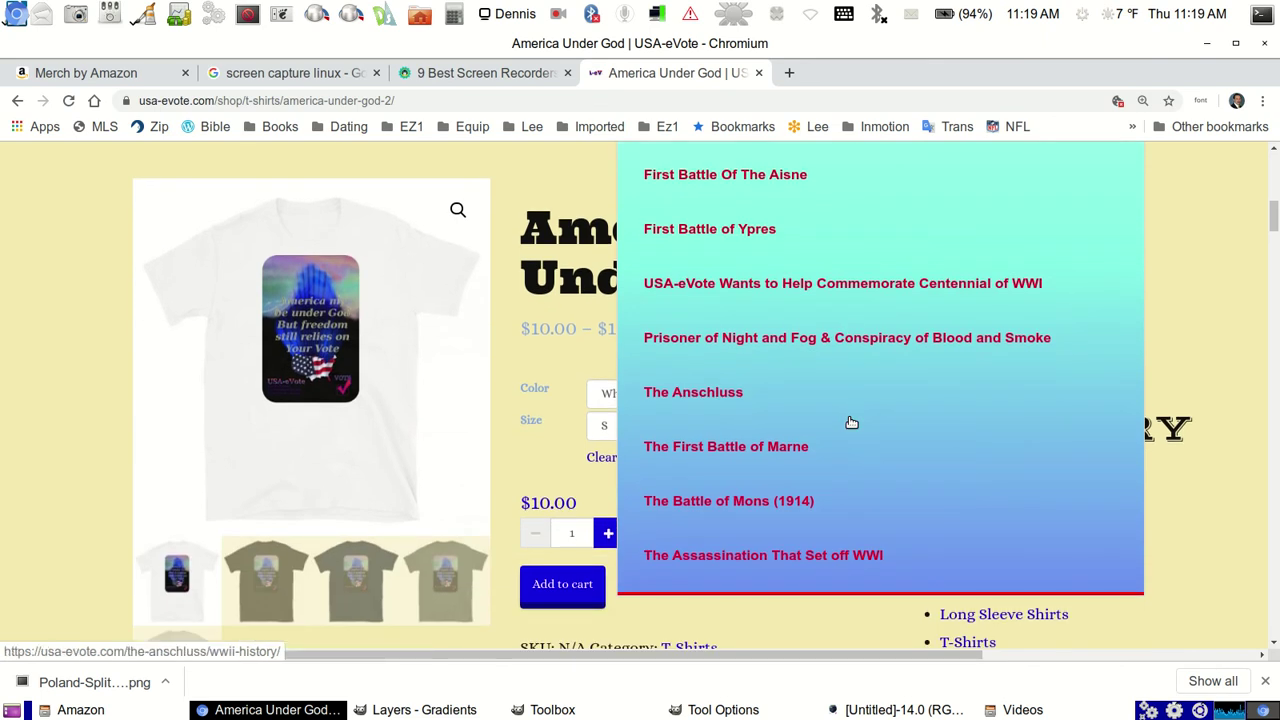
scroll(852, 422, "up", 14)
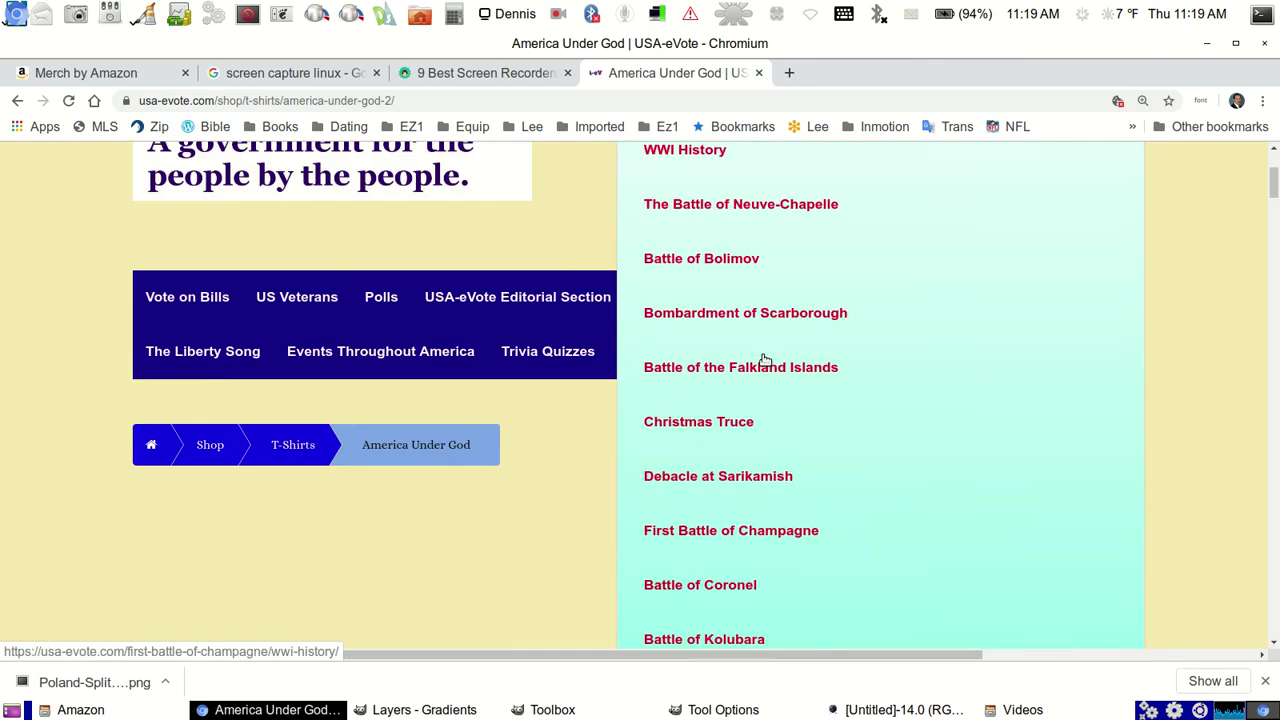
scroll(765, 360, "up", 1)
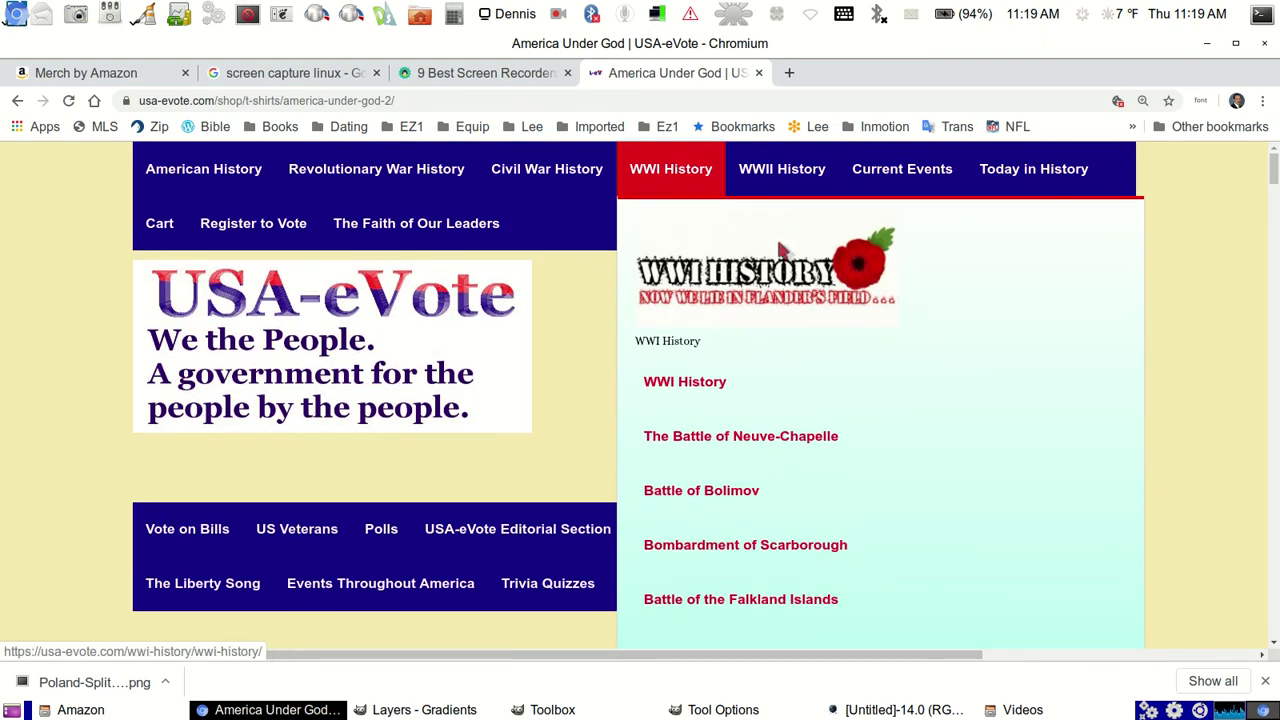
Step: Browse the full WWII History article list down to PT-109: The Story of a Miracle
mouse_move(774, 171)
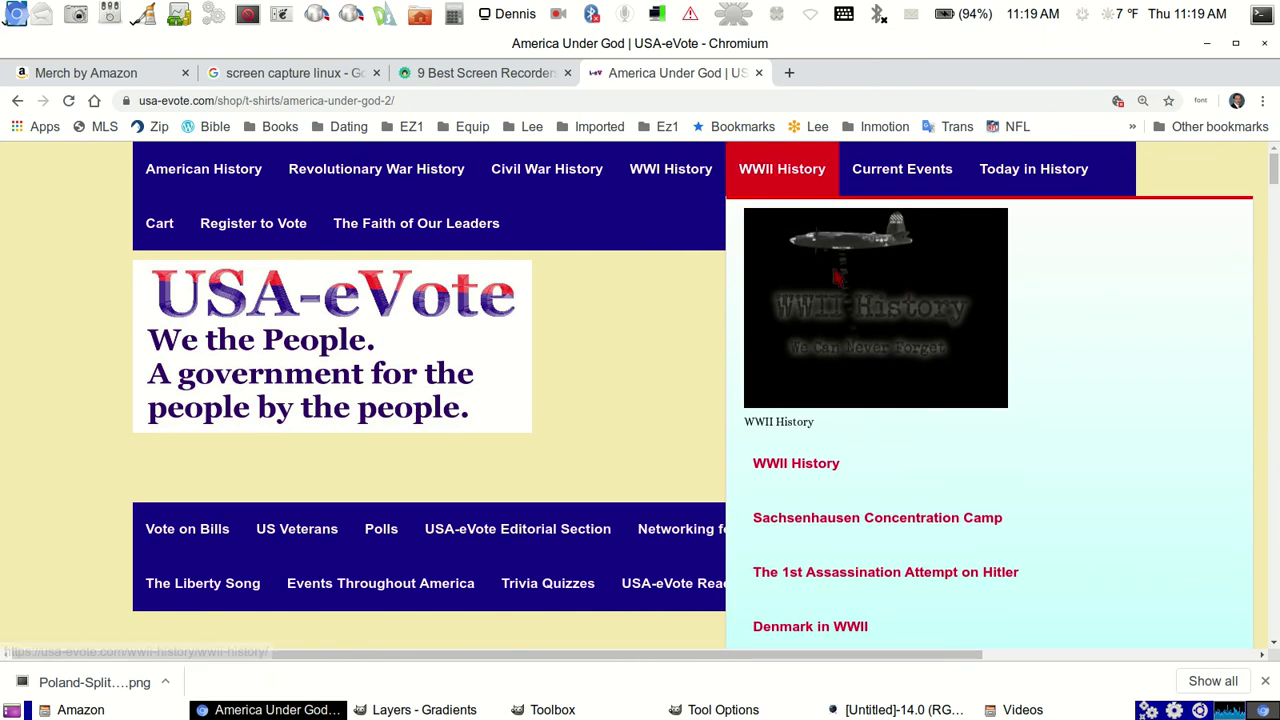
scroll(925, 430, "down", 3)
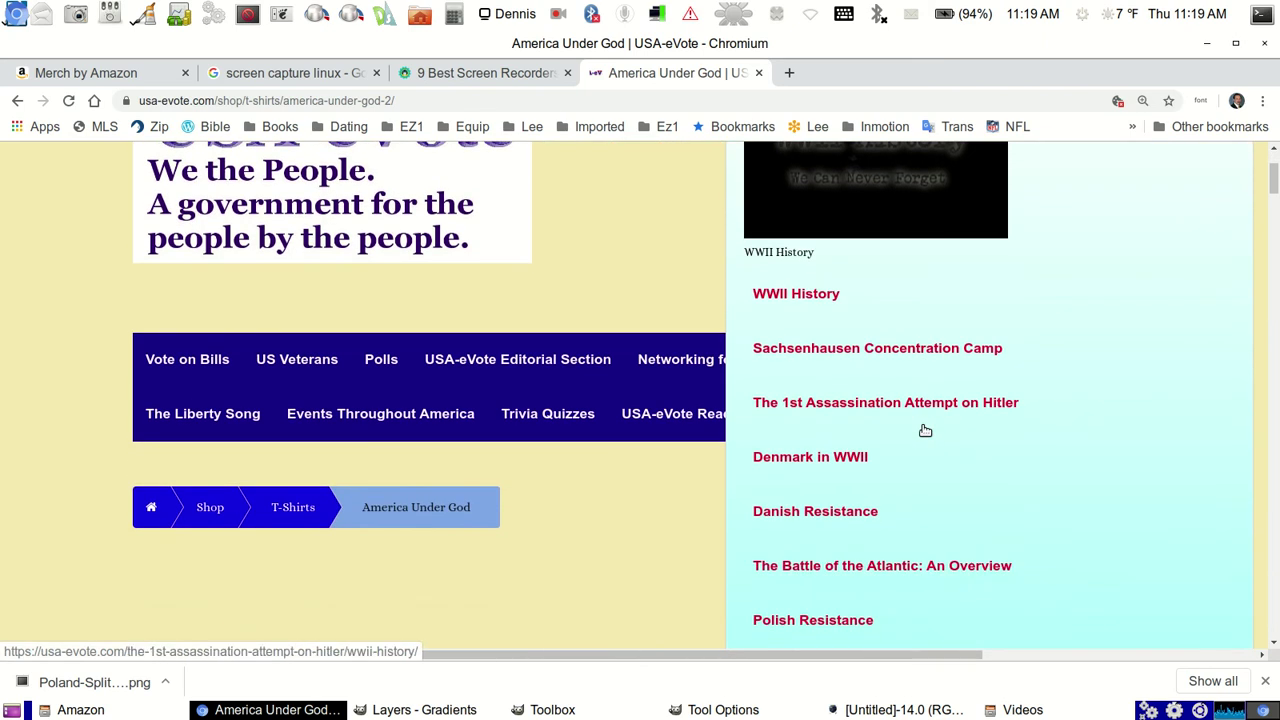
scroll(925, 430, "down", 4)
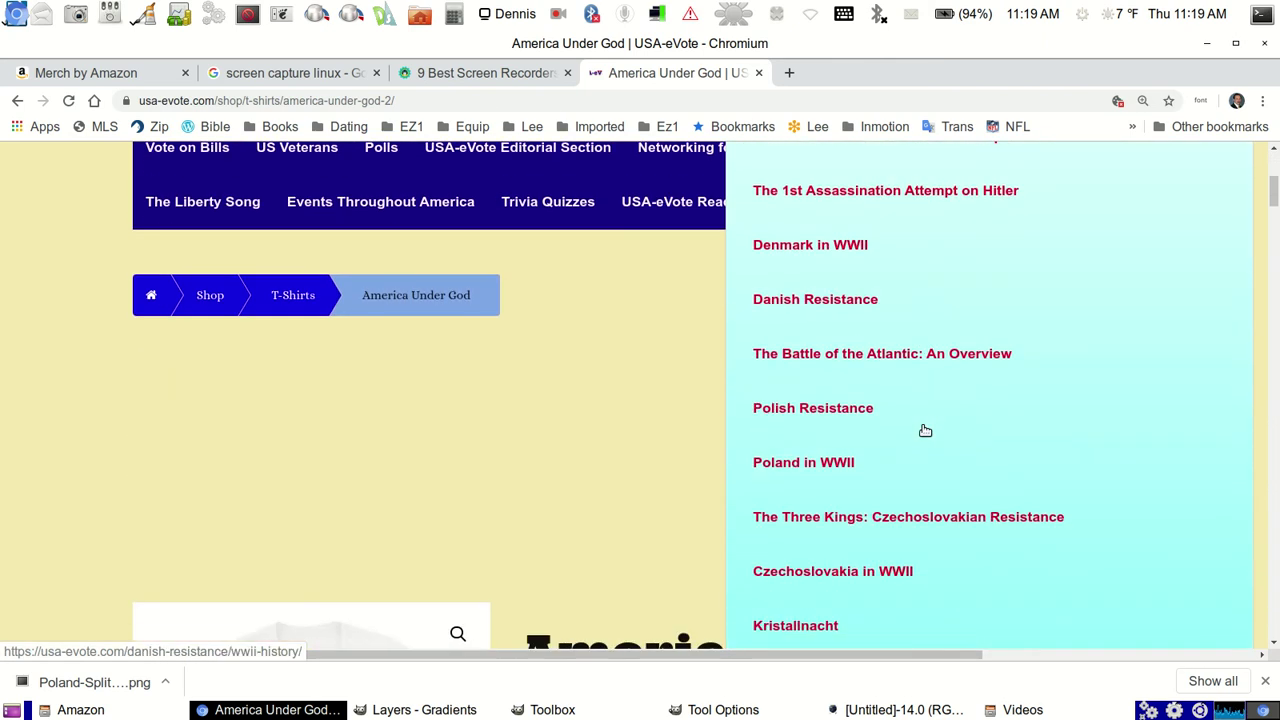
scroll(925, 430, "down", 7)
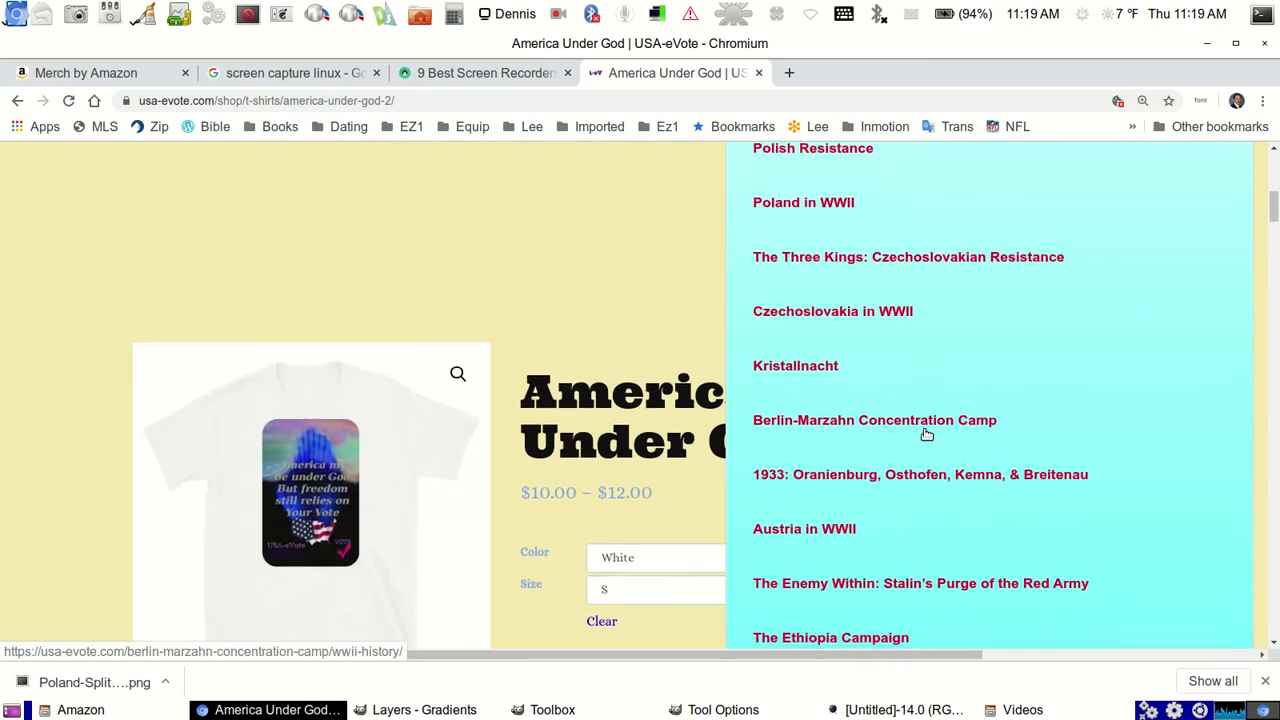
scroll(927, 434, "down", 7)
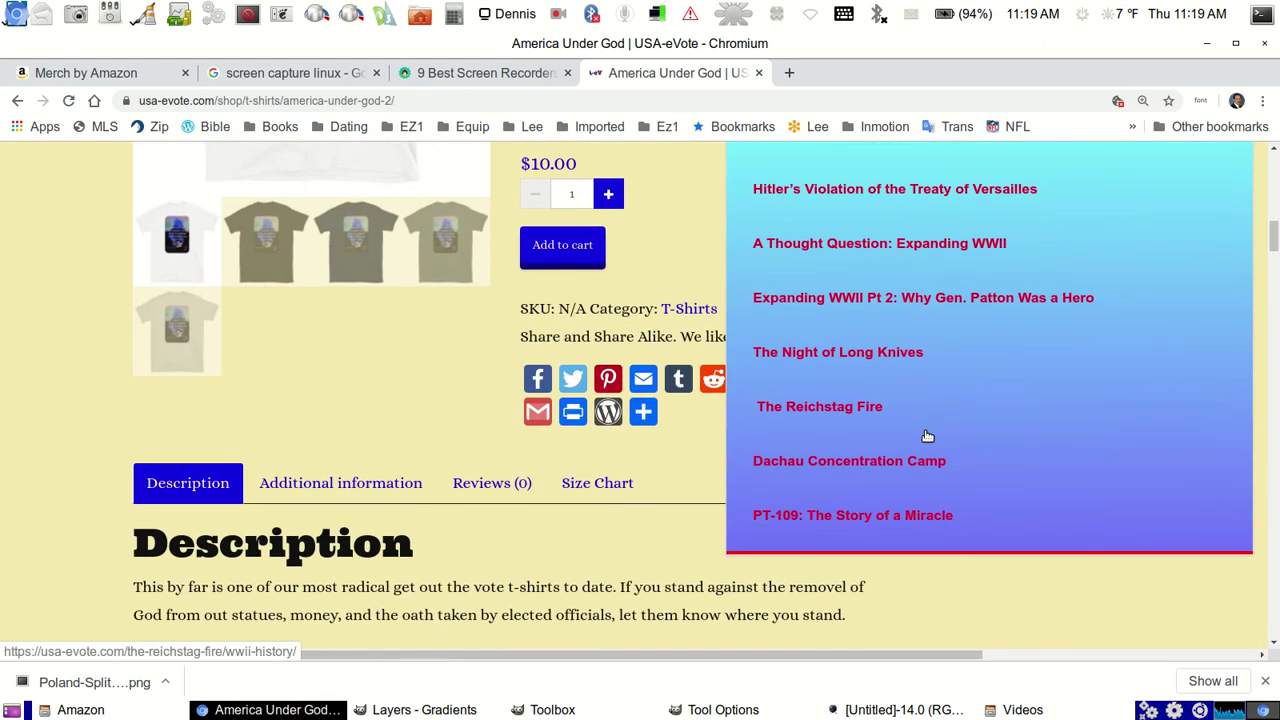
scroll(927, 435, "up", 14)
scroll(921, 427, "up", 9)
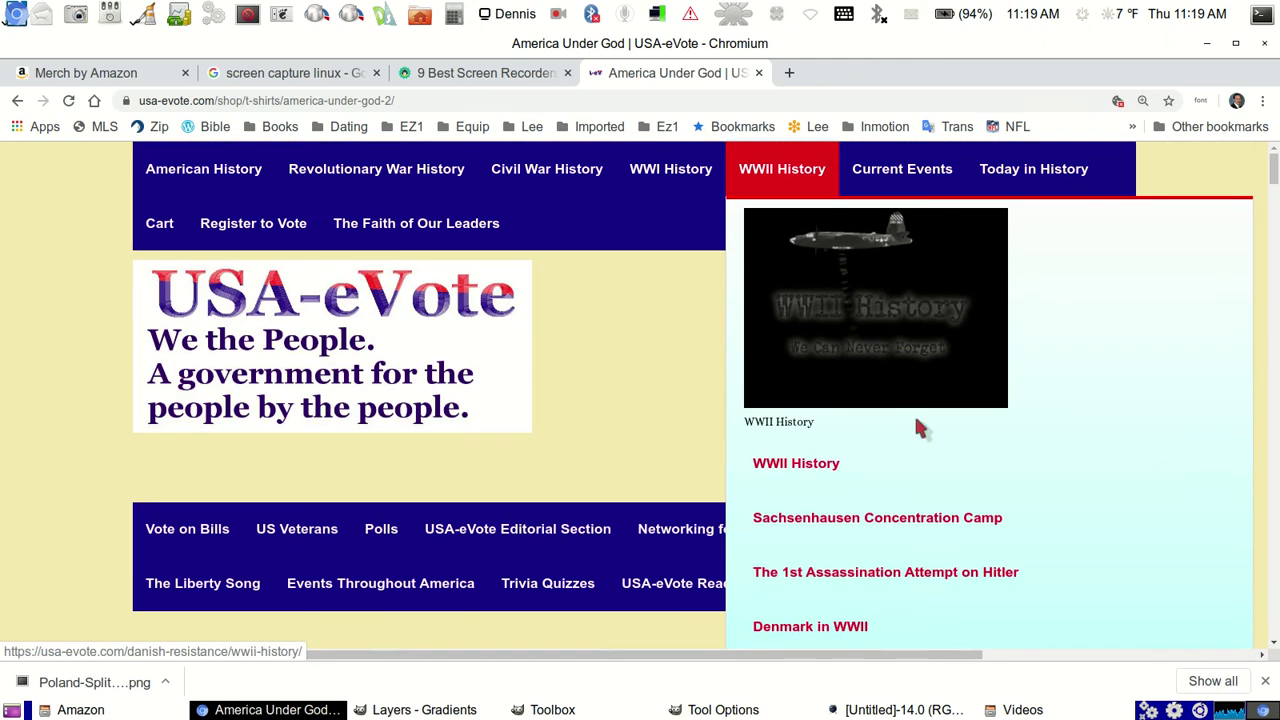
Step: Review the Current Events article list, including the Trump speeches, Articles of Impeachment and Space Force Program entries
mouse_move(890, 164)
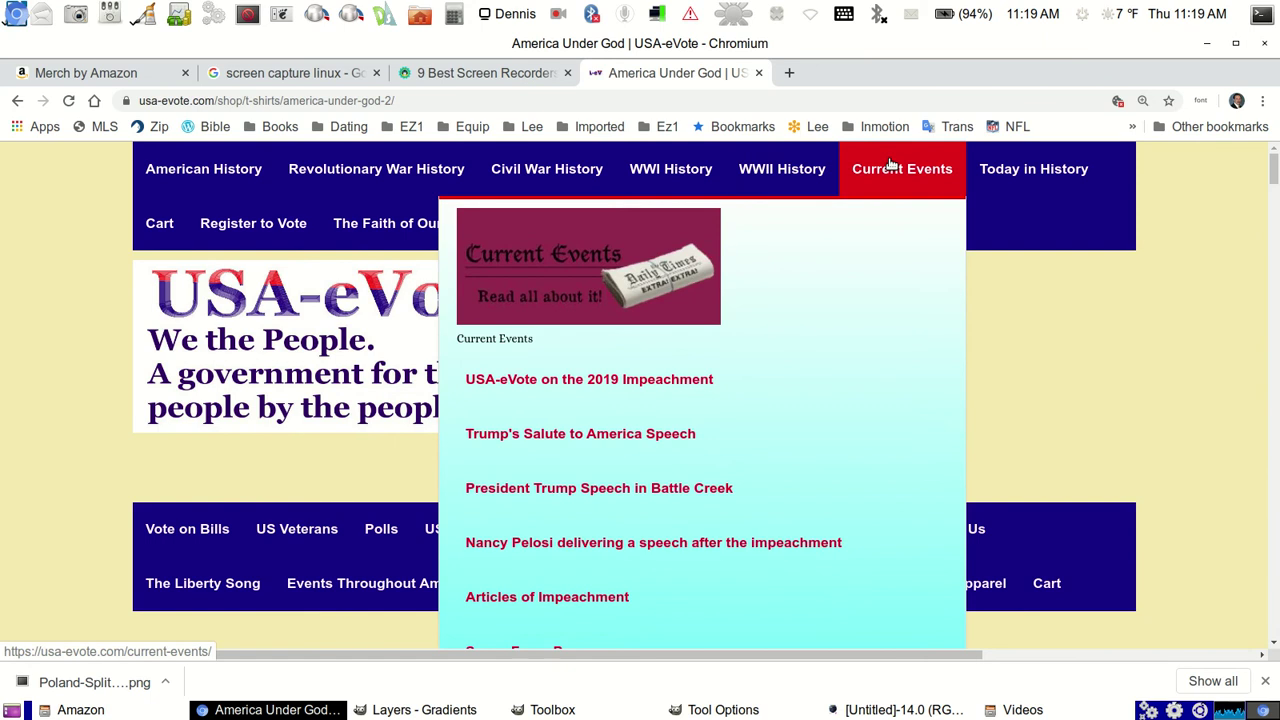
scroll(845, 370, "down", 2)
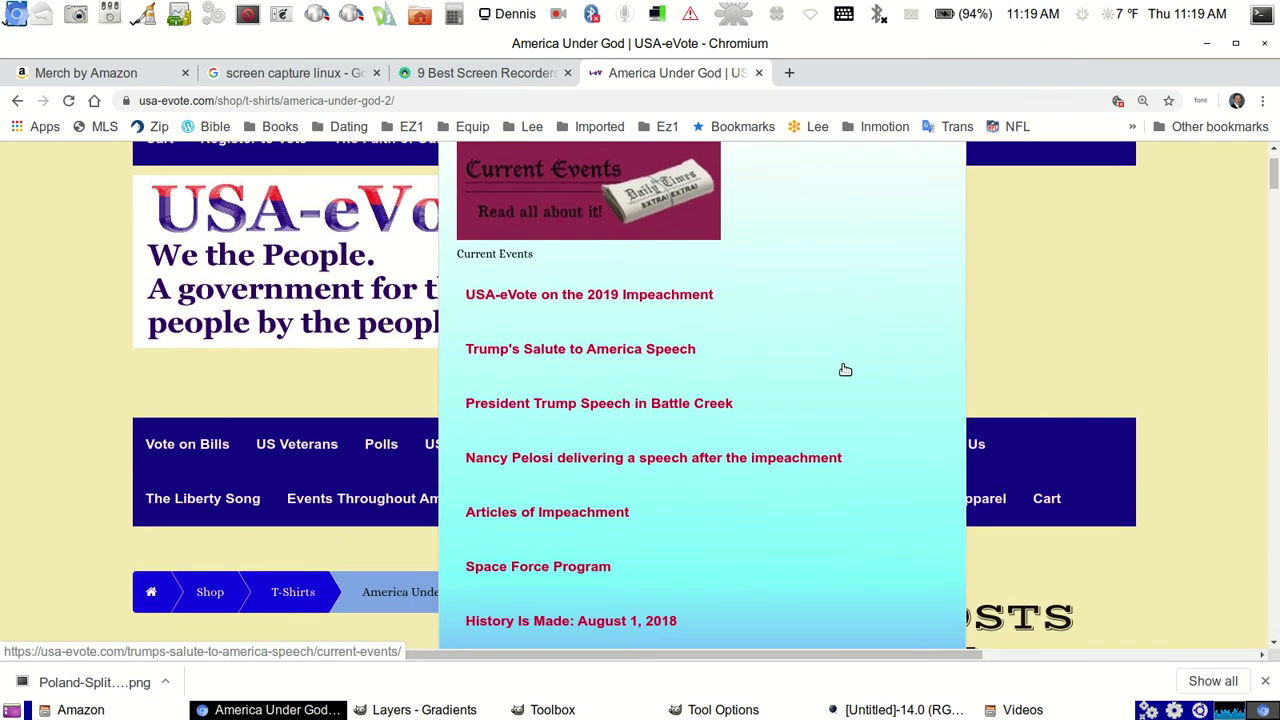
scroll(845, 370, "down", 1)
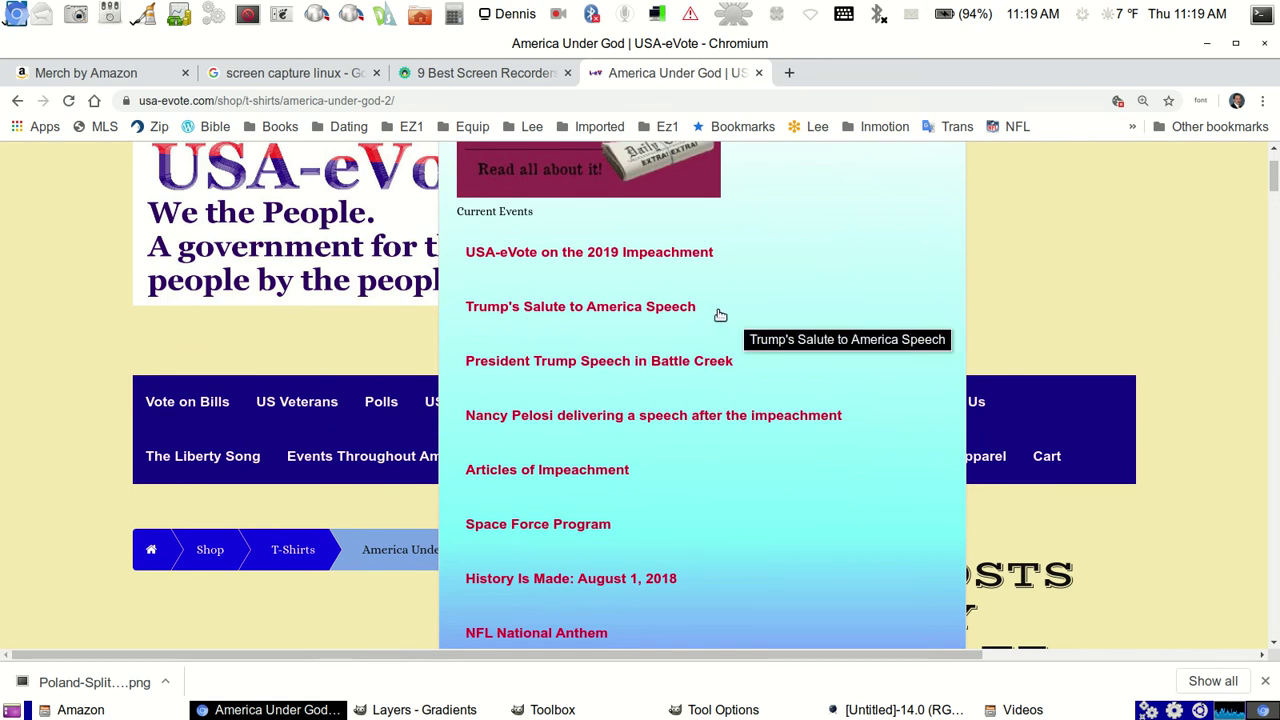
scroll(720, 315, "down", 1)
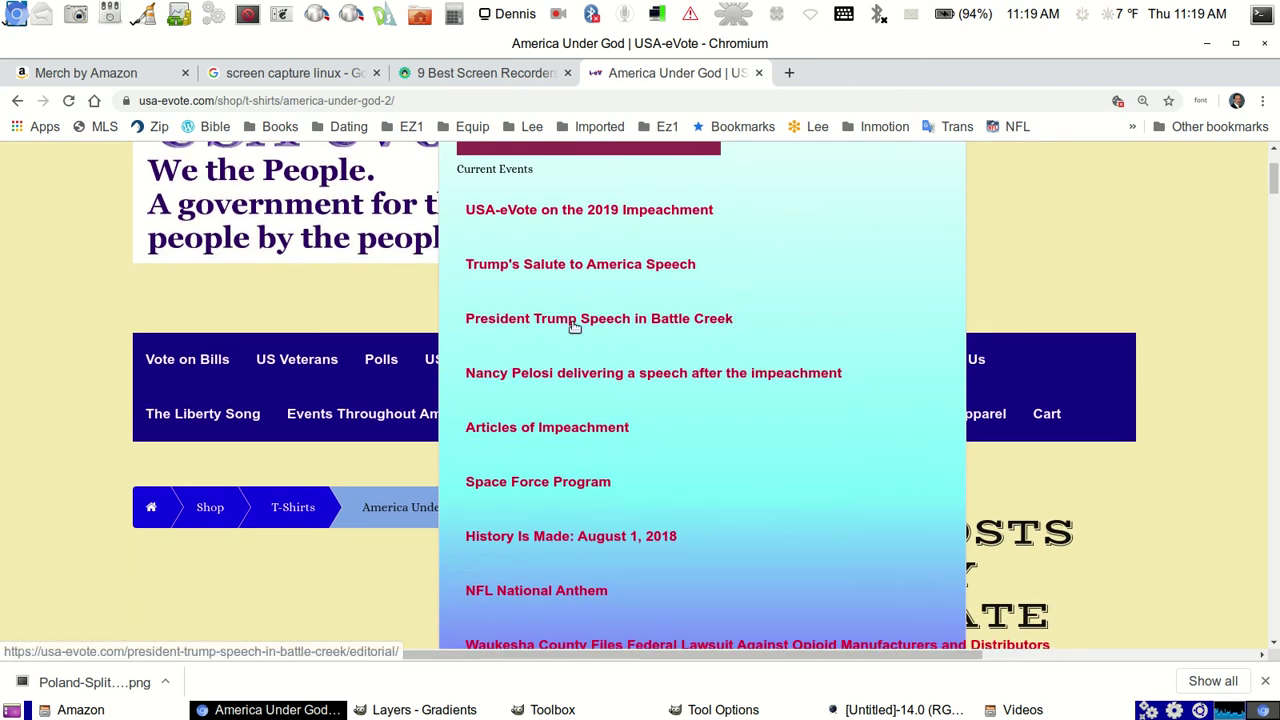
scroll(746, 343, "down", 2)
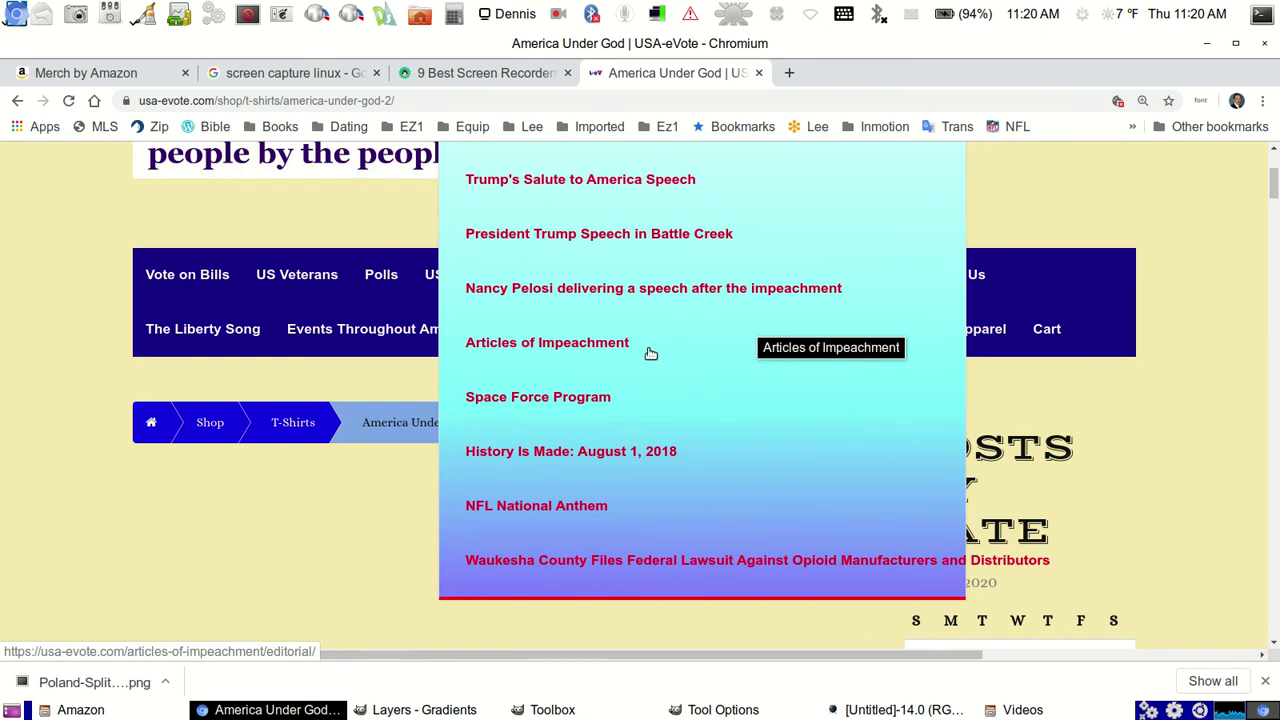
scroll(650, 353, "down", 1)
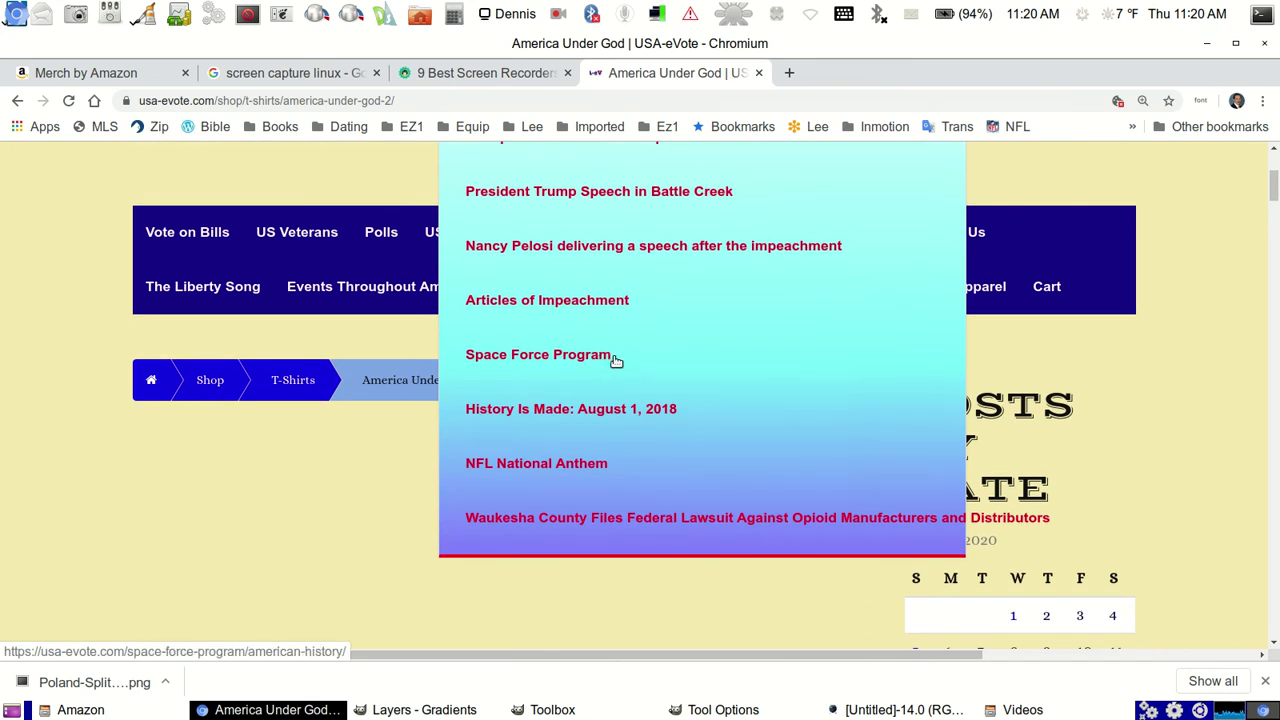
scroll(830, 408, "up", 4)
scroll(853, 406, "up", 2)
Step: Look through the dated articles listed under Today in History
mouse_move(1055, 184)
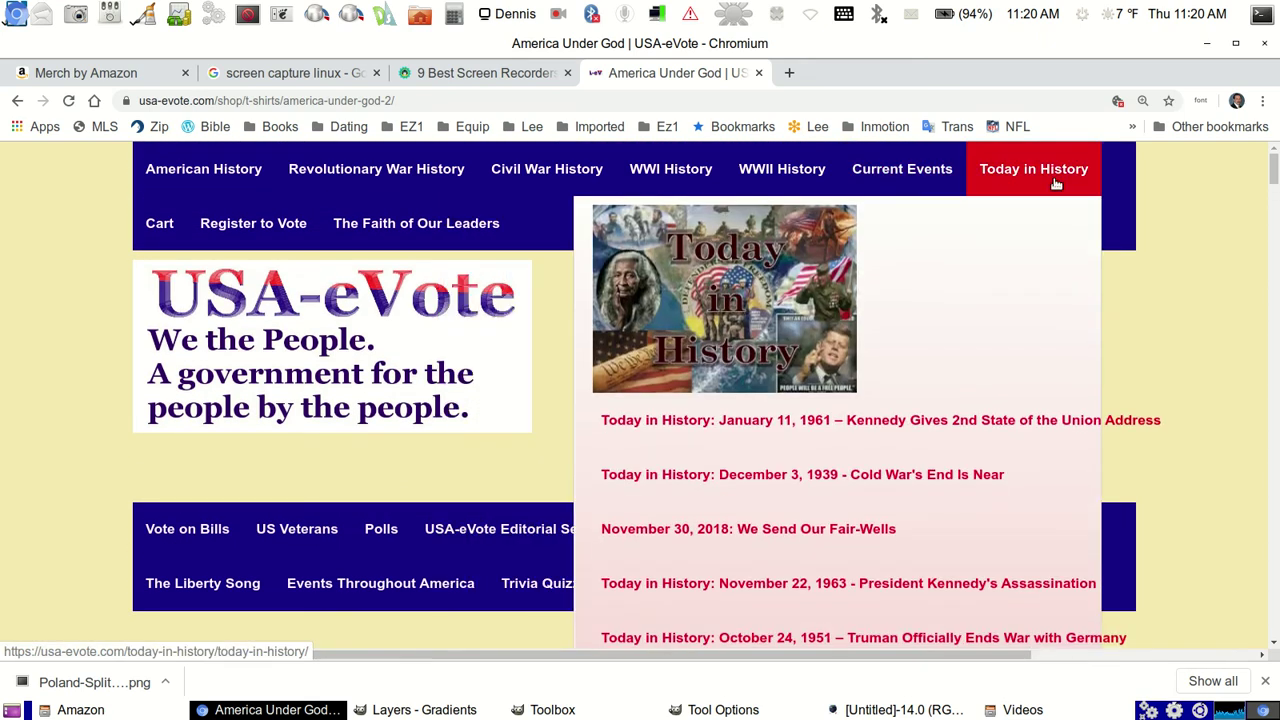
scroll(958, 354, "down", 2)
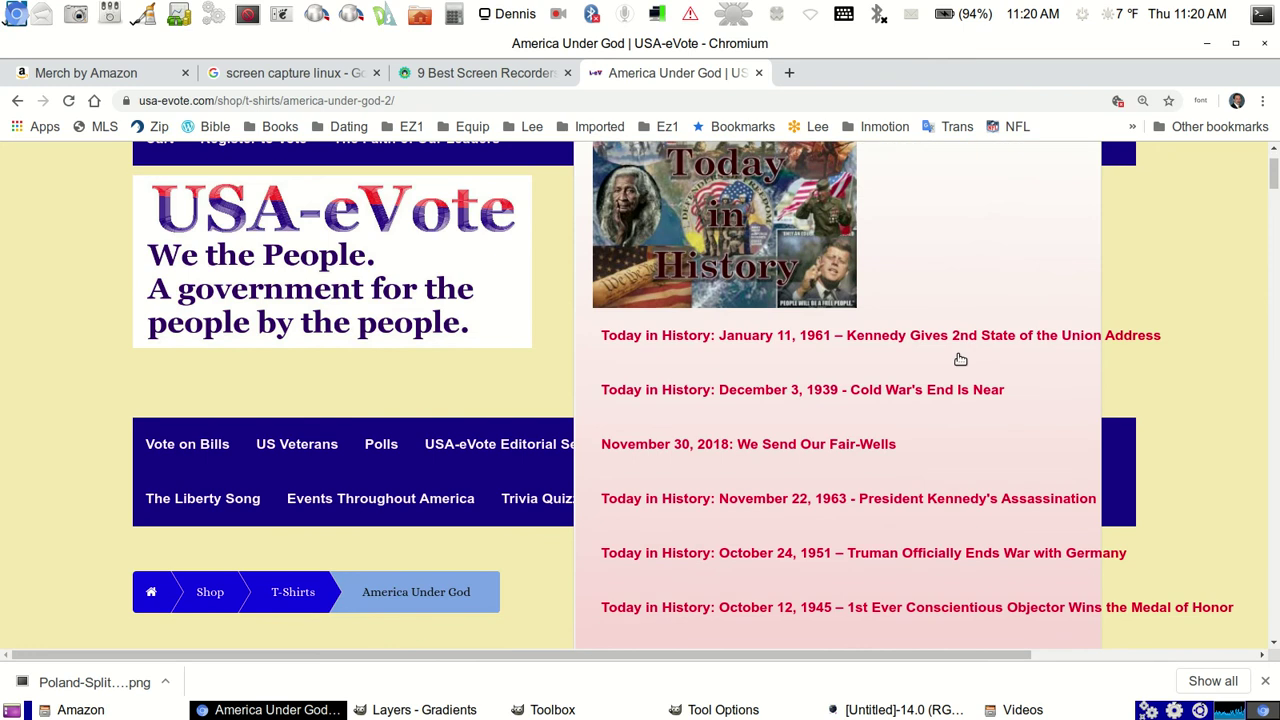
scroll(960, 359, "down", 3)
scroll(962, 368, "down", 5)
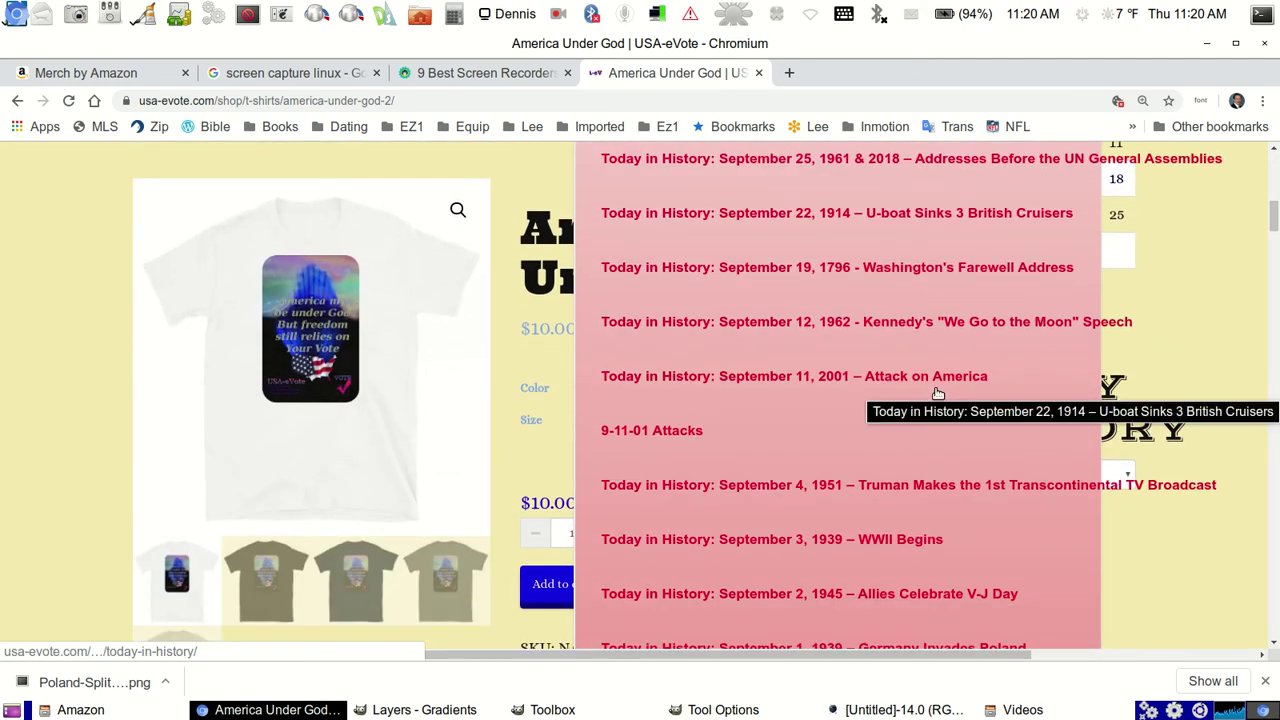
scroll(938, 393, "down", 3)
scroll(938, 393, "up", 2)
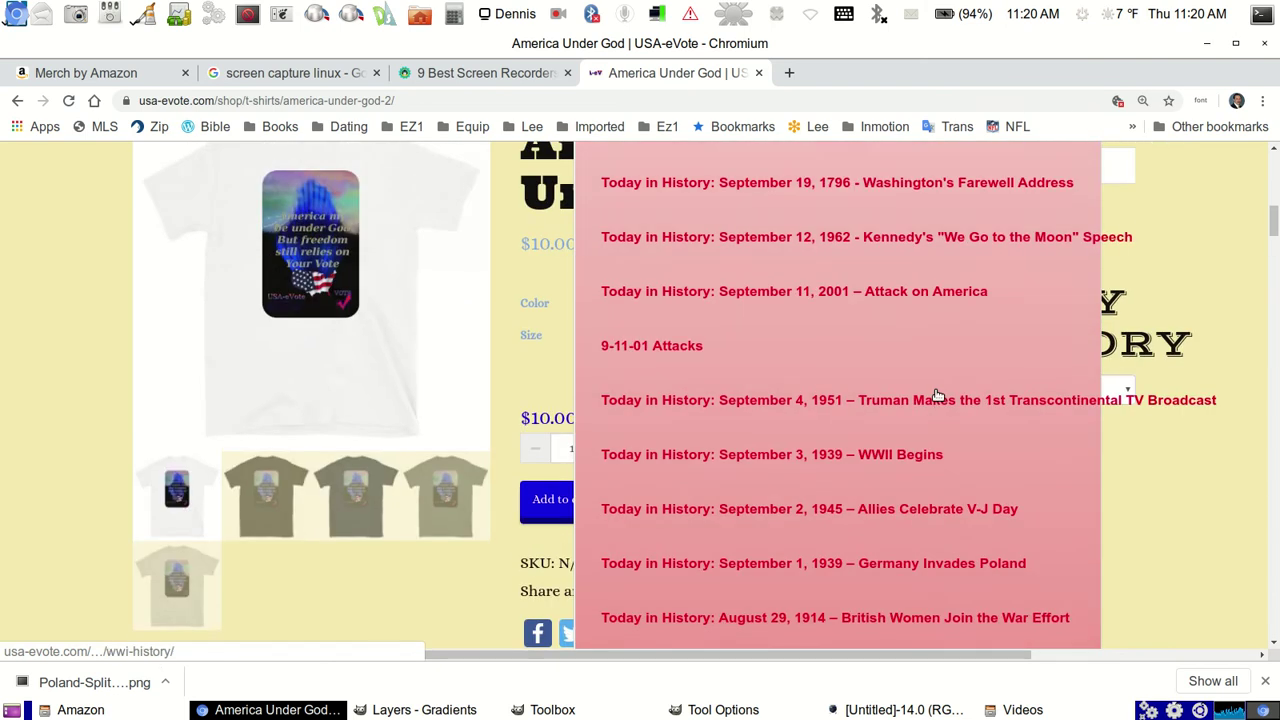
scroll(938, 393, "up", 8)
scroll(922, 375, "up", 1)
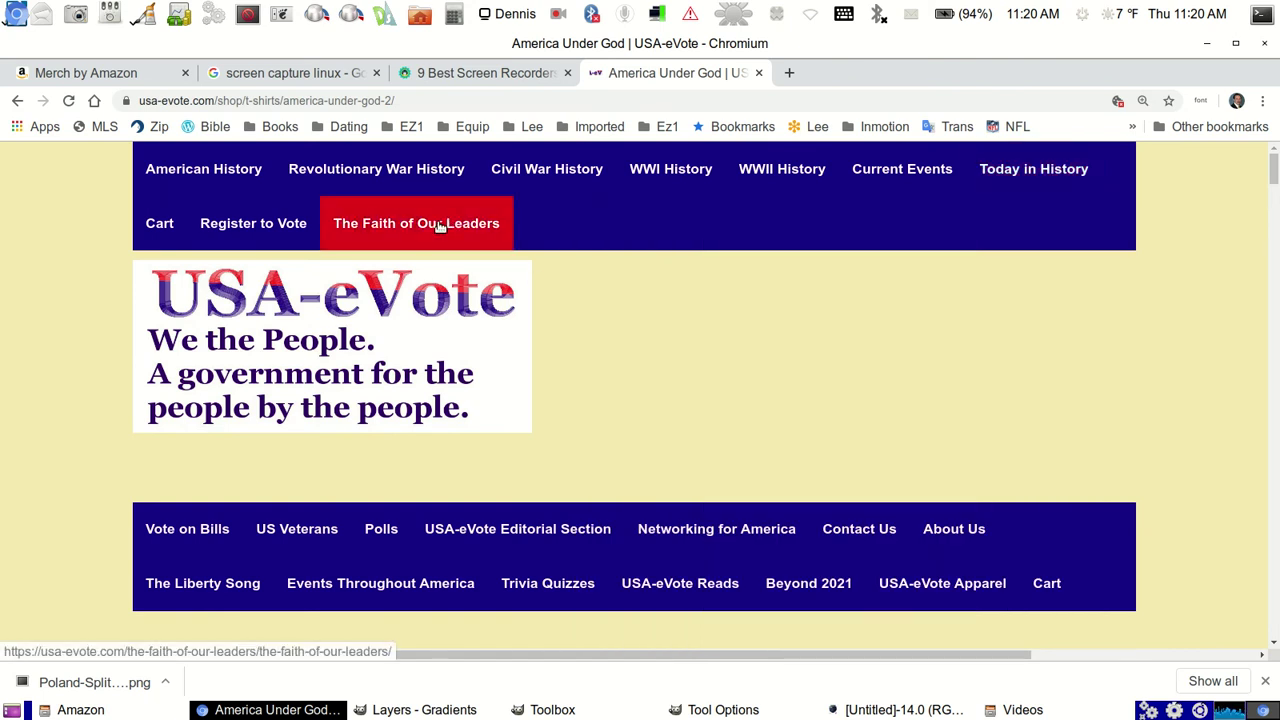
Step: Open the Register to Vote page on the USA-eVote site
mouse_move(257, 223)
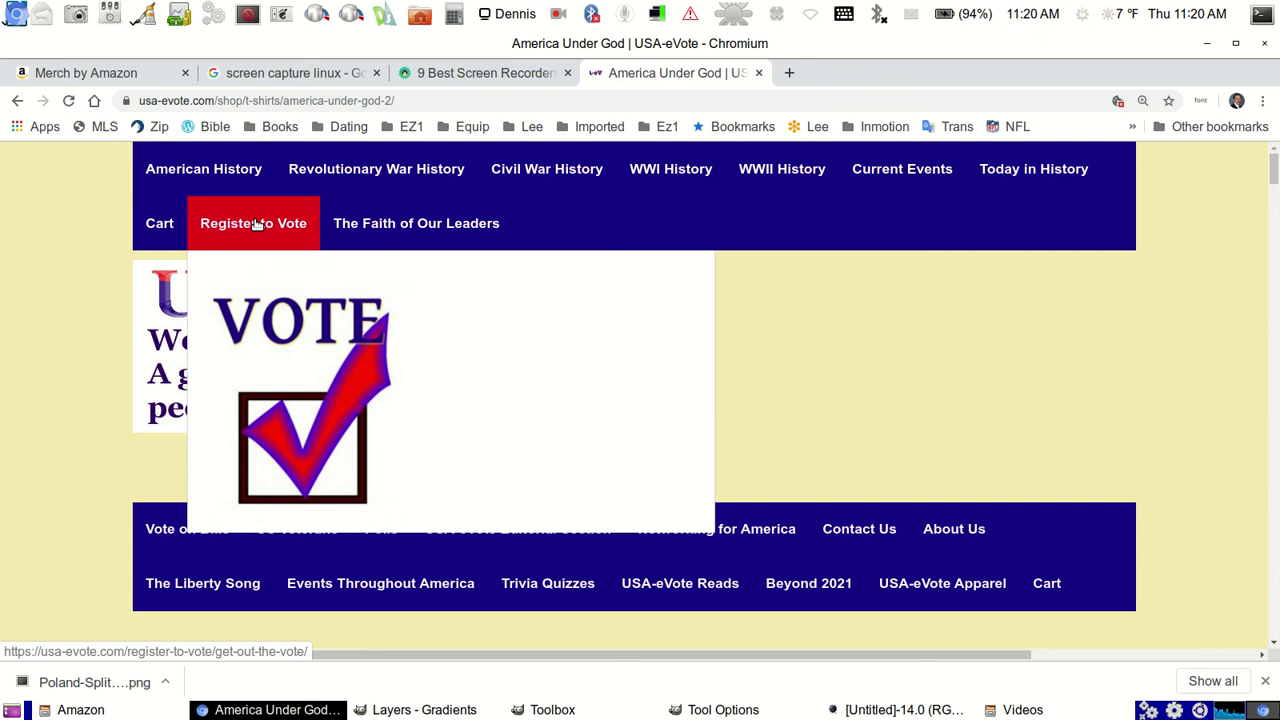
left_click(257, 224)
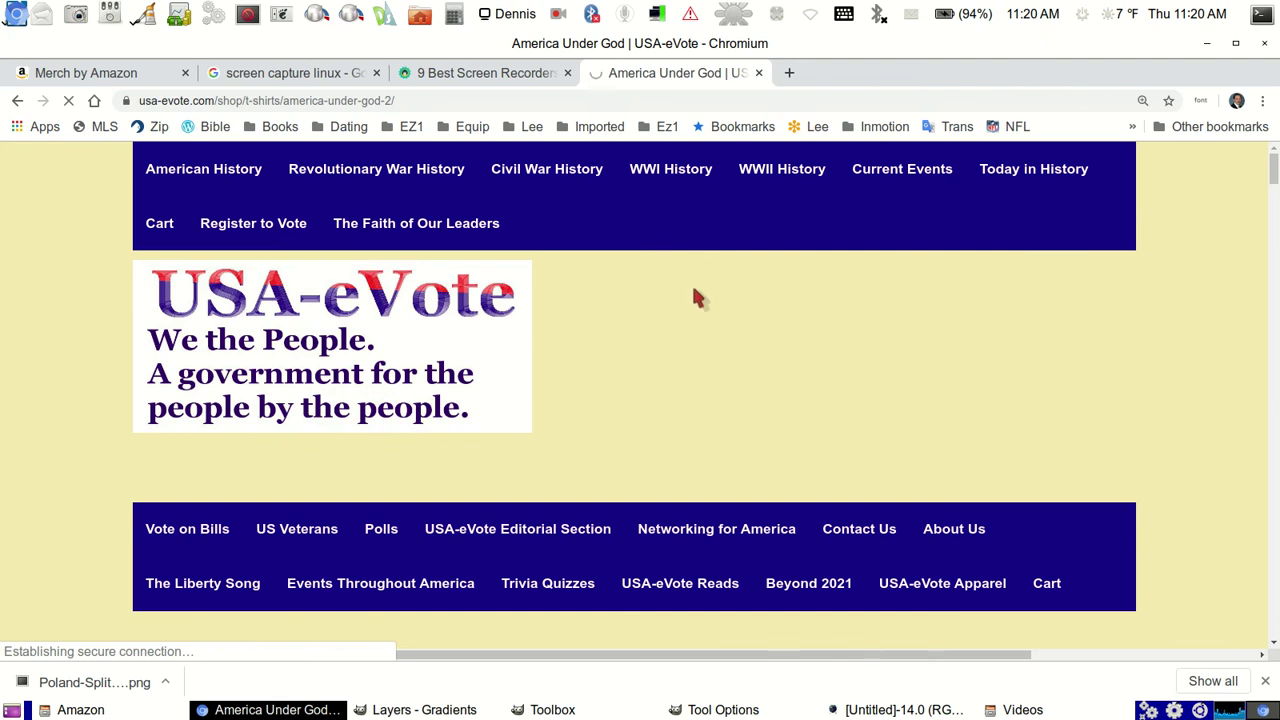
scroll(710, 300, "down", 6)
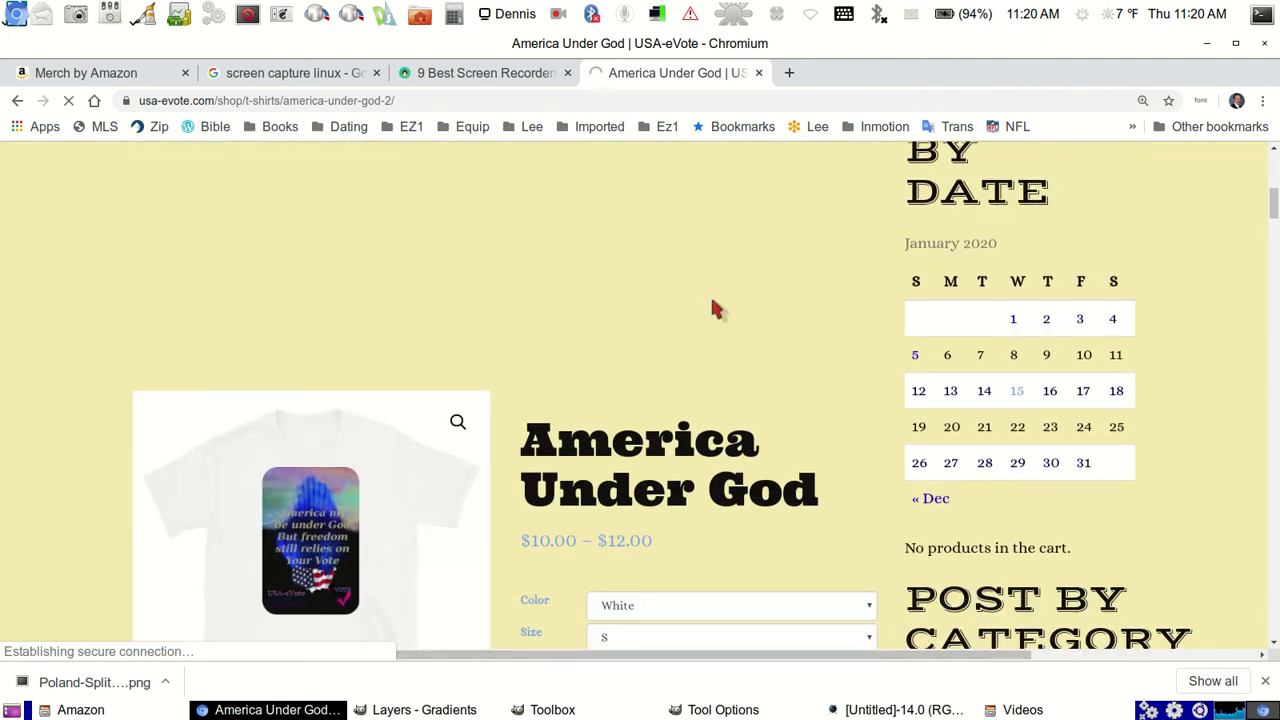
scroll(714, 309, "down", 2)
scroll(714, 309, "down", 2)
scroll(714, 309, "down", 2)
scroll(714, 309, "up", 6)
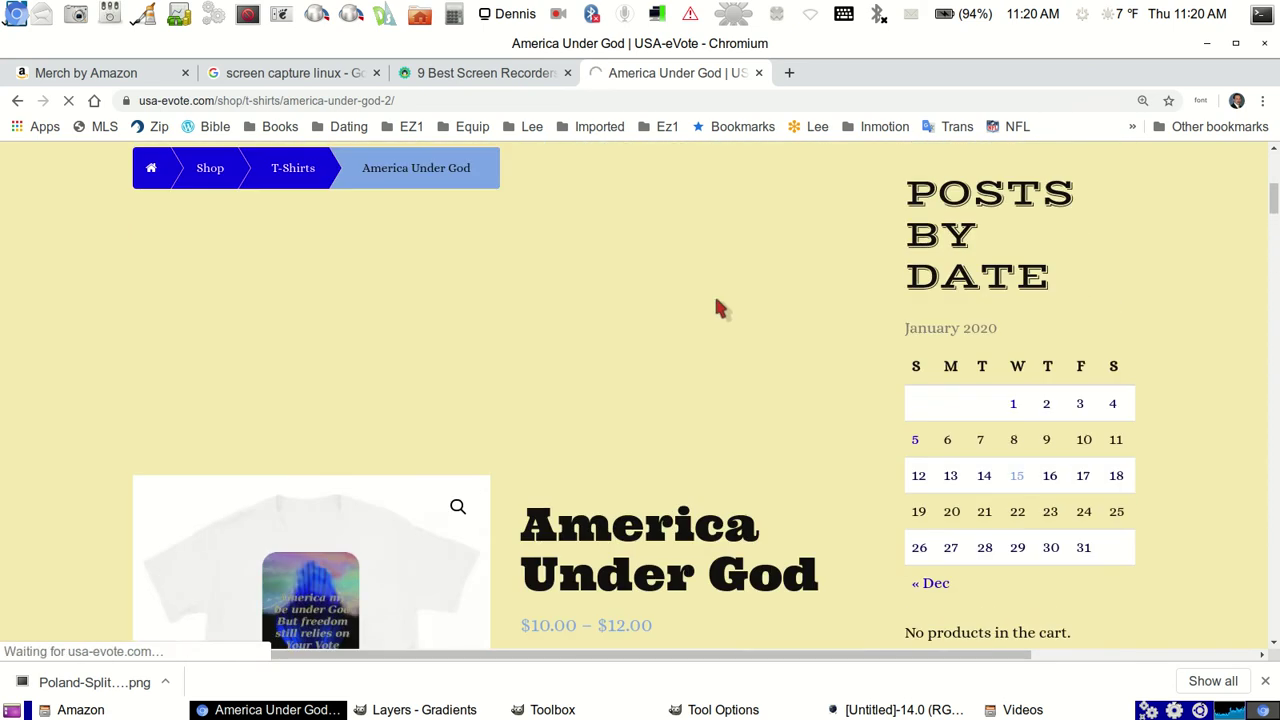
scroll(714, 293, "up", 6)
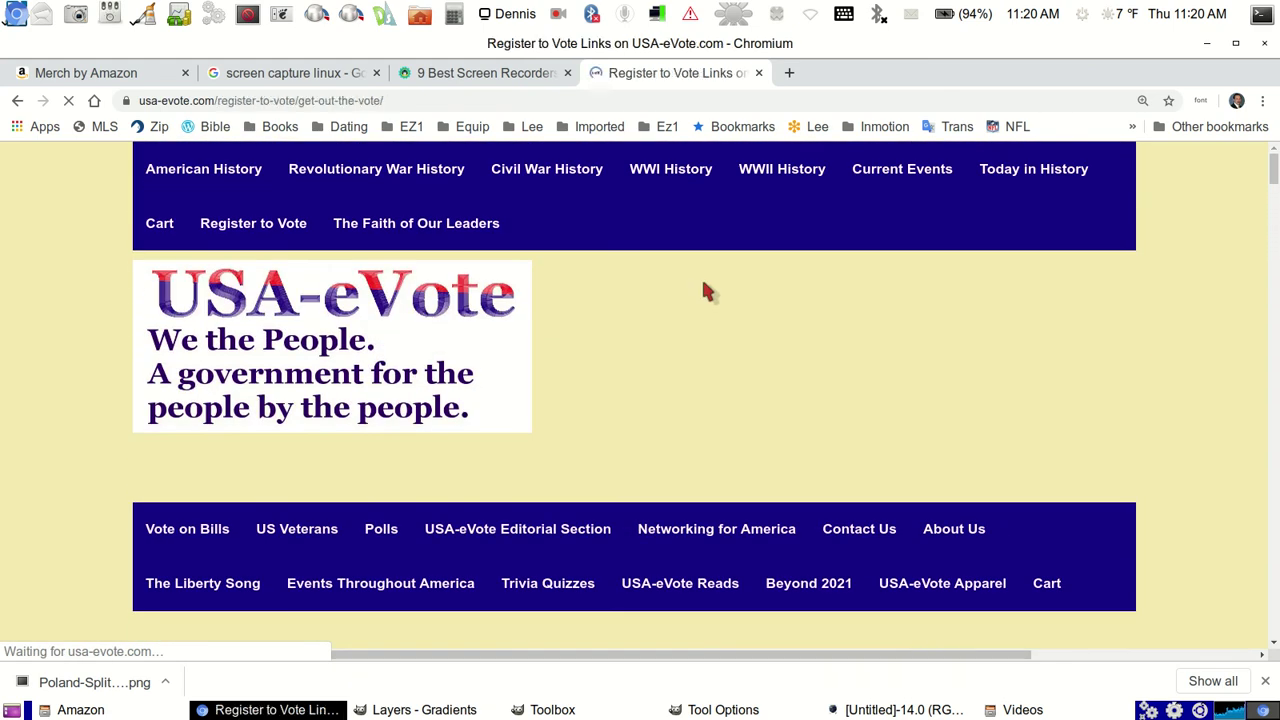
Step: Look through the Register to Vote page down to the link to the US Government voter registration website
scroll(701, 276, "down", 4)
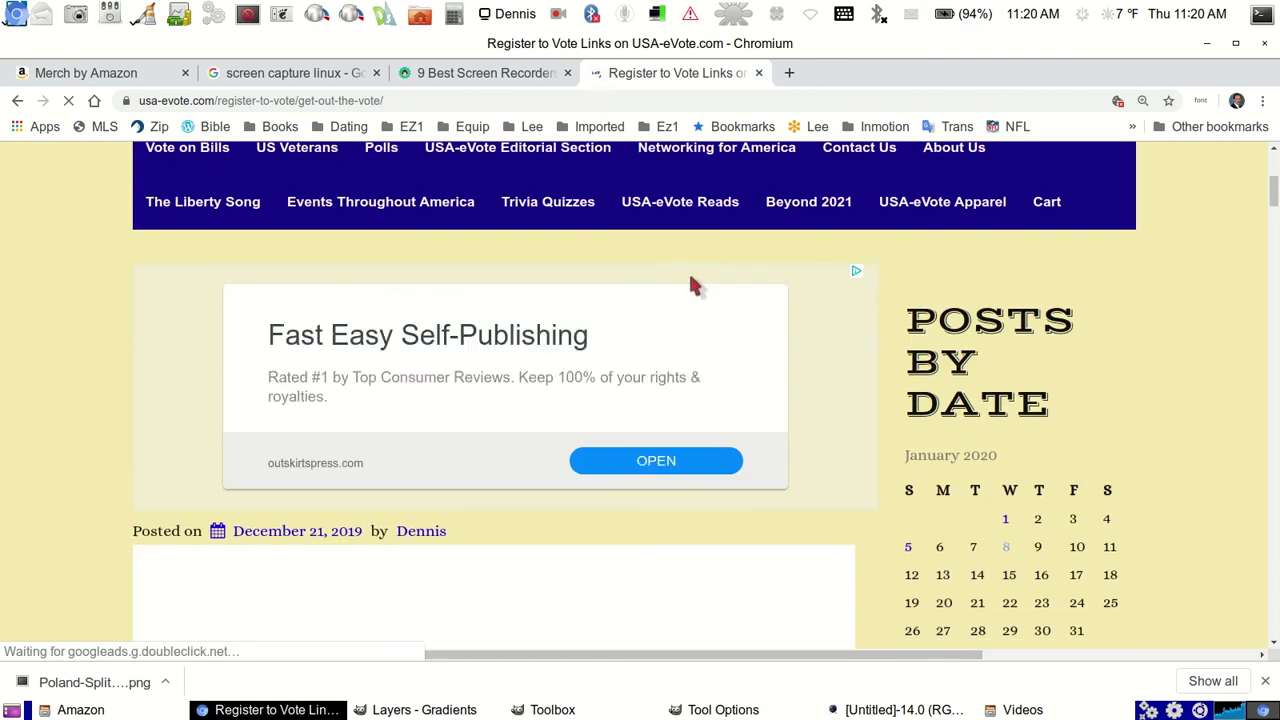
scroll(697, 287, "down", 5)
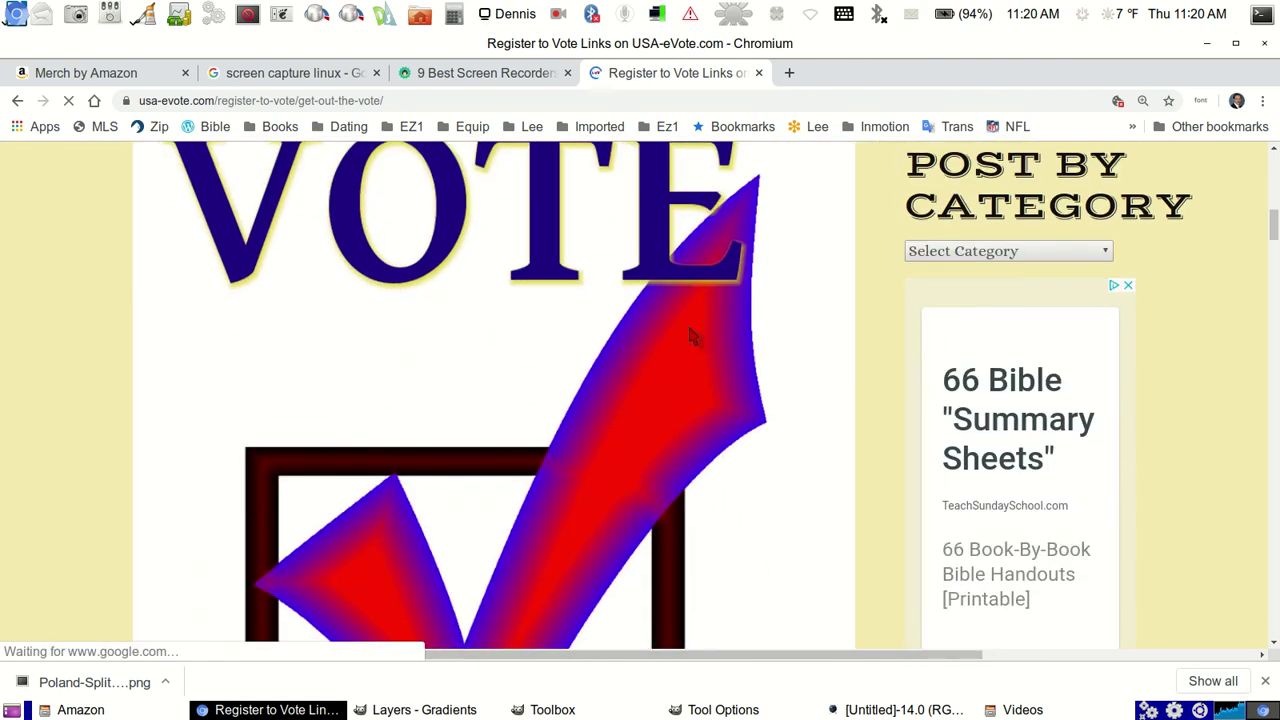
scroll(693, 335, "down", 8)
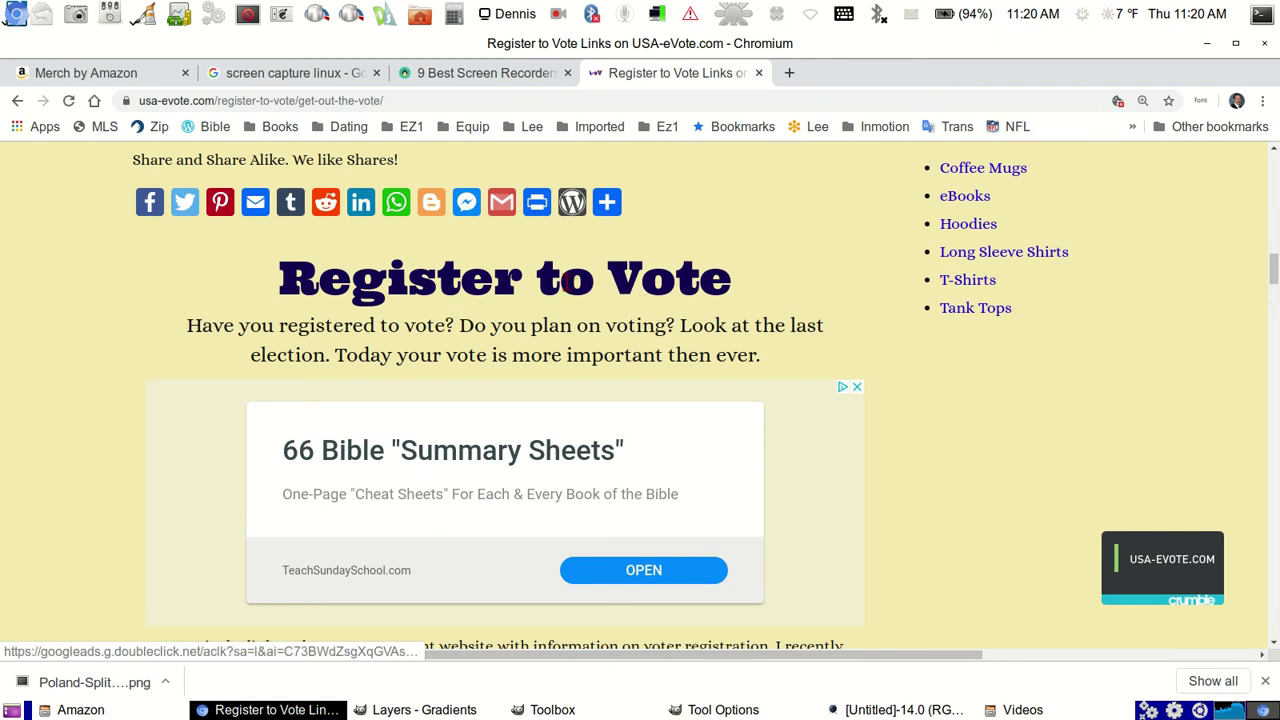
scroll(566, 282, "down", 4)
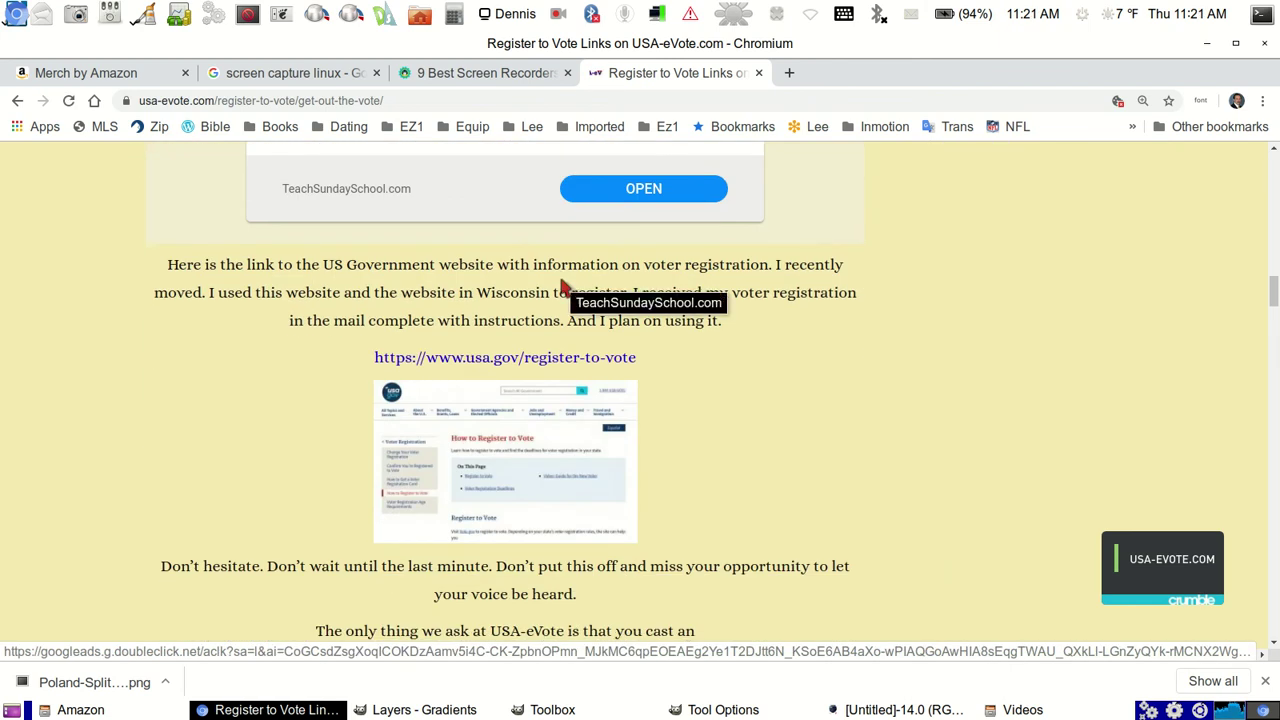
scroll(566, 288, "down", 1)
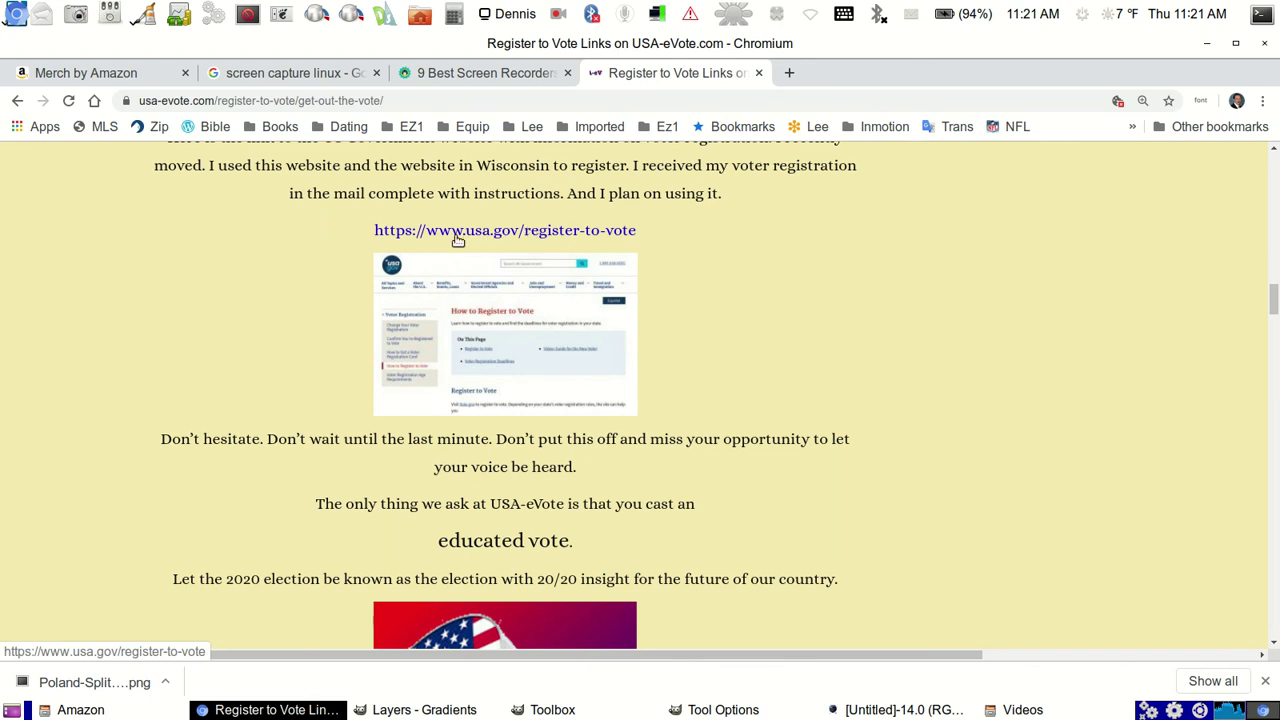
Step: Open the usa.gov/register-to-vote link and look over its registration options and the video guide for new voters
left_click(512, 233)
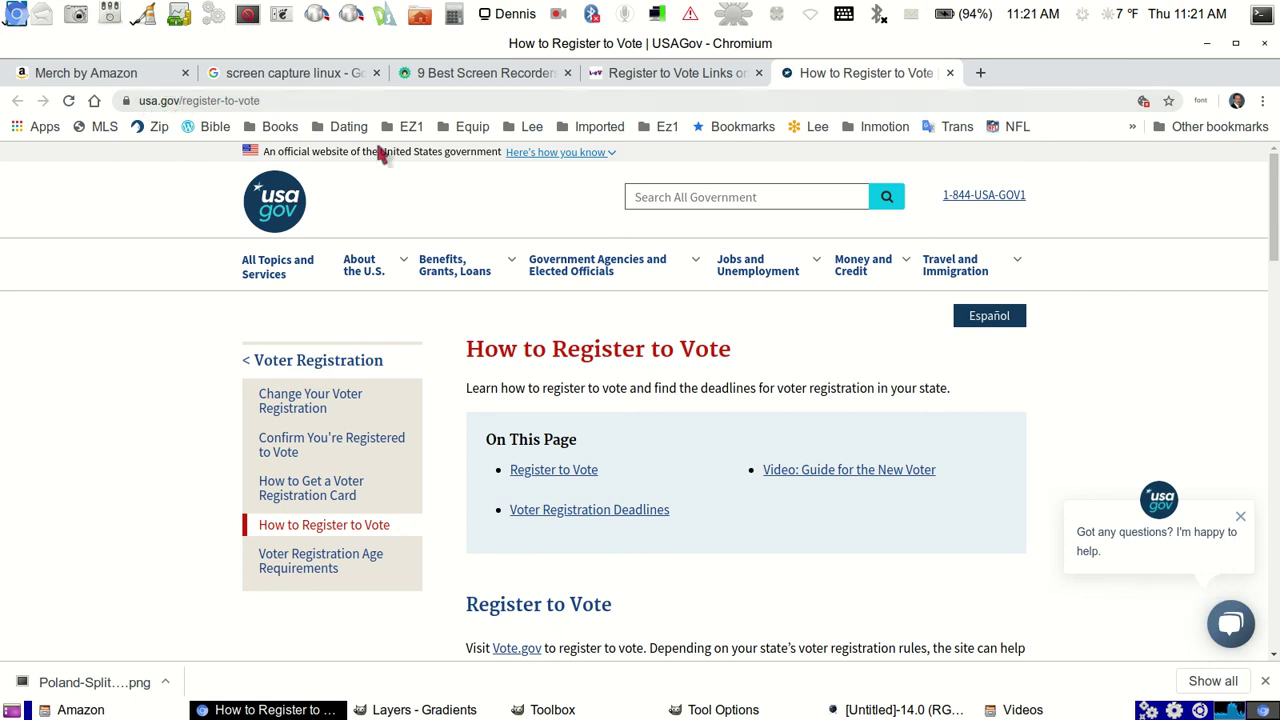
scroll(705, 467, "down", 1)
scroll(705, 467, "down", 5)
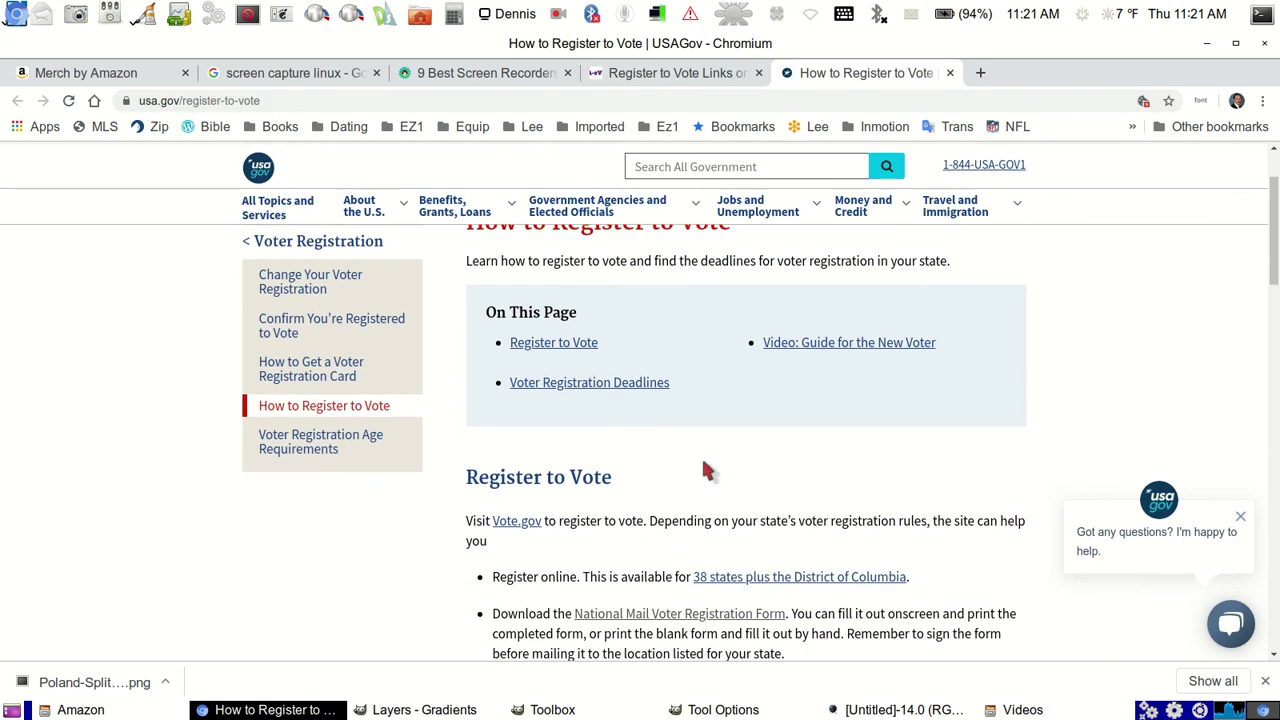
scroll(705, 467, "down", 5)
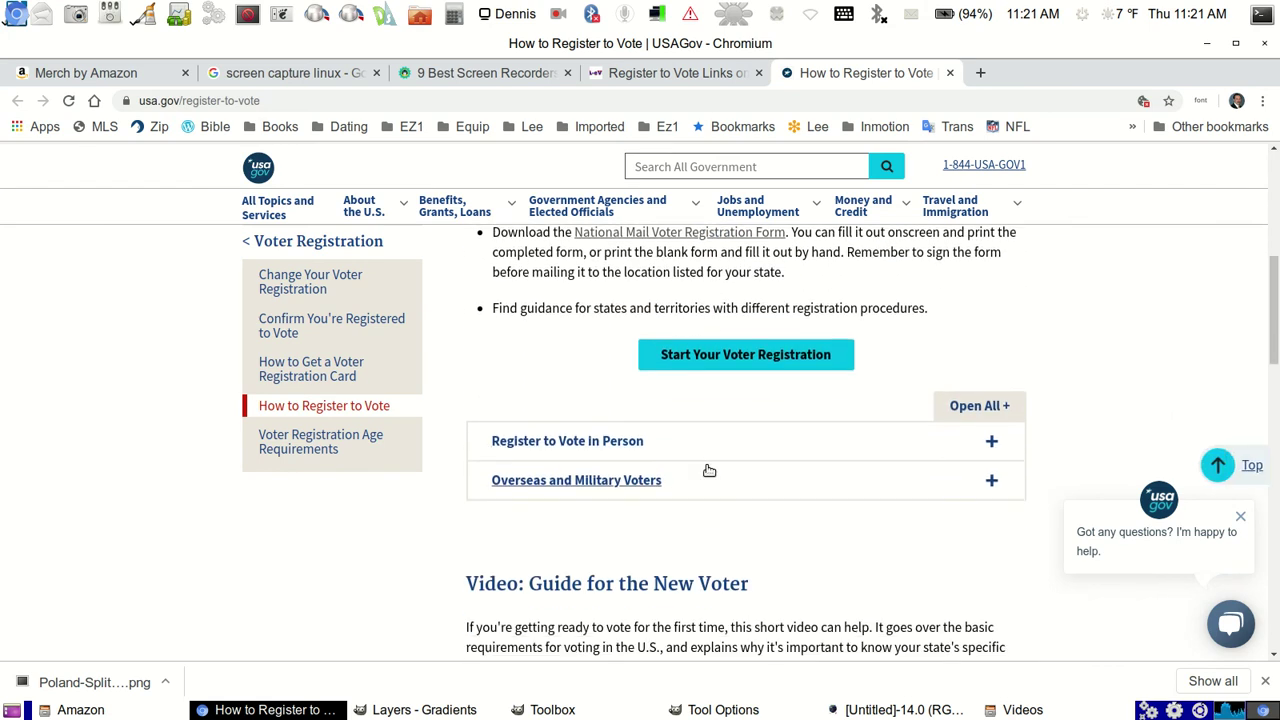
scroll(728, 465, "up", 10)
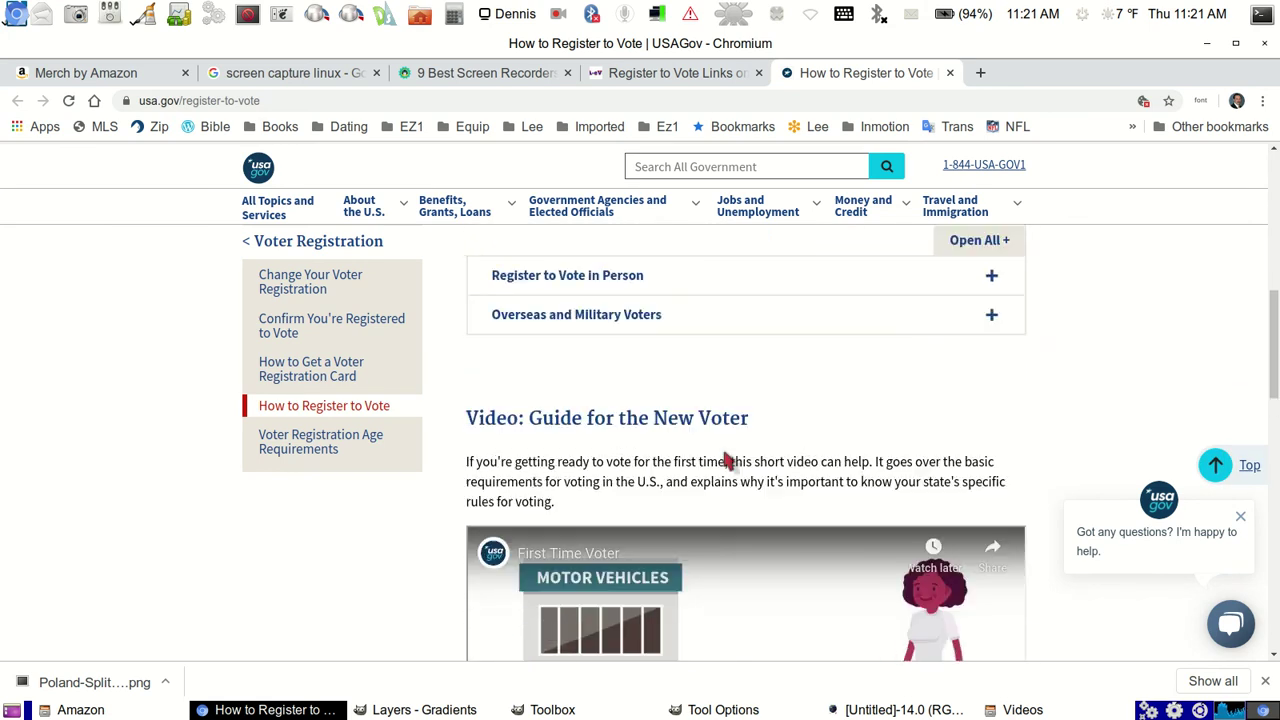
scroll(726, 444, "up", 3)
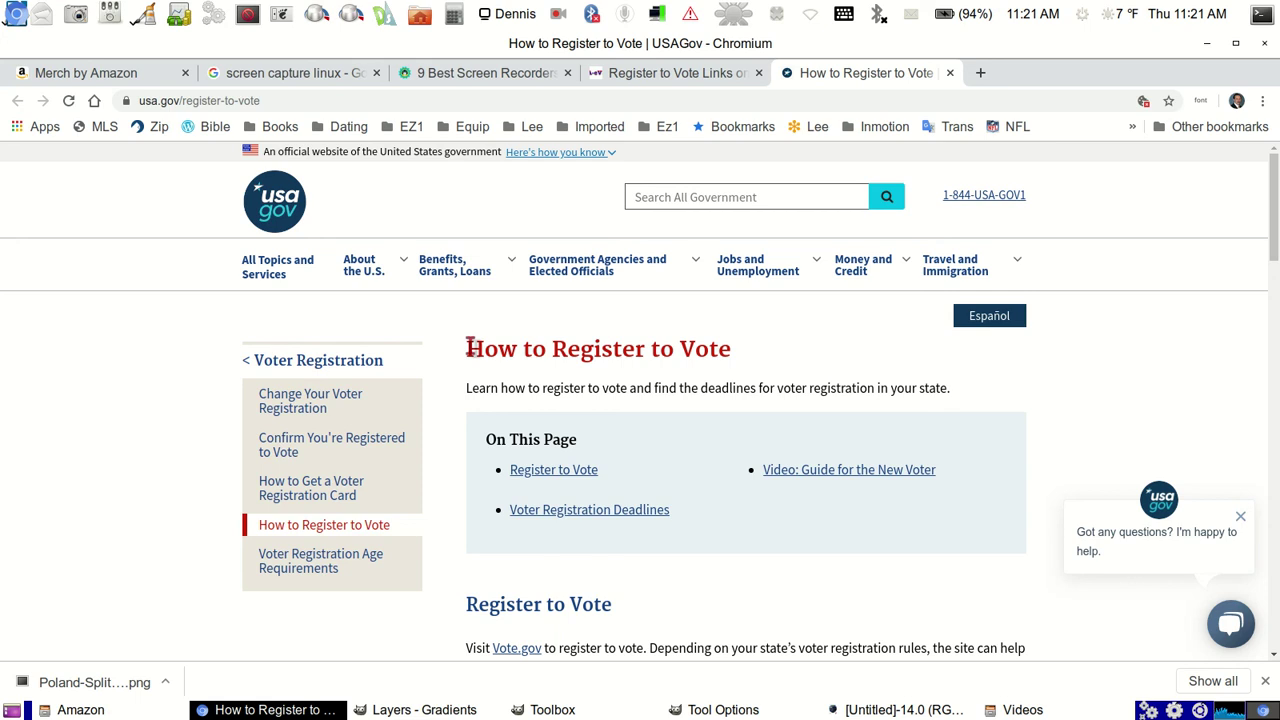
Step: Return to the USA-eVote Register to Vote page and go from there to the site's home page
left_click(632, 78)
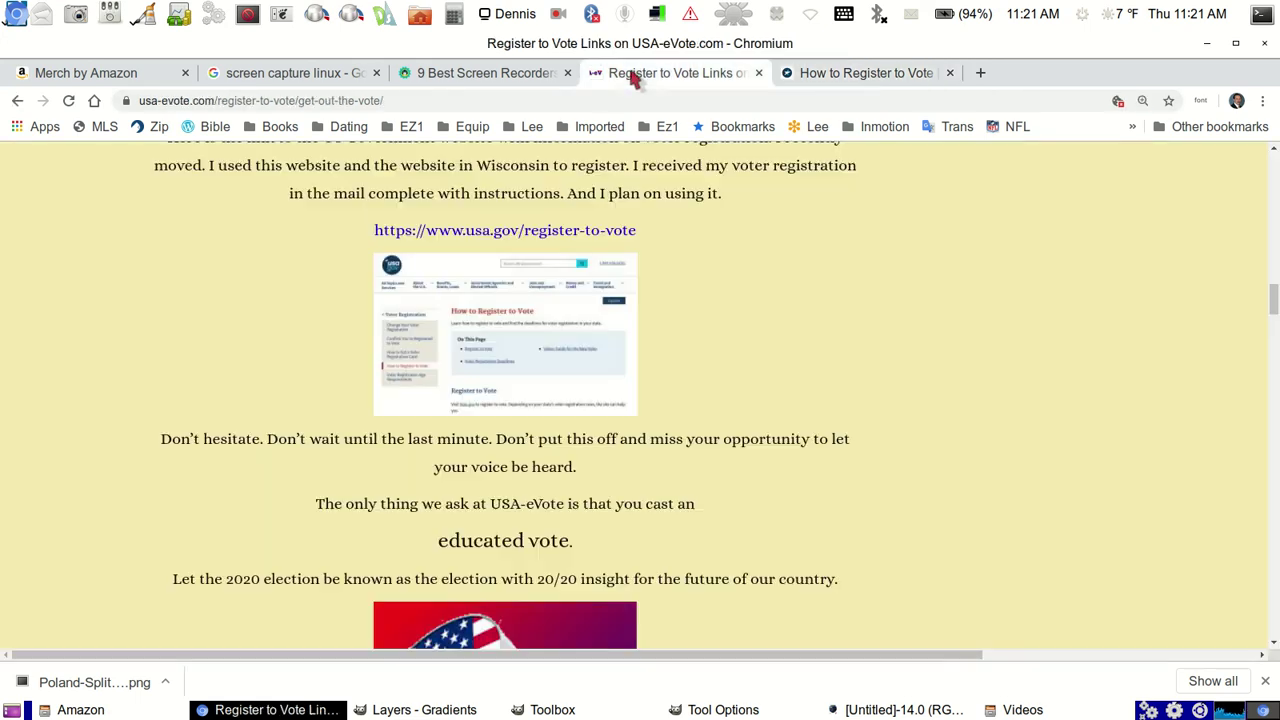
scroll(715, 300, "up", 6)
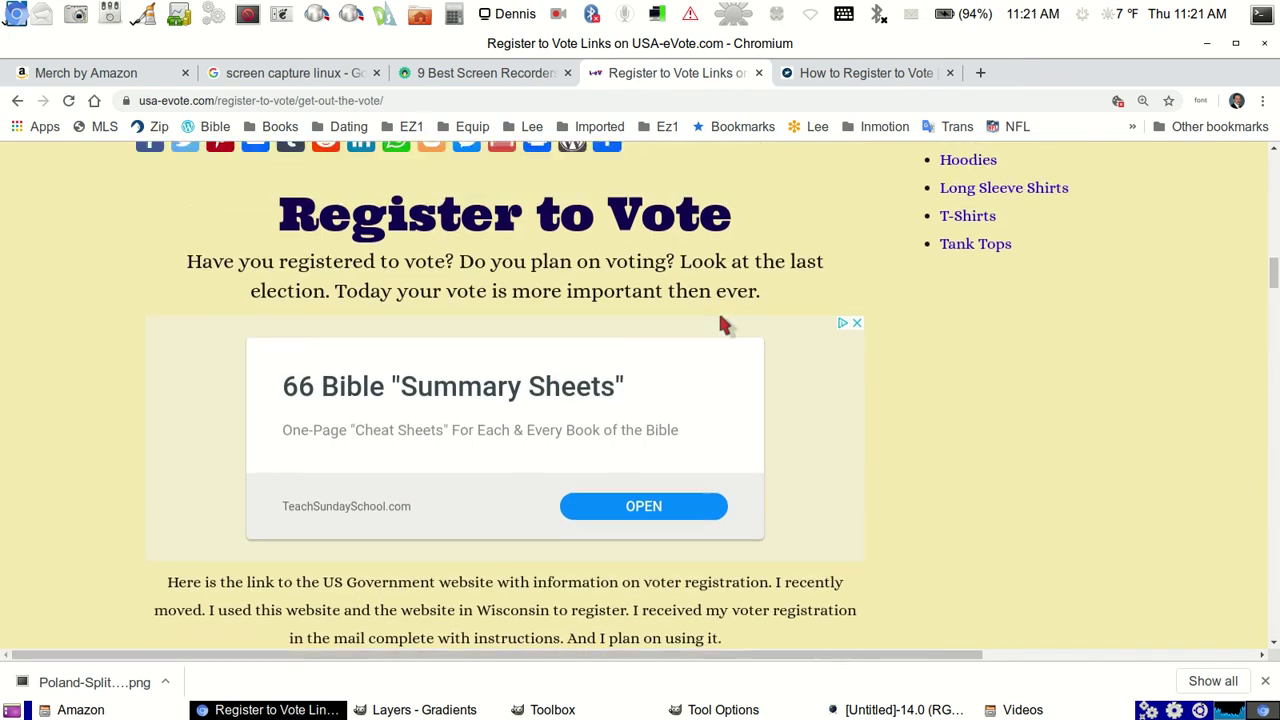
scroll(722, 325, "up", 5)
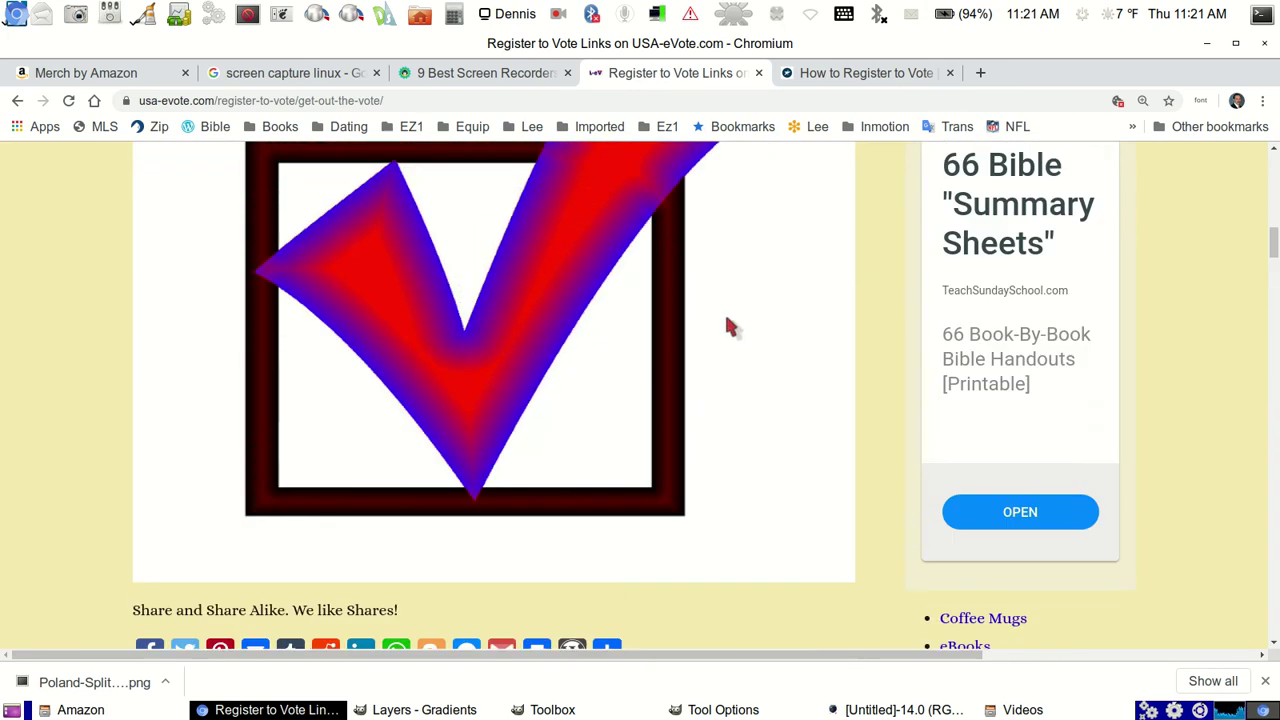
scroll(725, 320, "up", 8)
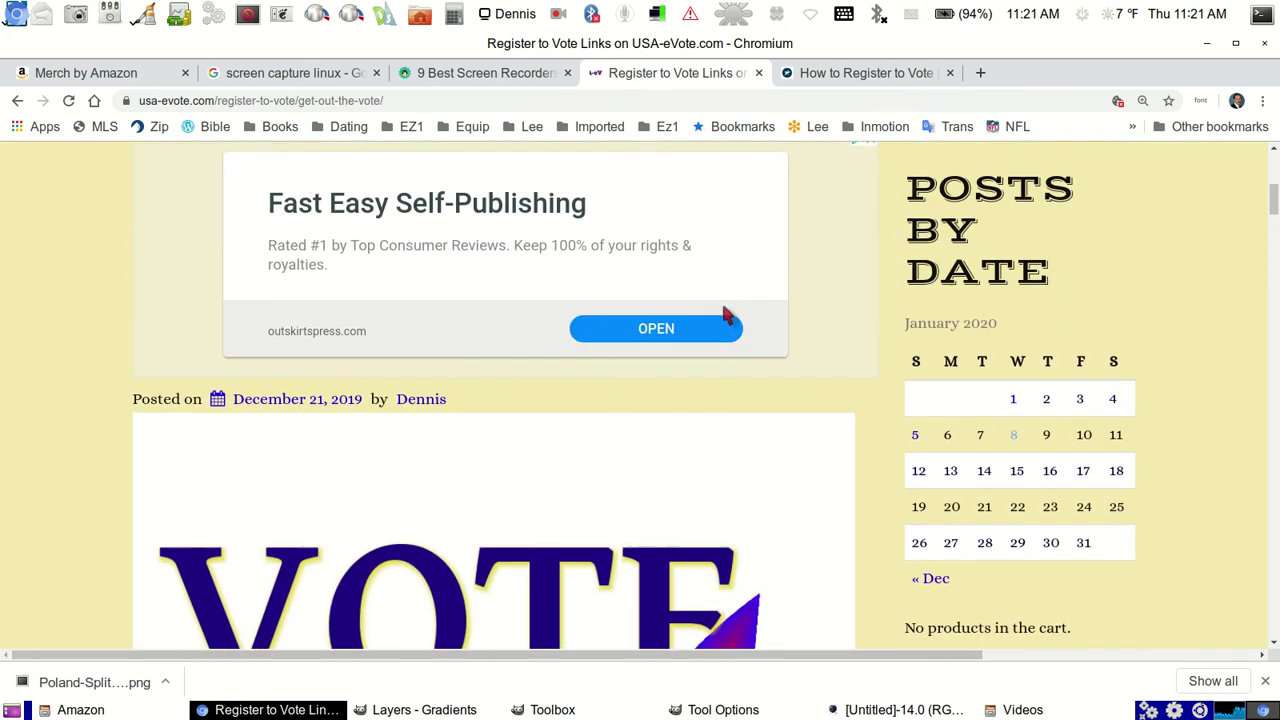
scroll(722, 316, "up", 5)
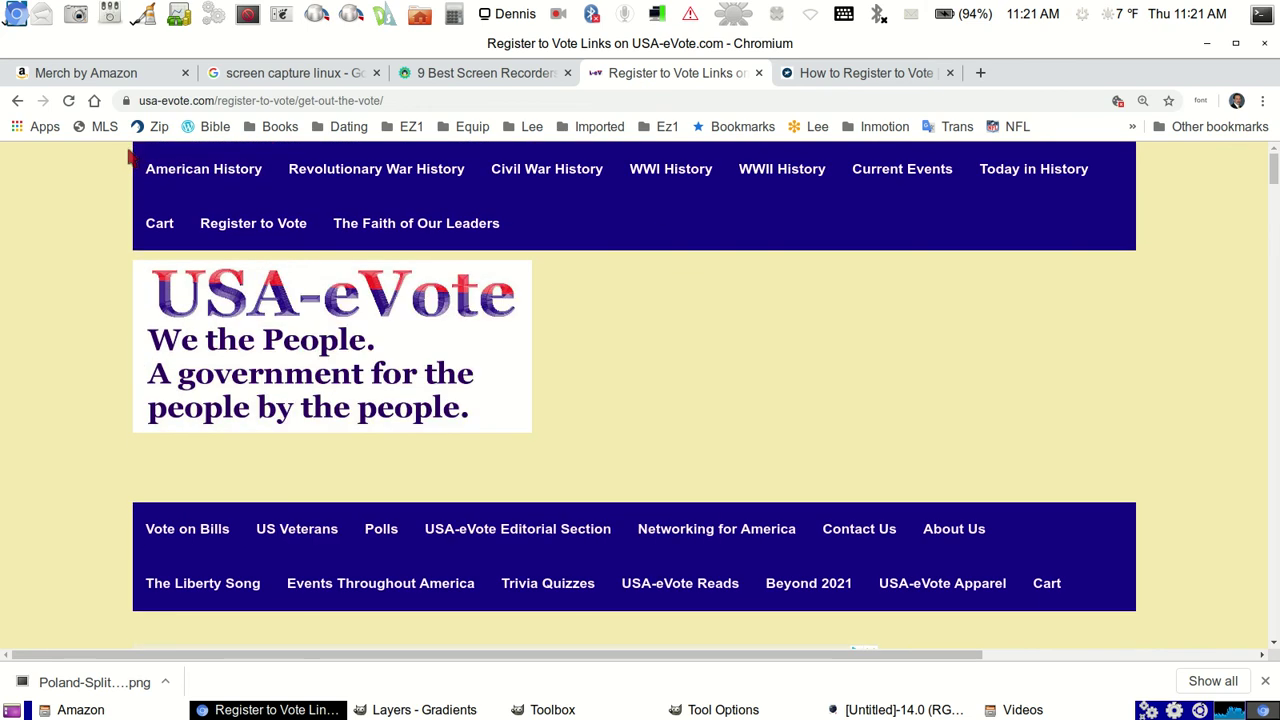
left_click(258, 303)
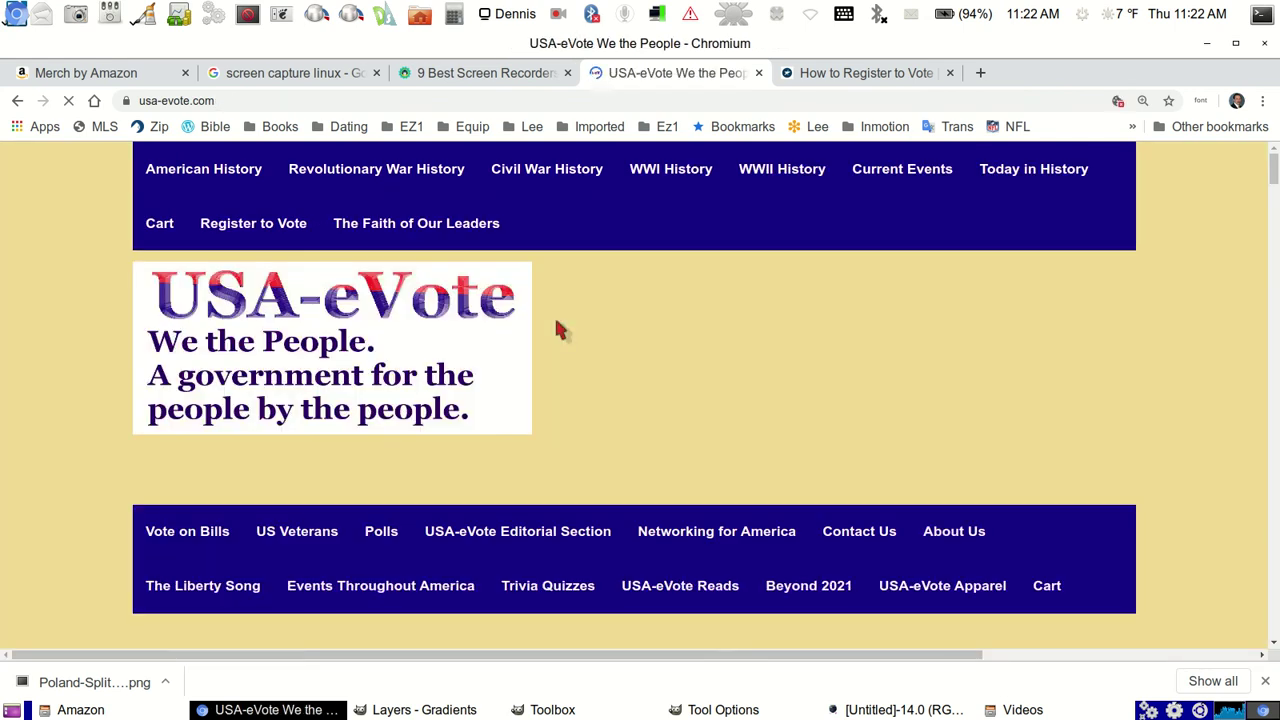
Step: Look through the home page past the share links and image slideshow to the introduction about the forefathers
scroll(651, 306, "down", 3)
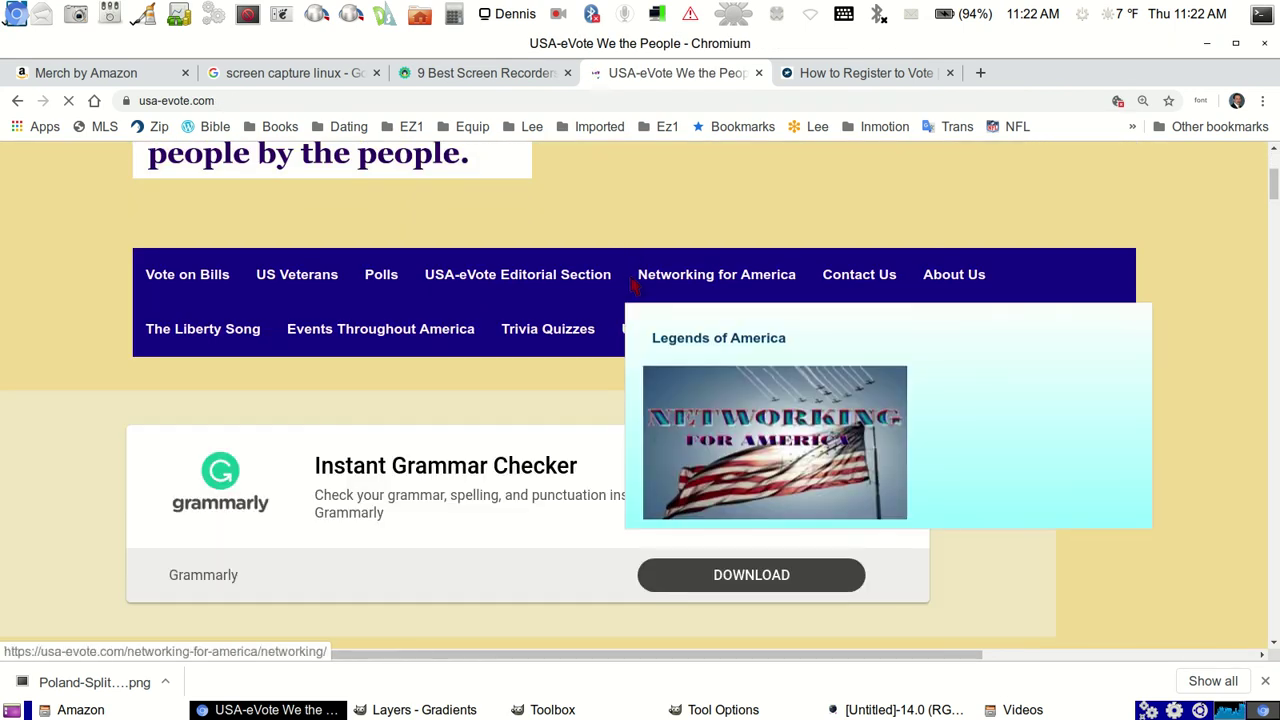
mouse_move(632, 286)
scroll(591, 303, "down", 6)
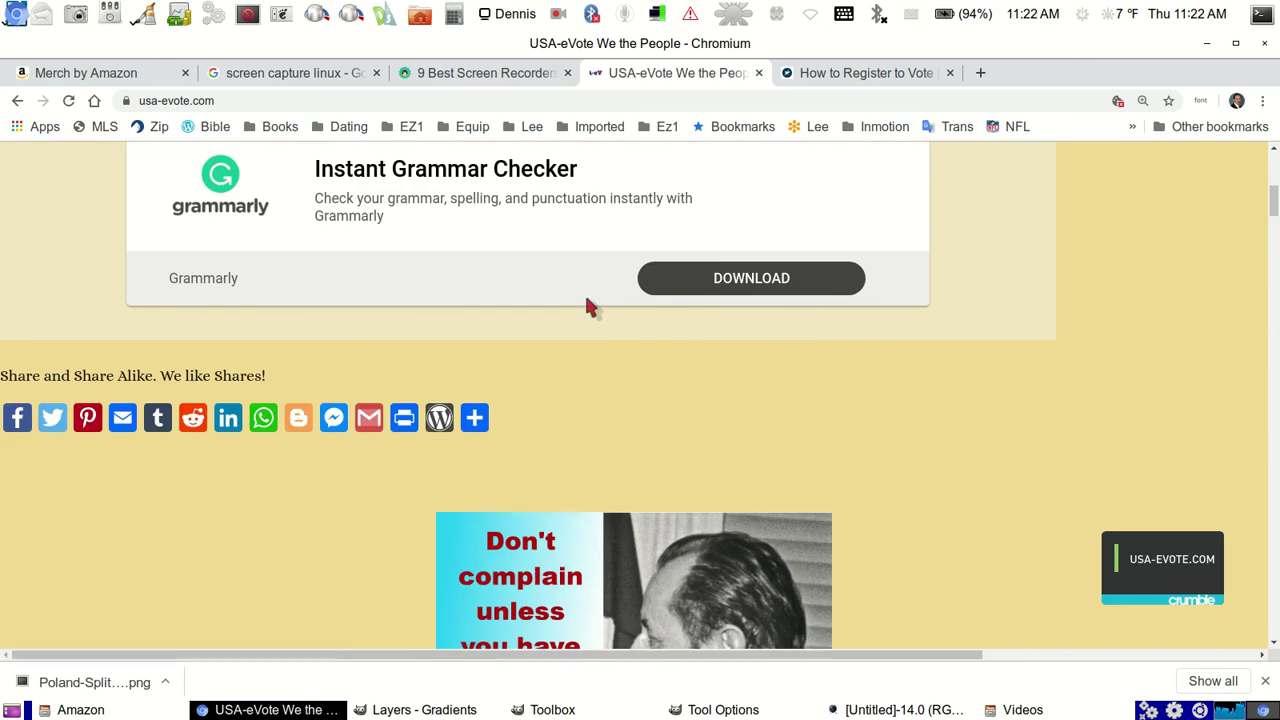
scroll(590, 308, "down", 6)
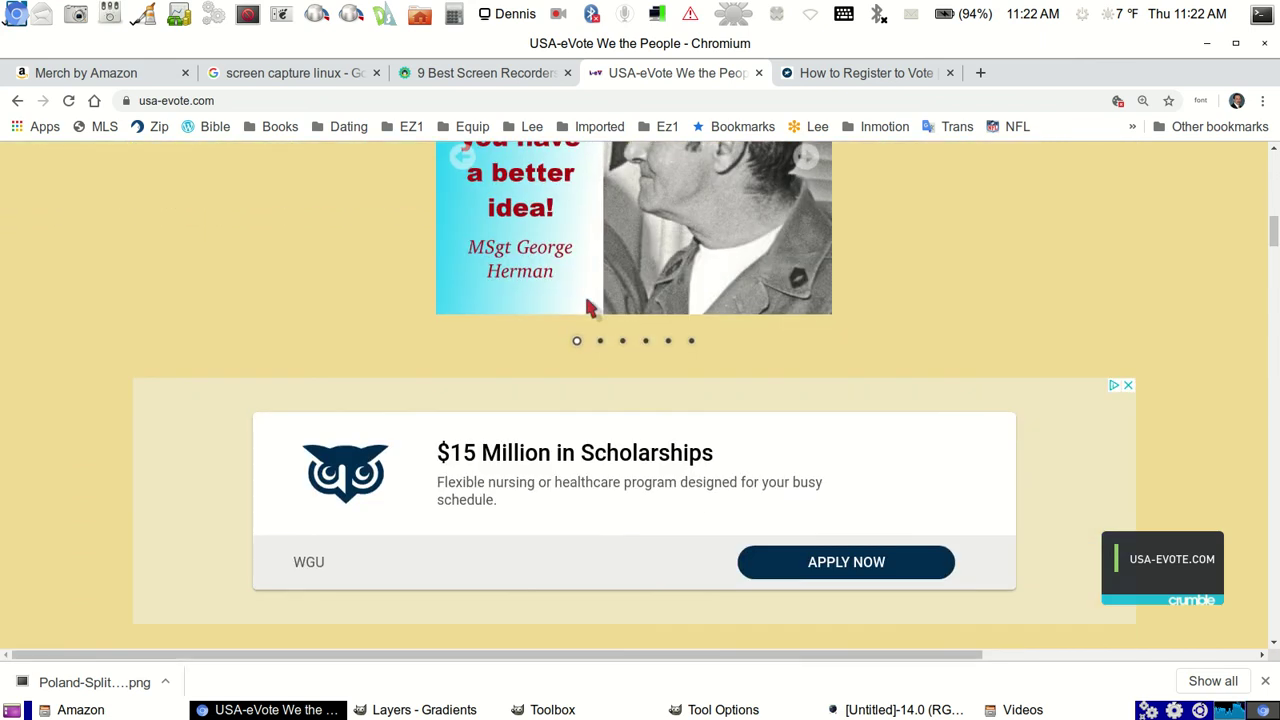
scroll(587, 310, "down", 4)
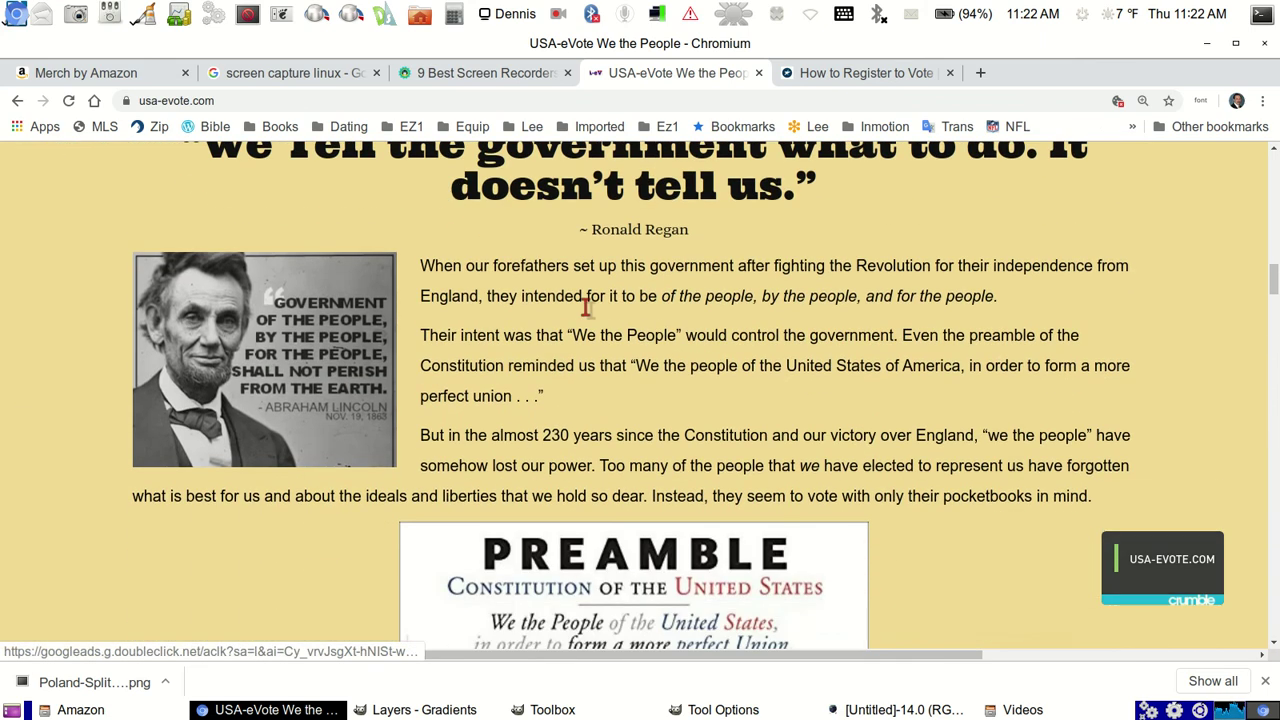
Step: Read the "We the People" introduction beside the Abraham Lincoln quote, down to the Preamble of the Constitution image
scroll(587, 313, "down", 1)
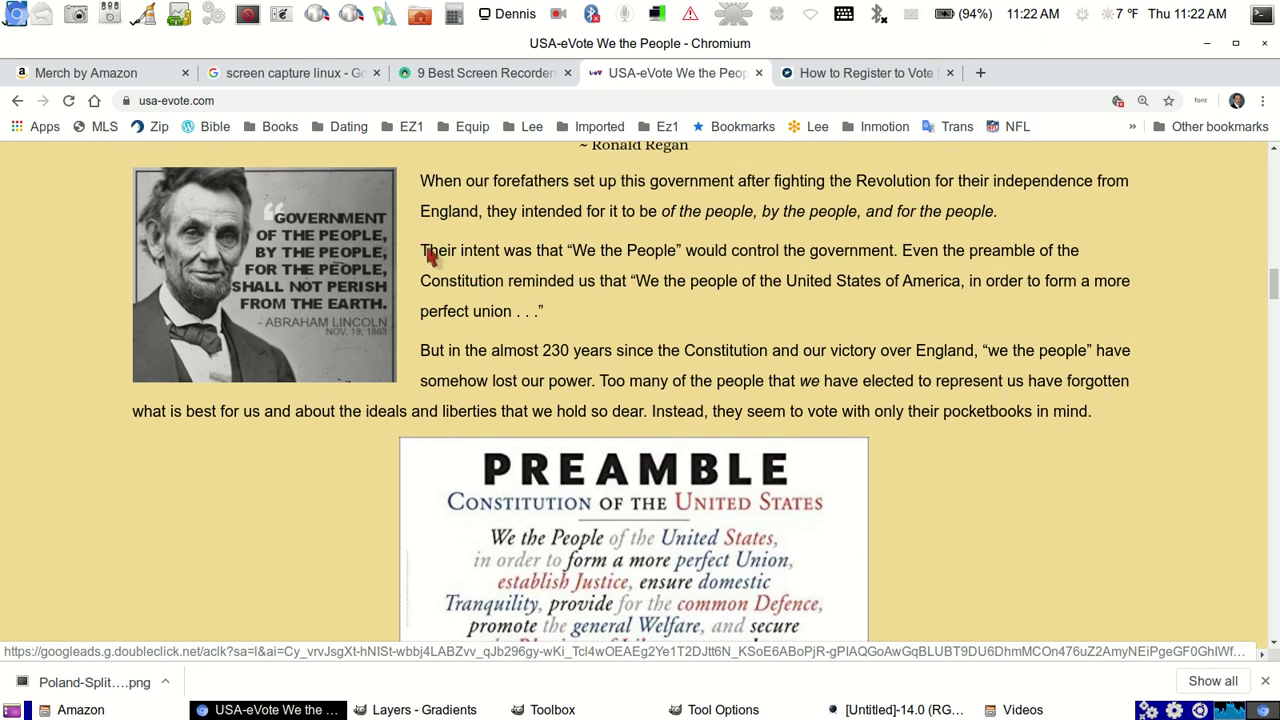
scroll(380, 245, "up", 1)
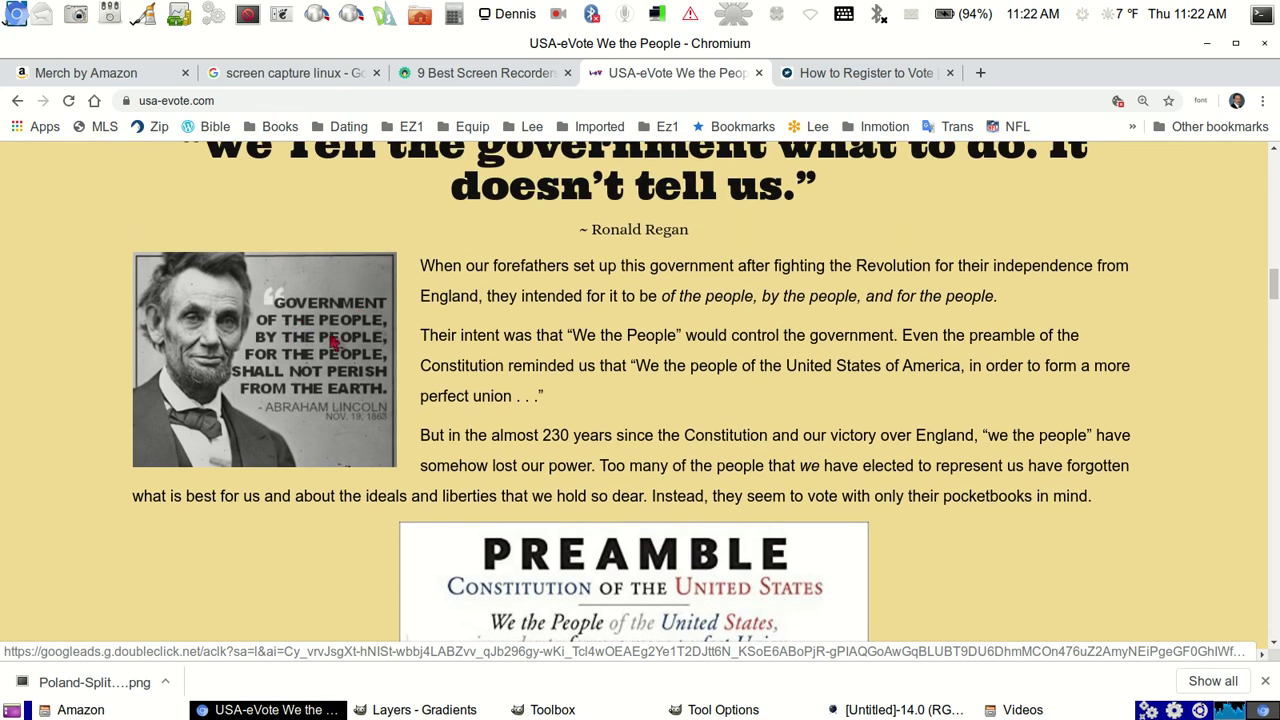
scroll(310, 357, "down", 1)
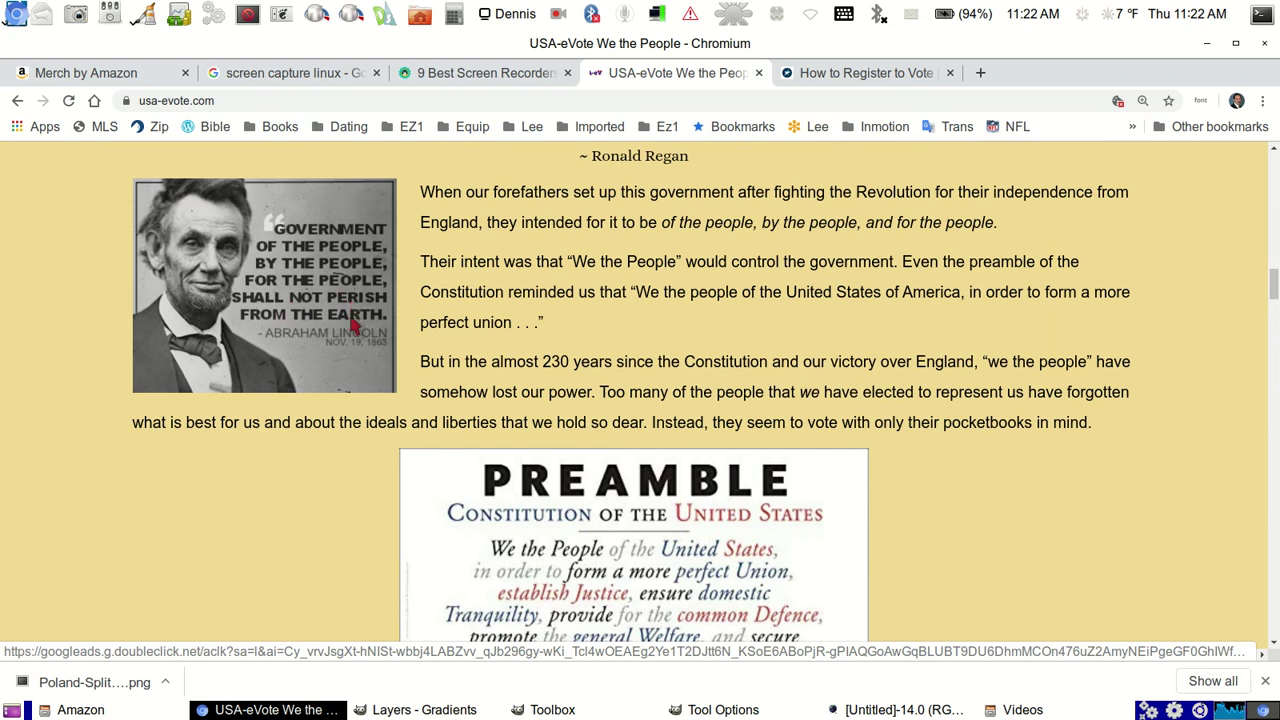
scroll(420, 312, "down", 1)
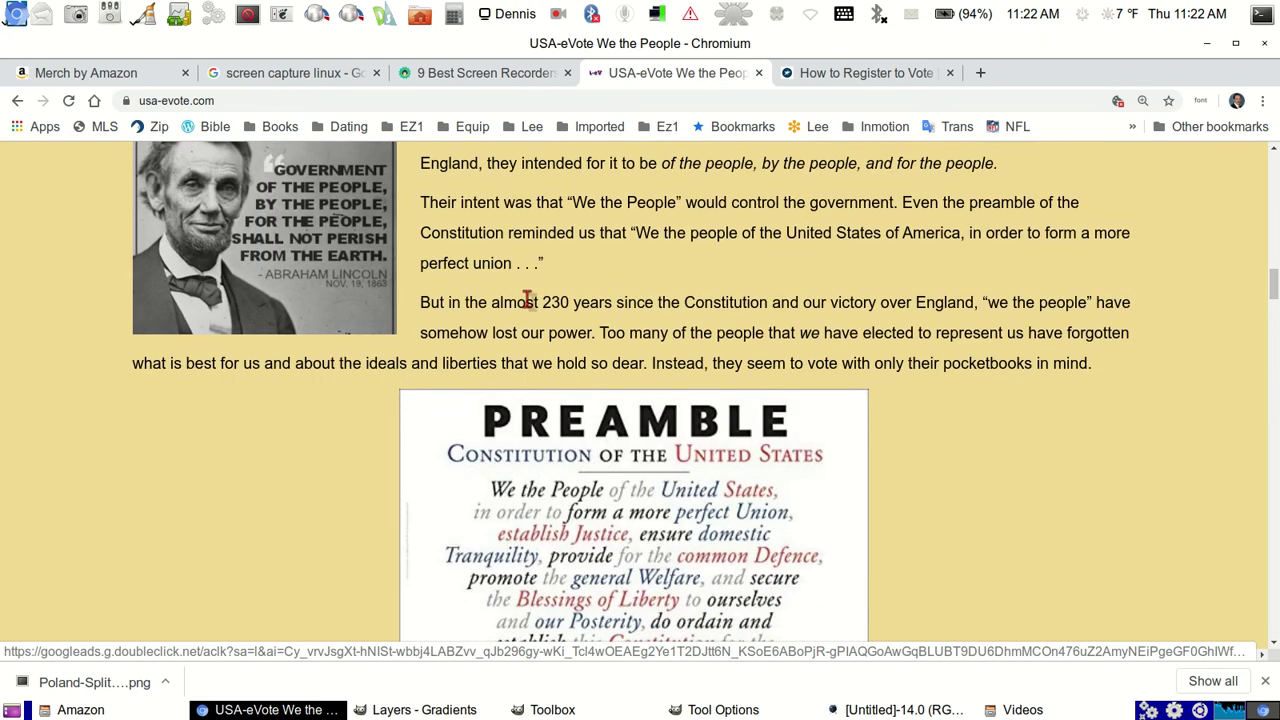
scroll(533, 292, "down", 1)
scroll(533, 275, "down", 4)
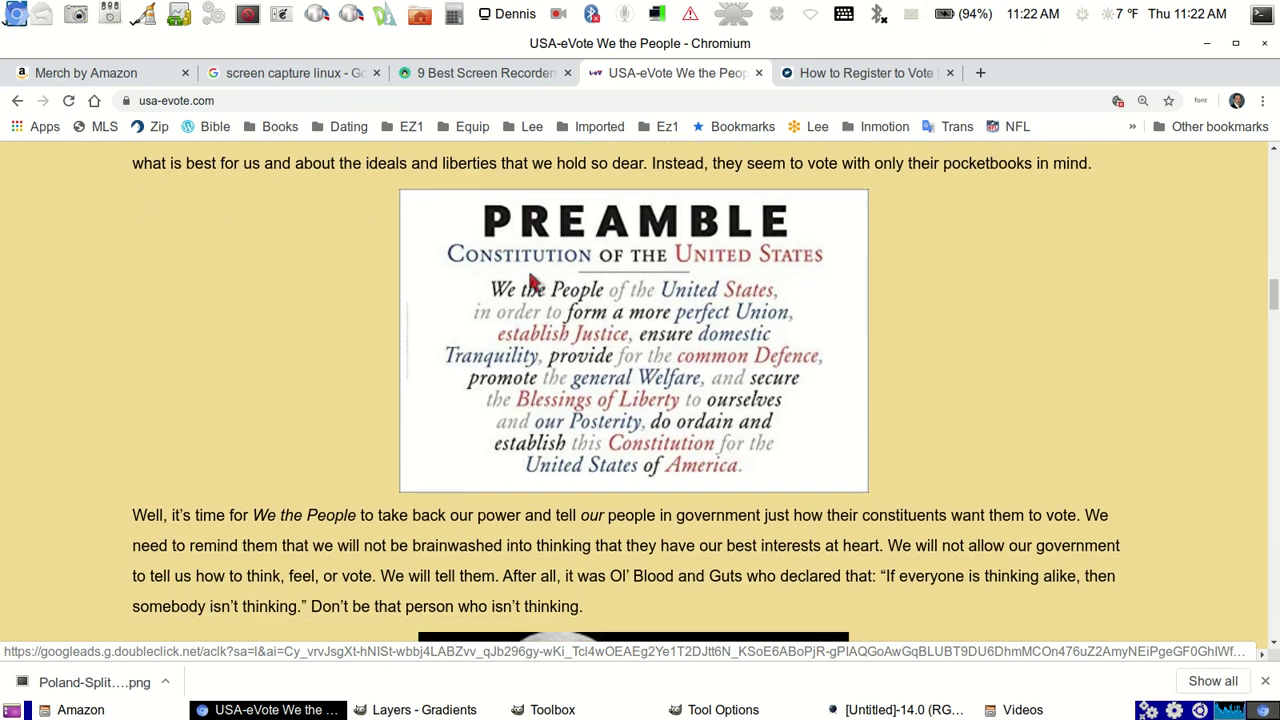
Step: Read the home page passages around the George Patton quote, including the paragraph citing Presidents Kennedy and Roosevelt
scroll(528, 282, "down", 1)
scroll(560, 292, "down", 2)
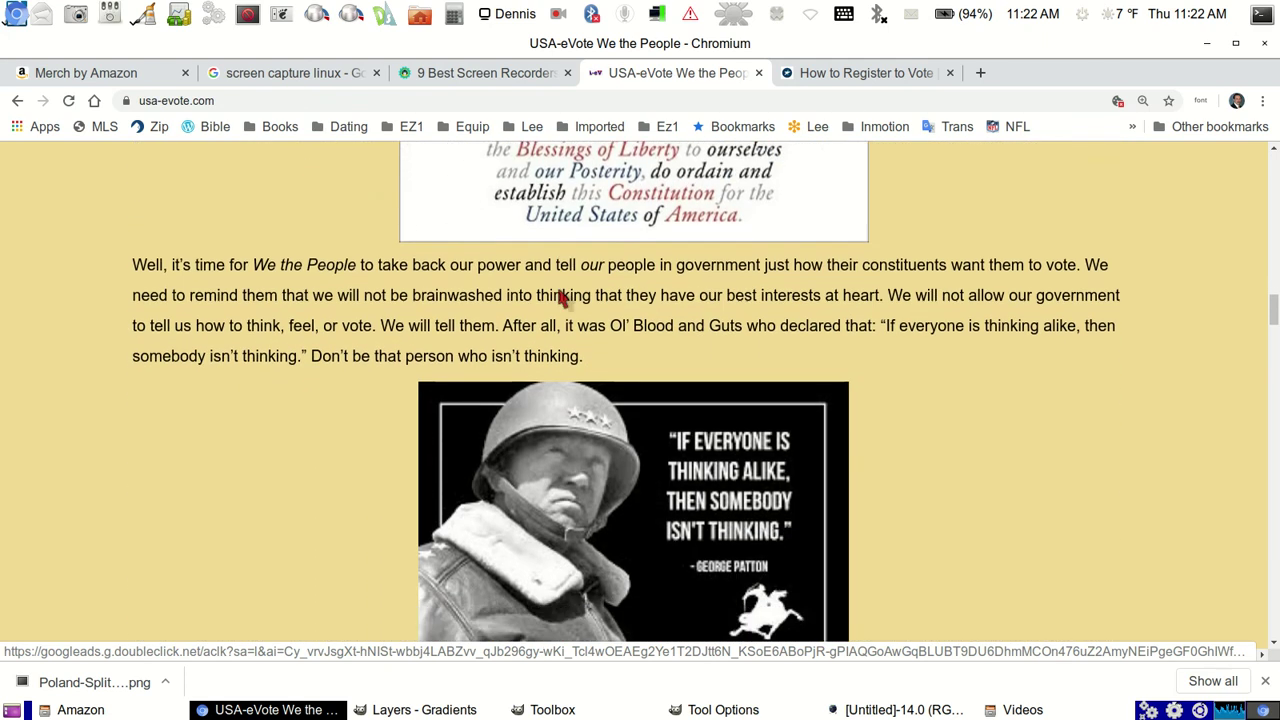
scroll(585, 325, "down", 4)
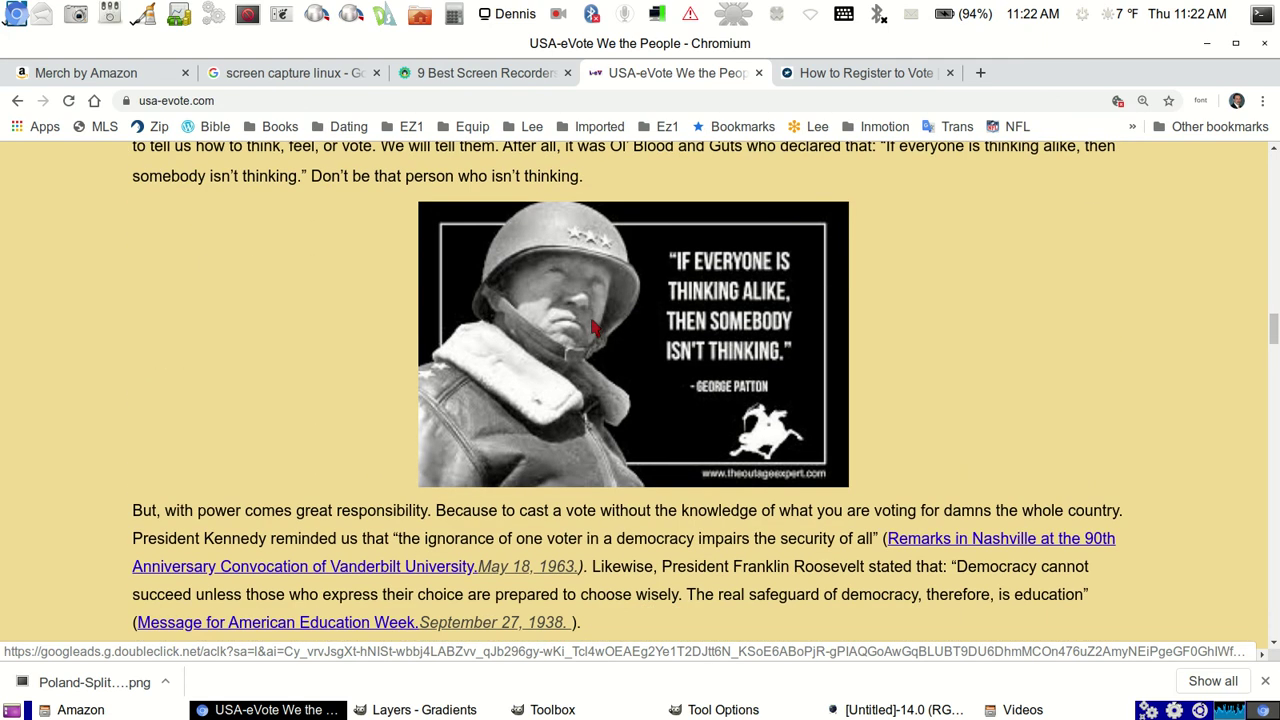
scroll(670, 296, "down", 1)
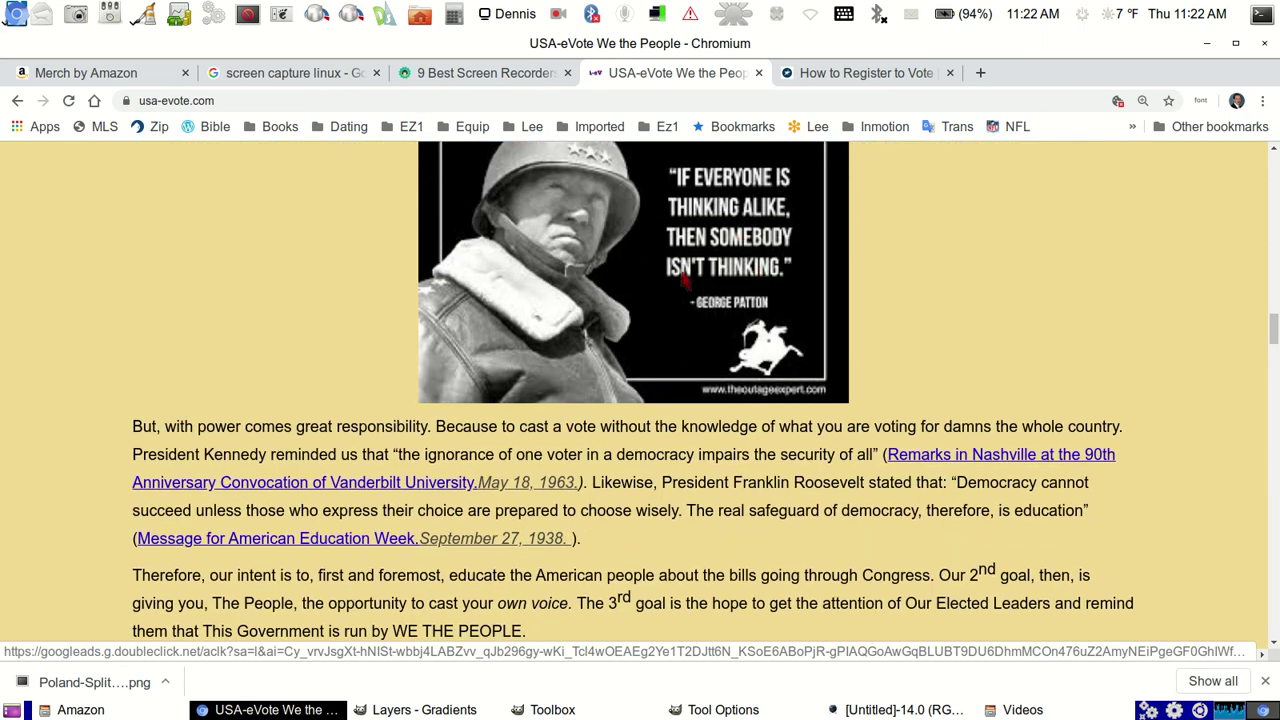
scroll(685, 281, "up", 1)
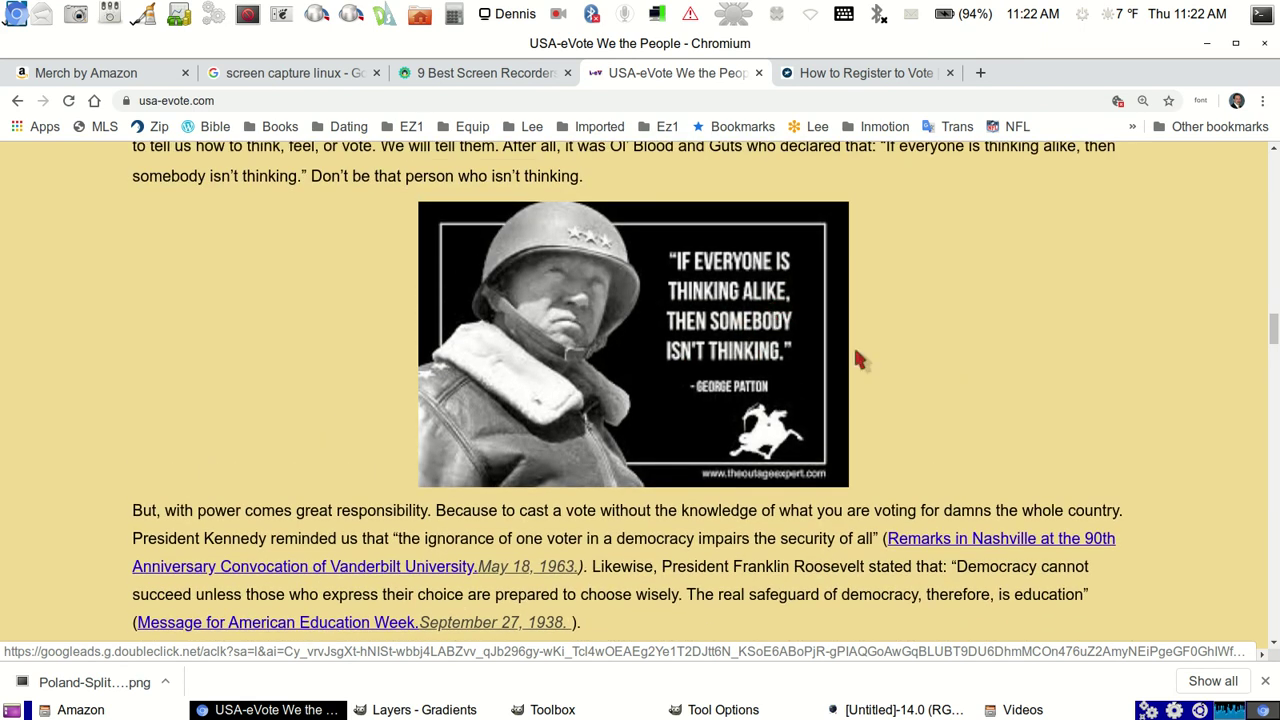
scroll(857, 359, "down", 1)
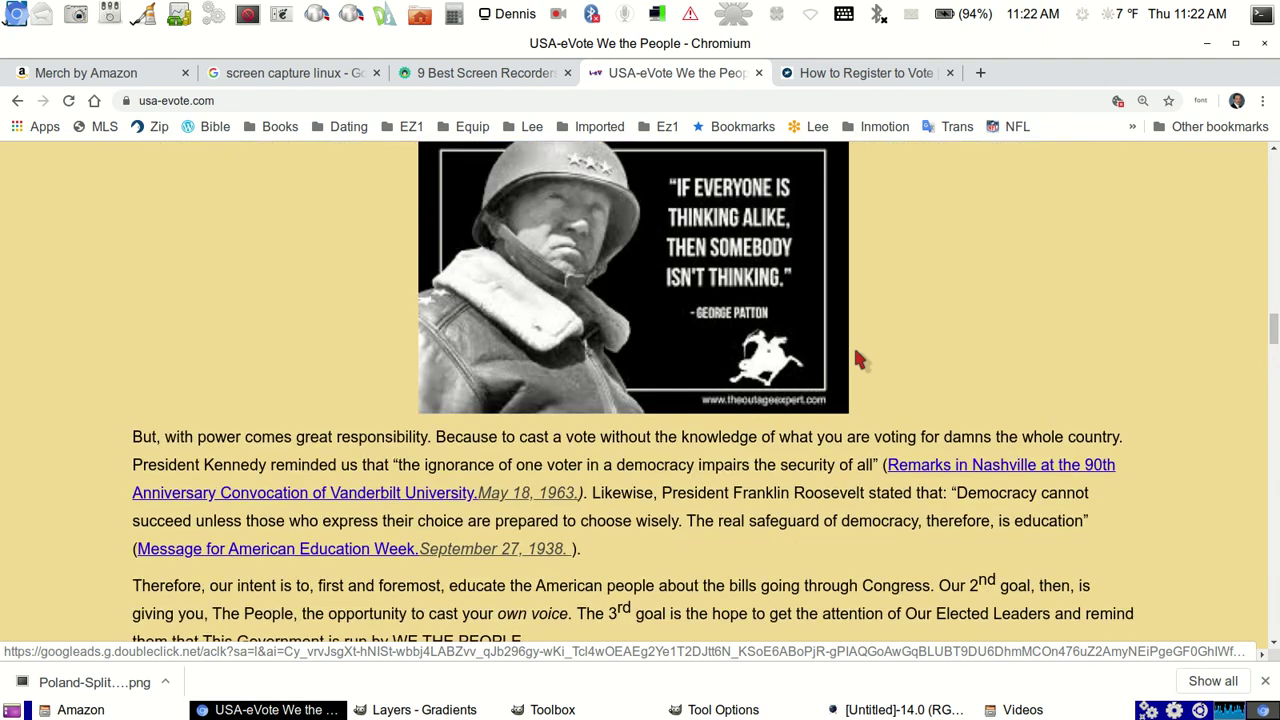
Step: Read the home page's statement of the site's goals, down to the "Keep in Mind" section
scroll(876, 338, "down", 1)
scroll(876, 338, "down", 4)
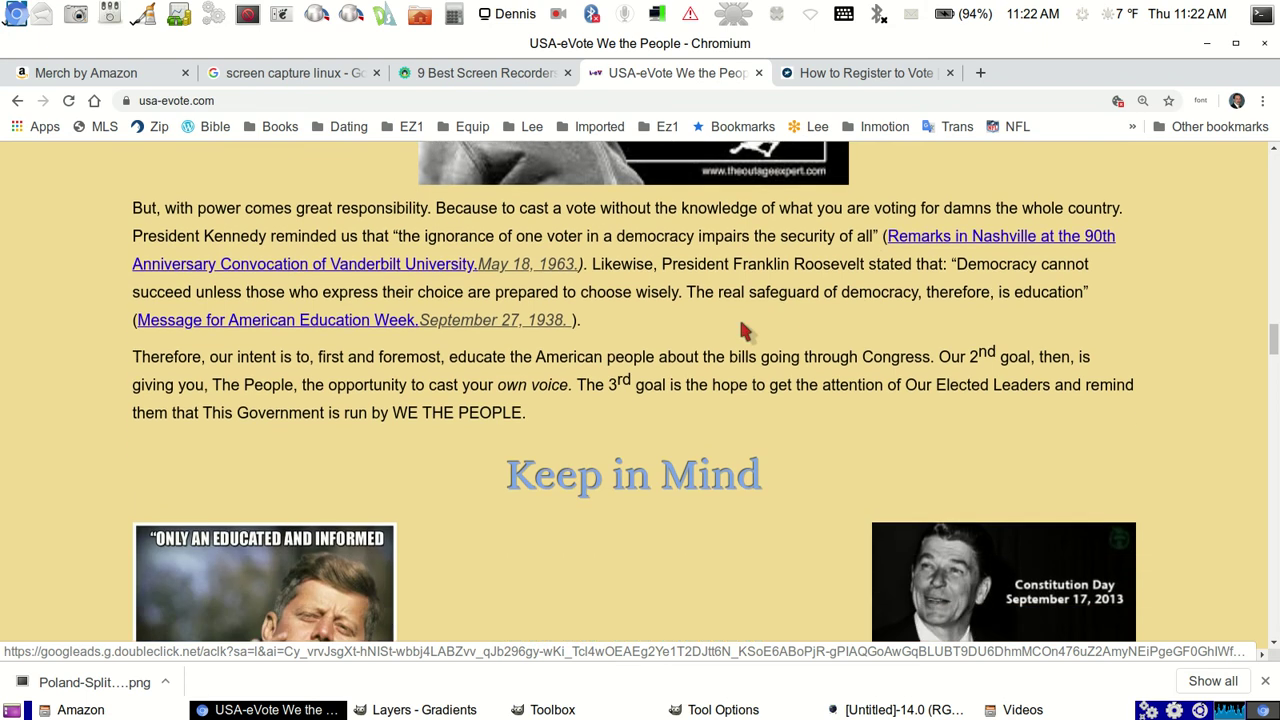
scroll(744, 322, "down", 1)
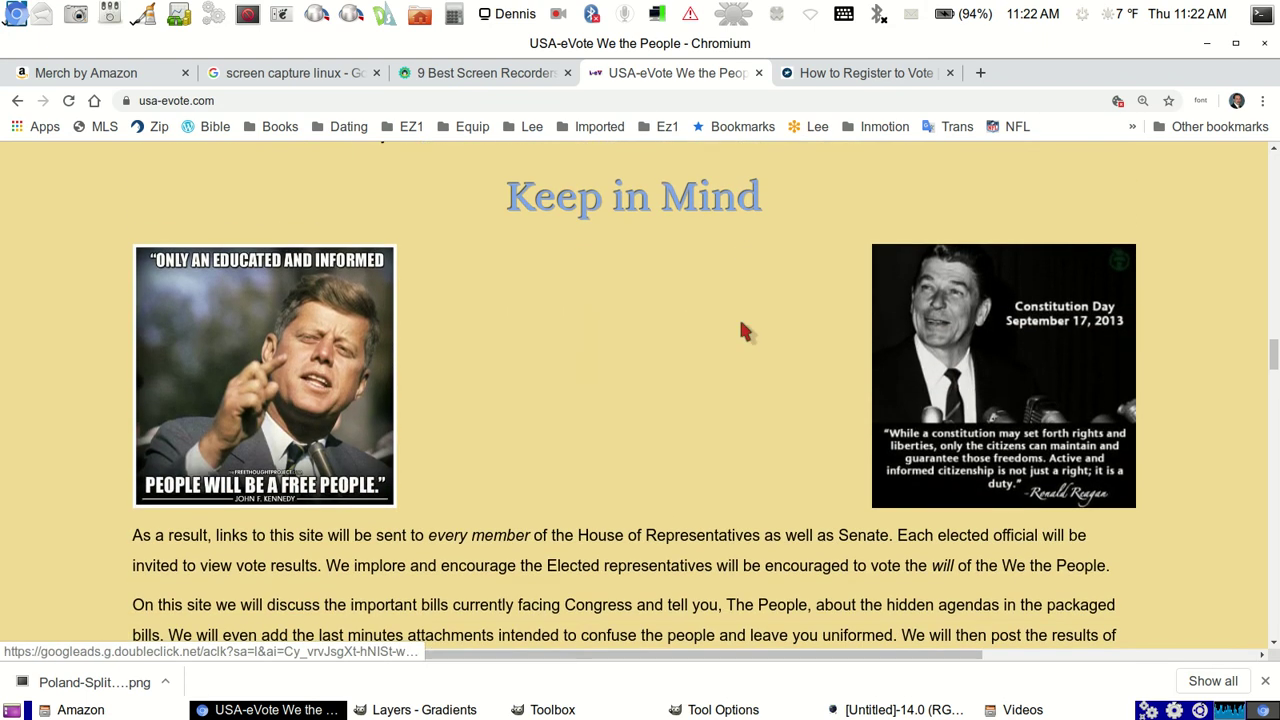
scroll(650, 335, "up", 3)
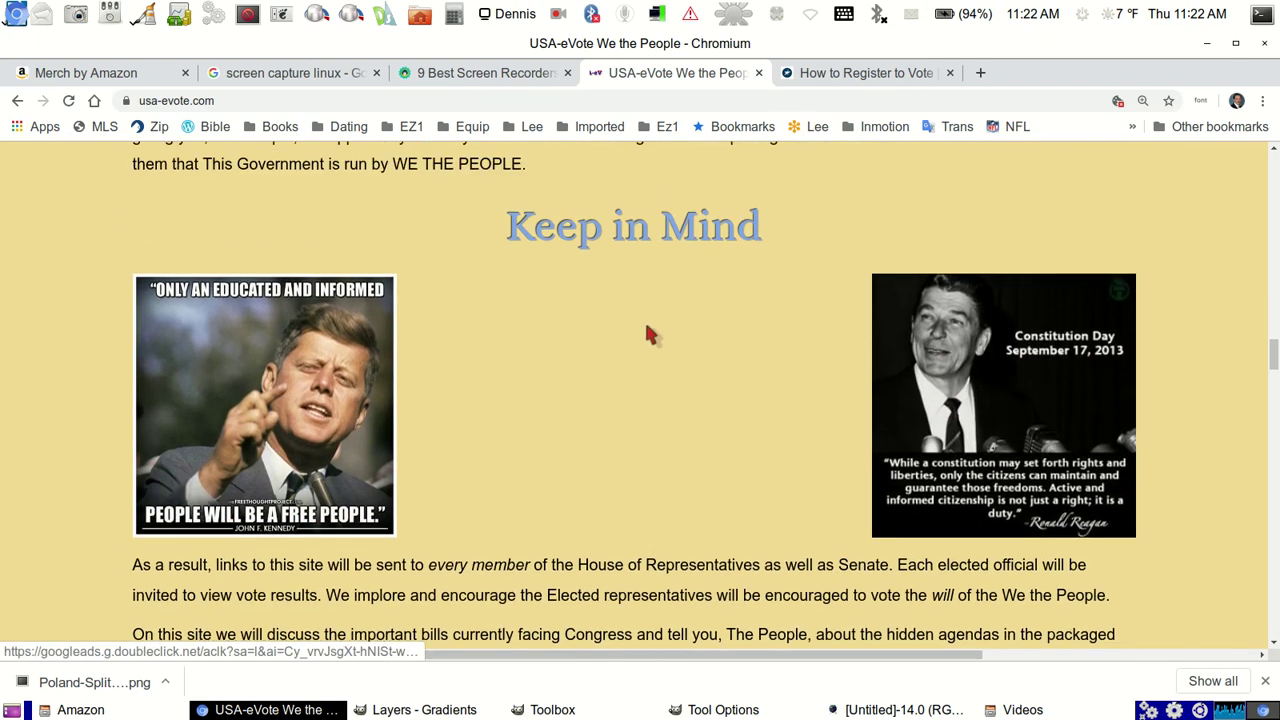
scroll(631, 372, "down", 2)
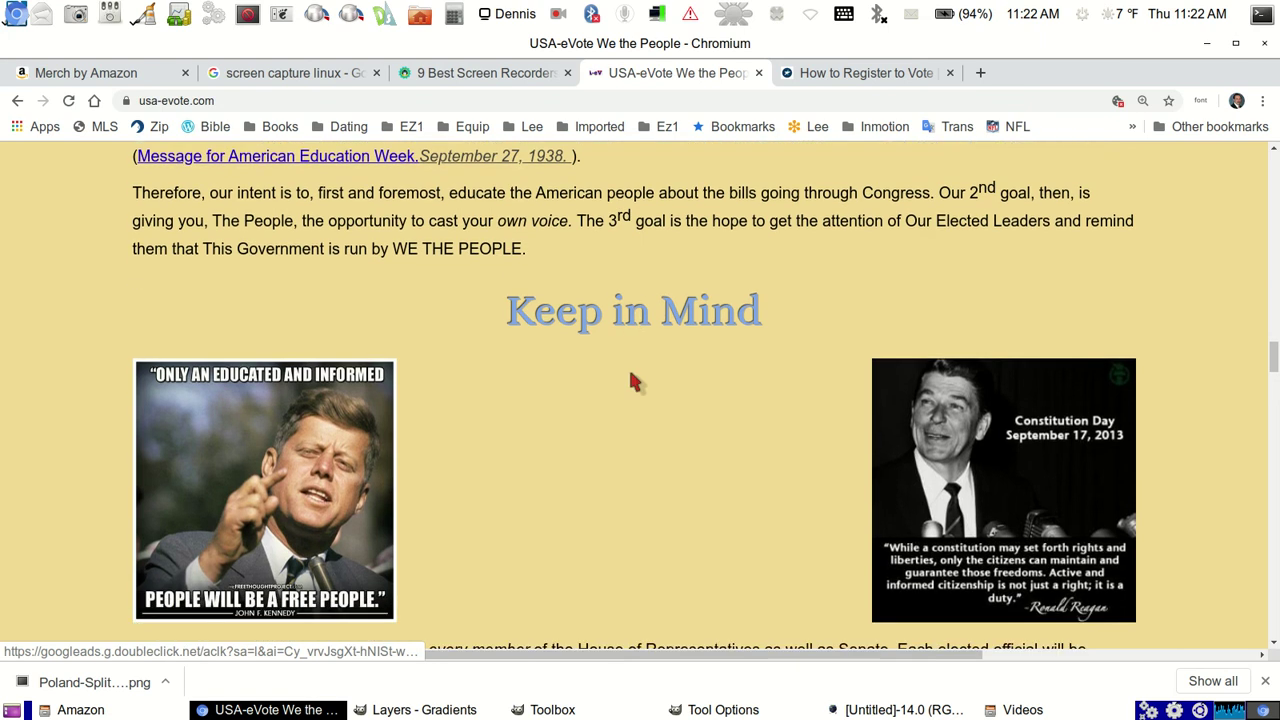
scroll(629, 374, "down", 1)
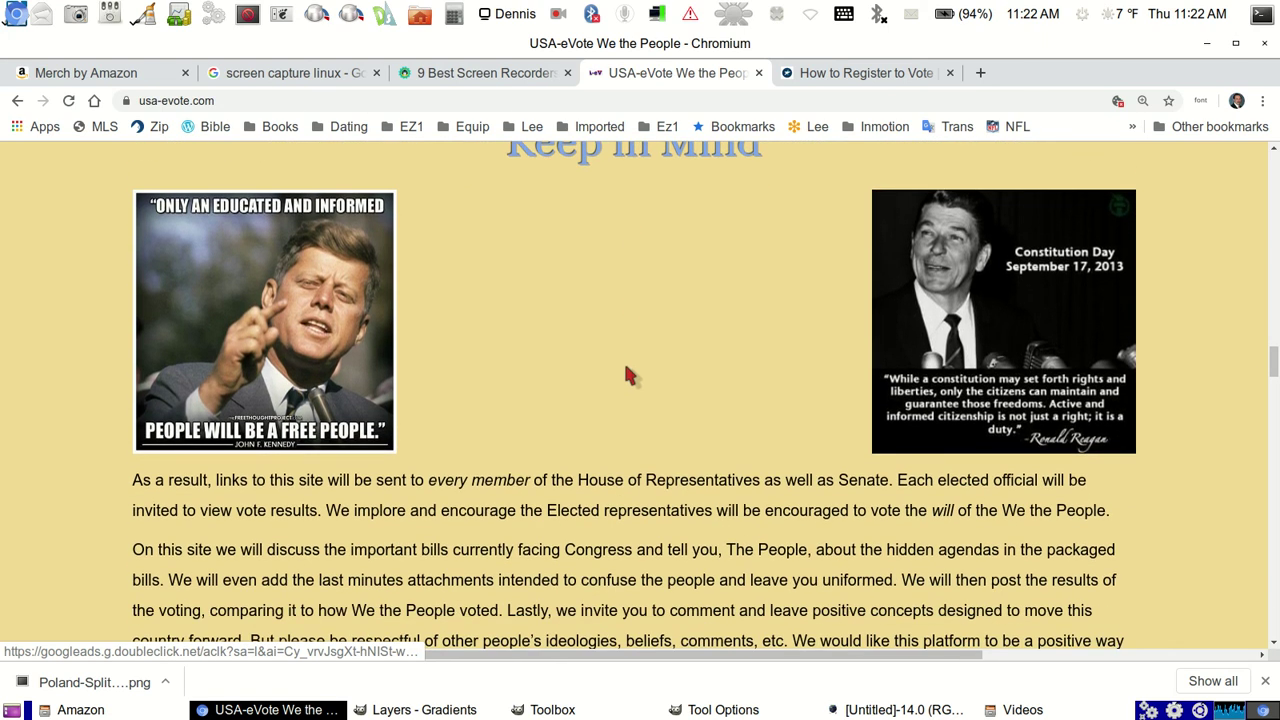
Step: Examine the John F. Kennedy quote image under "Keep in Mind" together with the text around it
scroll(586, 323, "up", 1)
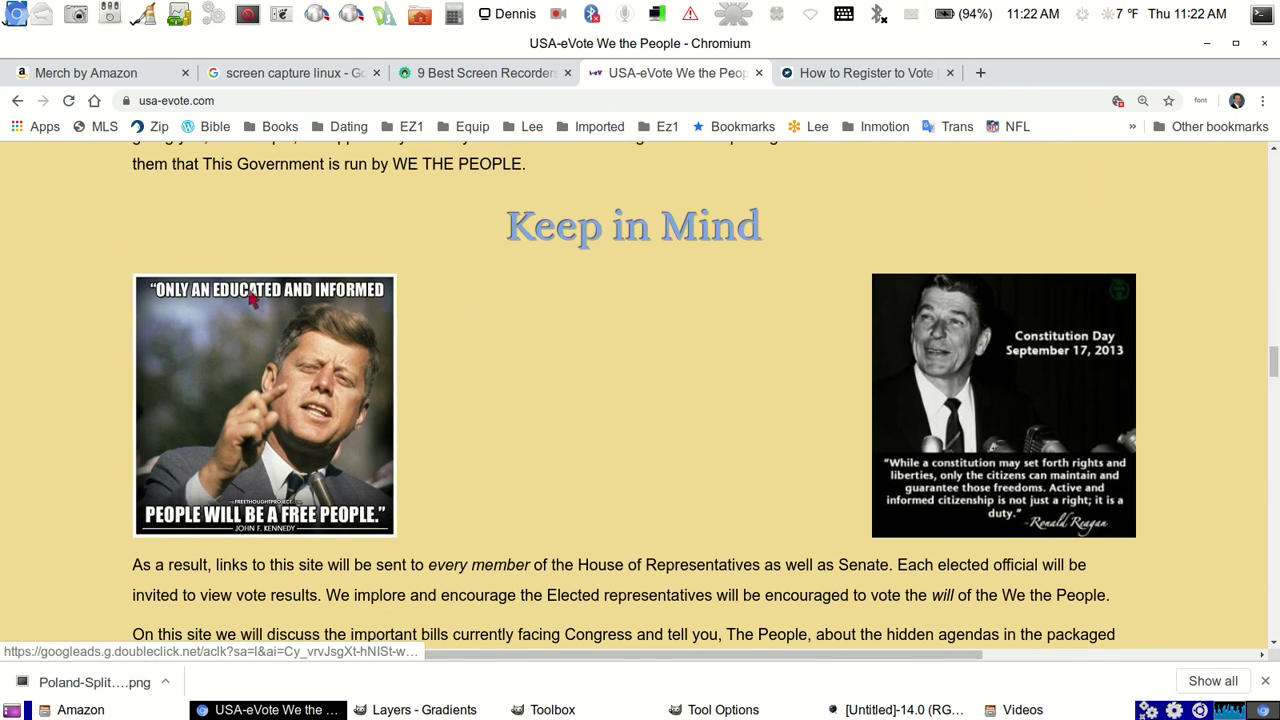
scroll(300, 296, "down", 1)
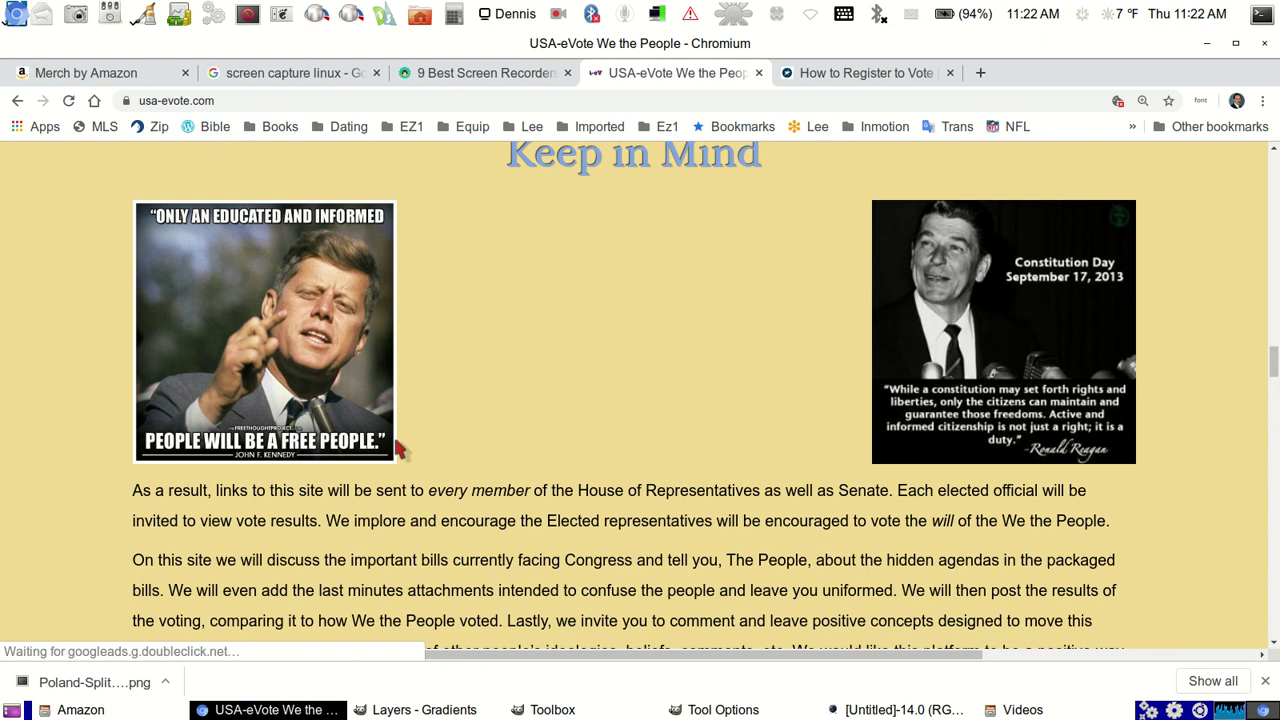
scroll(398, 450, "down", 1)
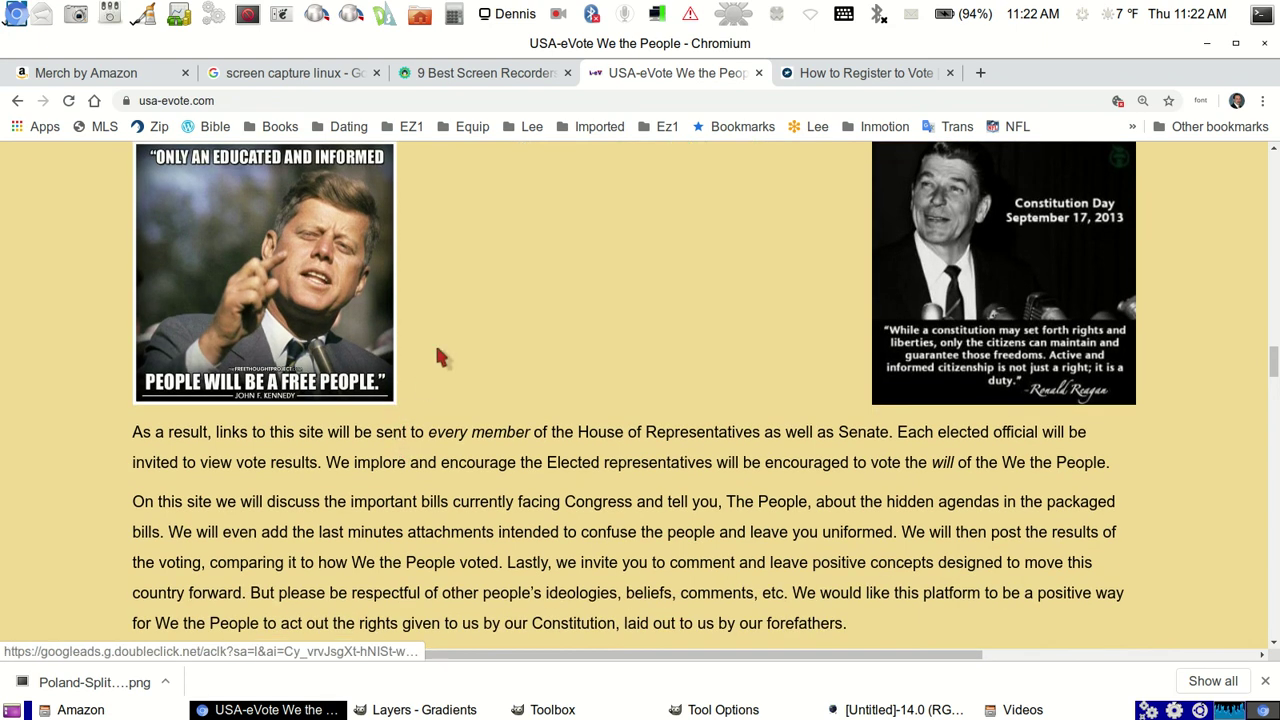
scroll(440, 357, "down", 1)
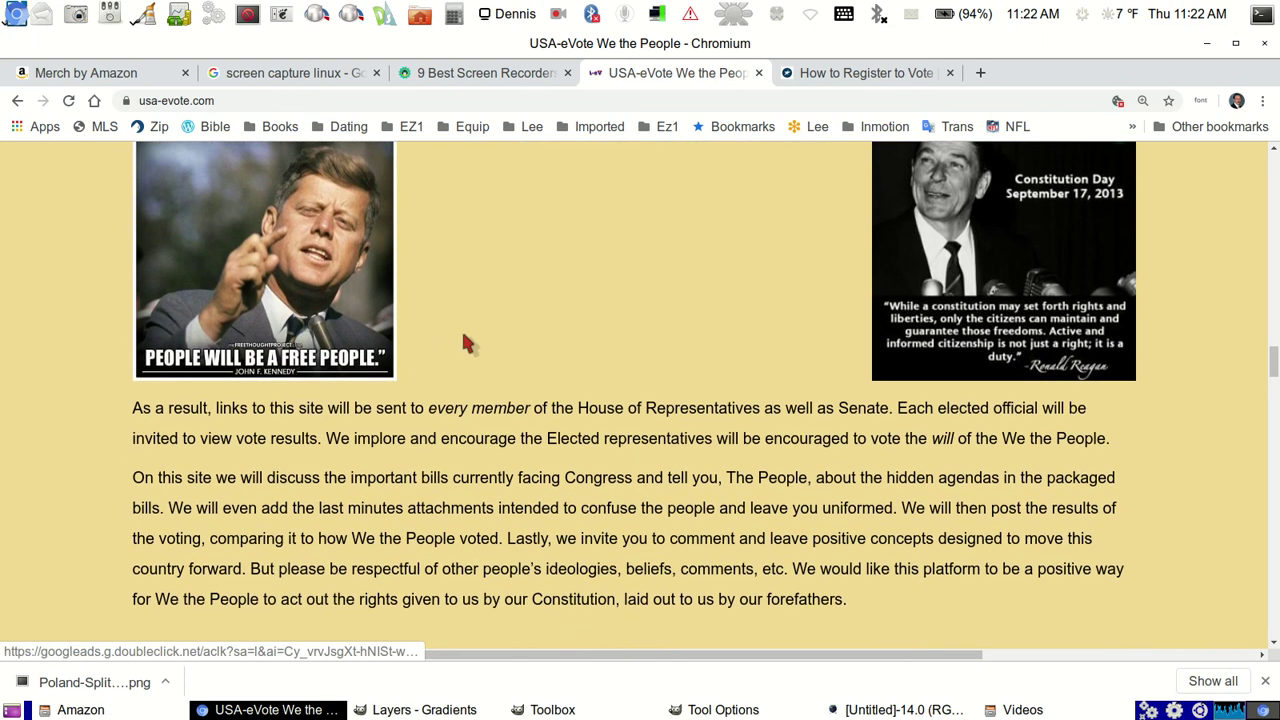
scroll(465, 342, "up", 1)
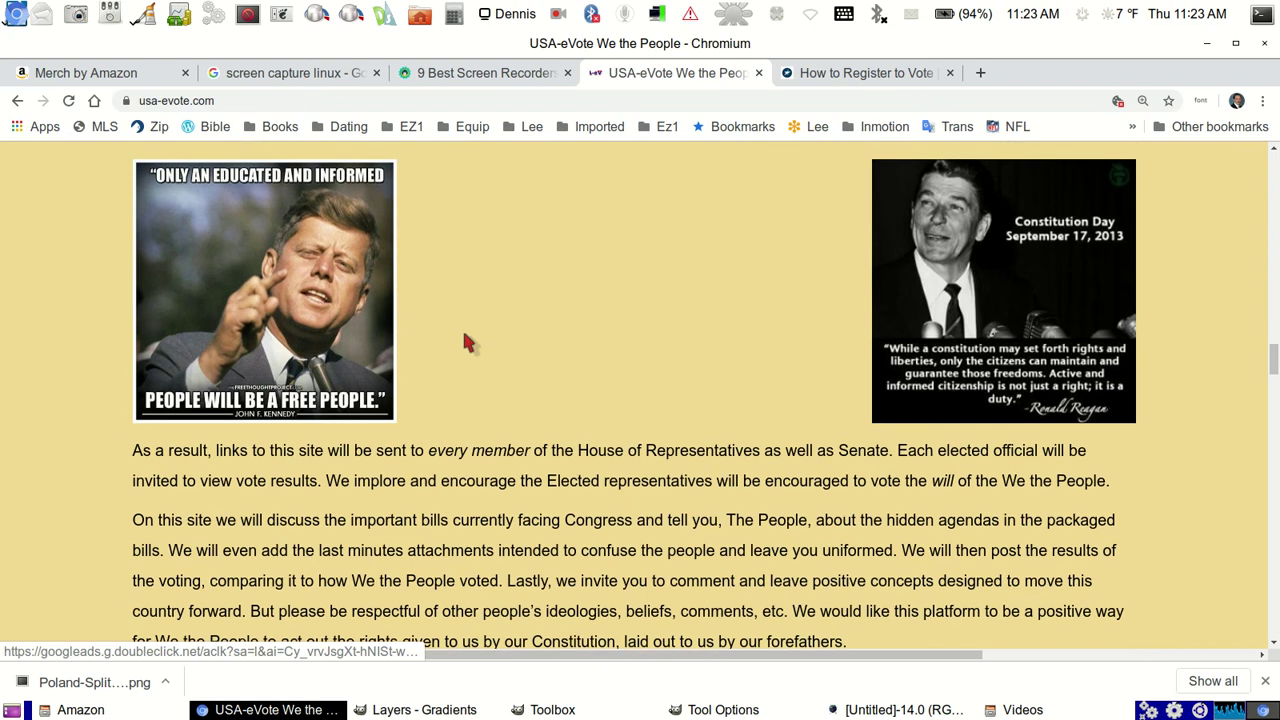
scroll(467, 342, "up", 3)
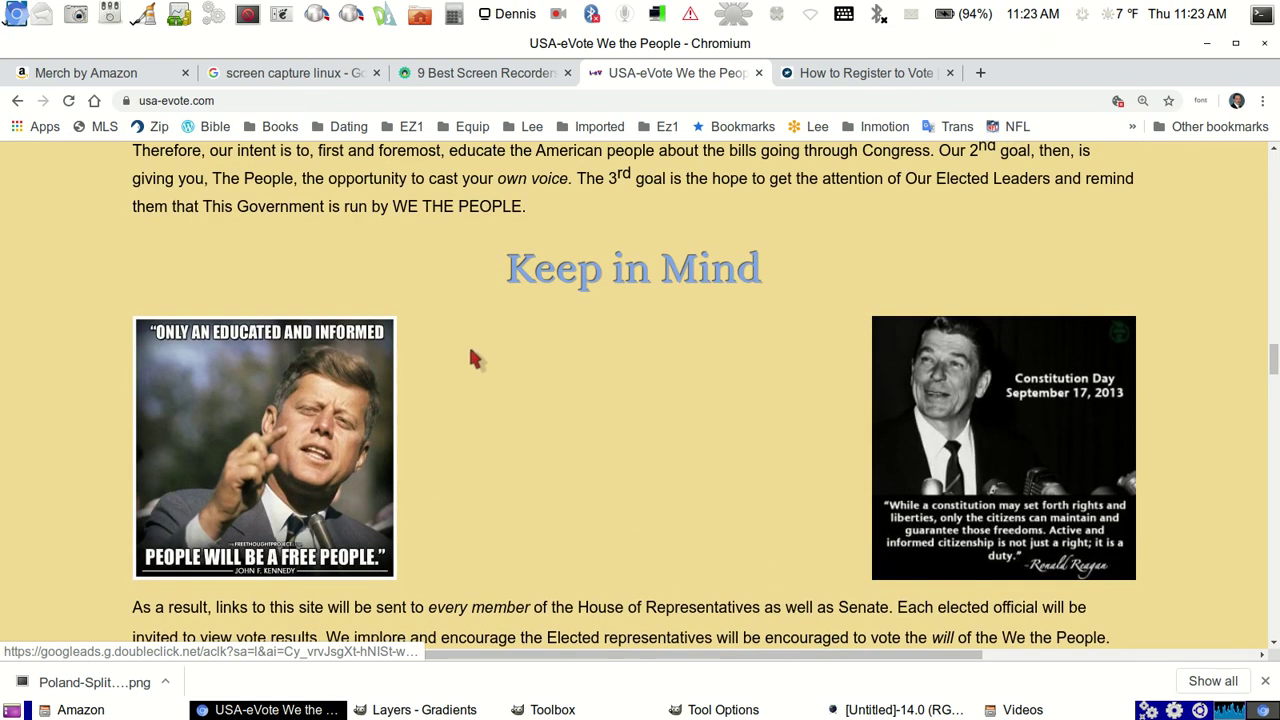
scroll(423, 432, "down", 2)
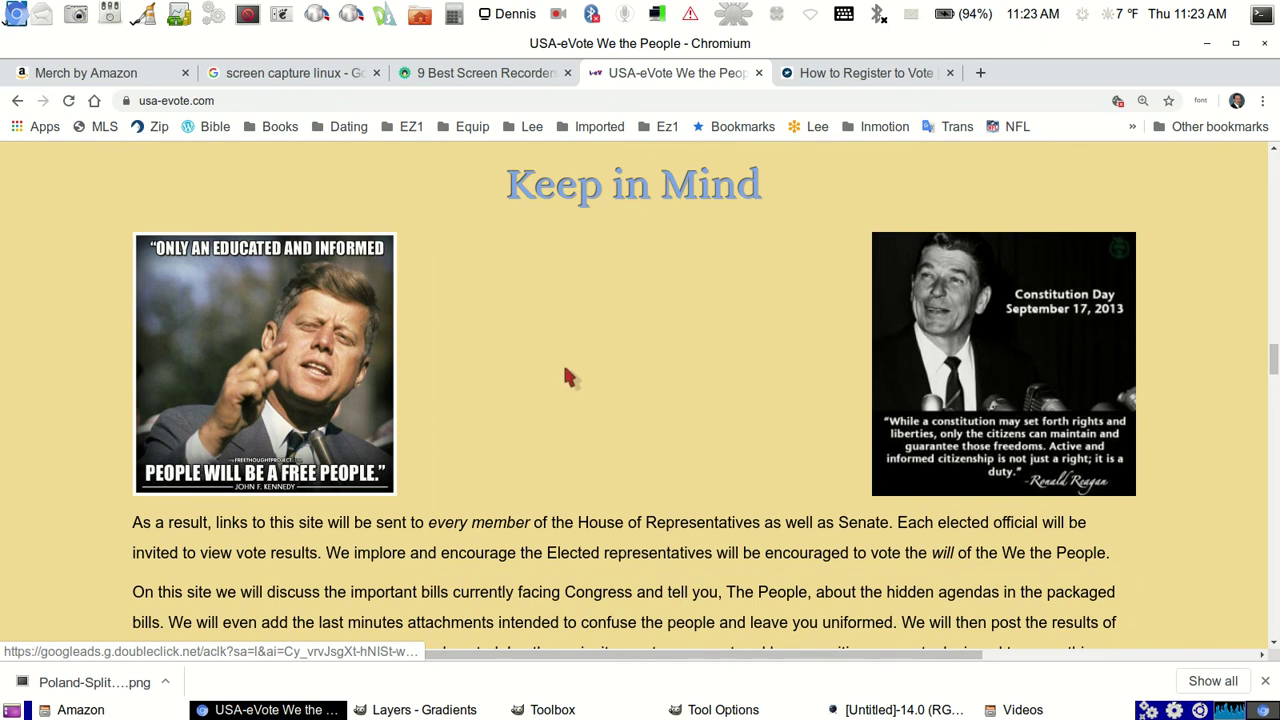
scroll(565, 376, "up", 2)
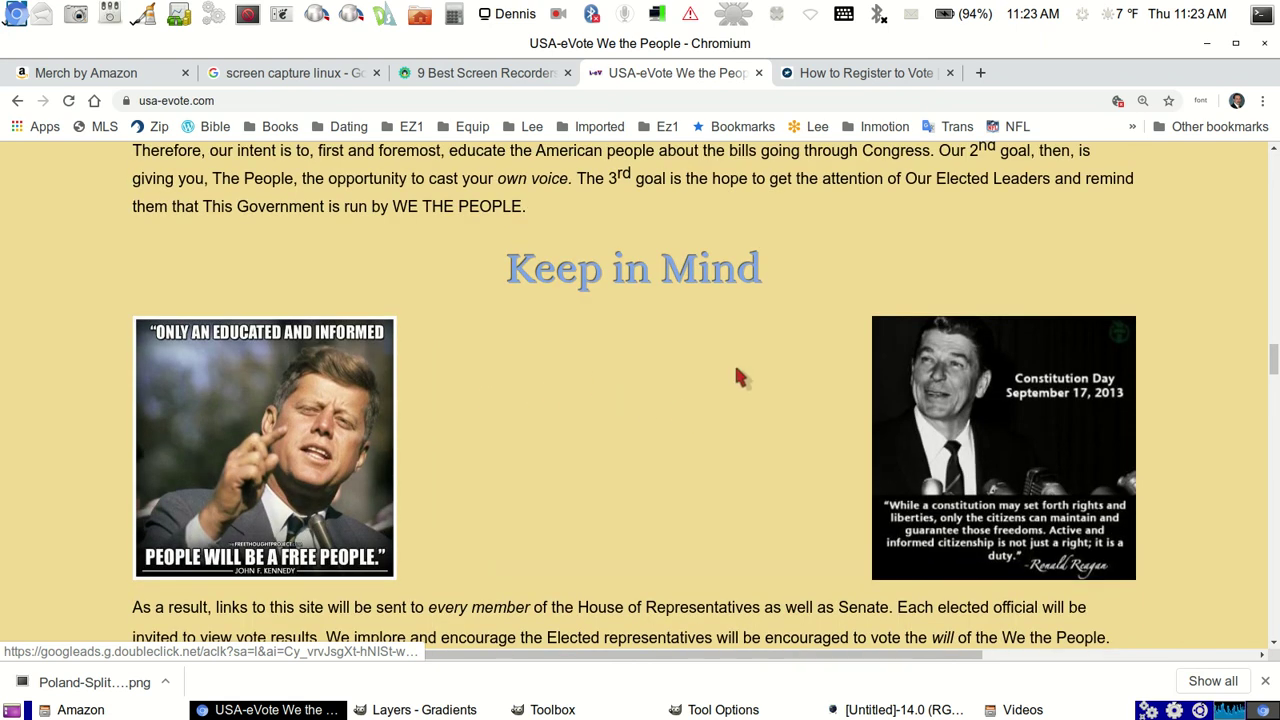
Step: Read the Ronald Reagan Constitution Day quote image in the "Keep in Mind" section
scroll(960, 432, "down", 2)
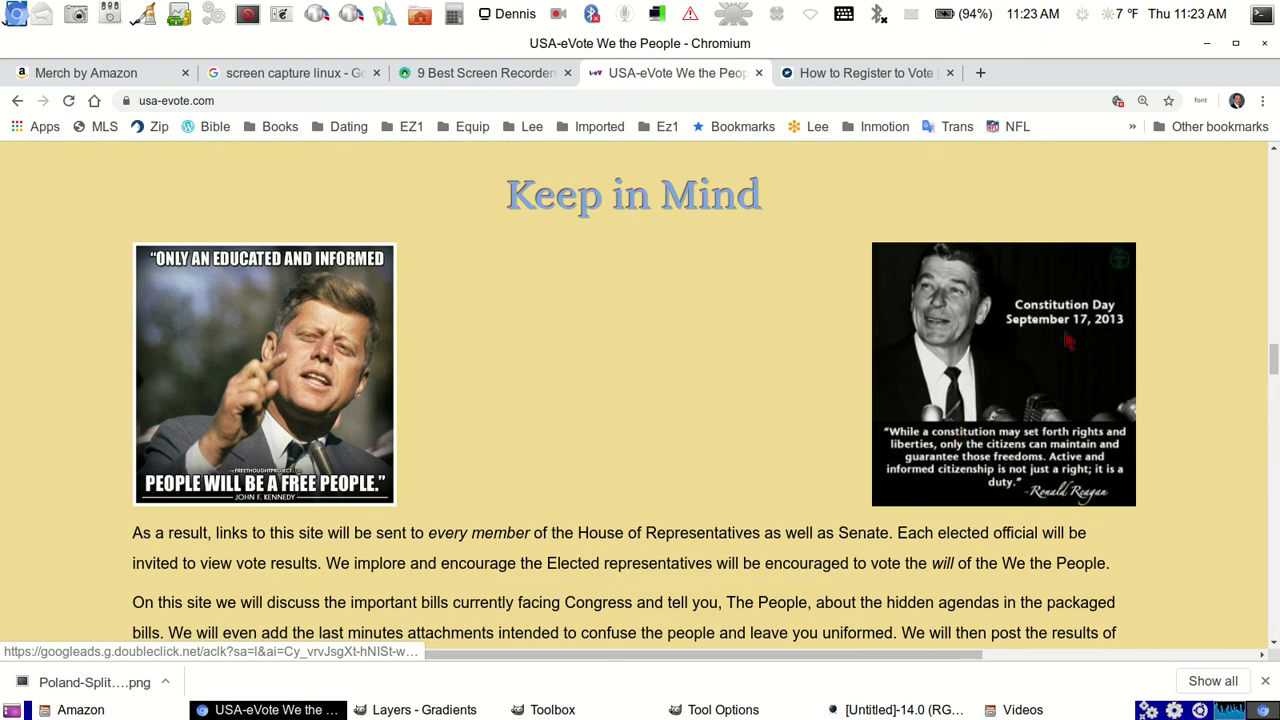
scroll(1058, 336, "down", 1)
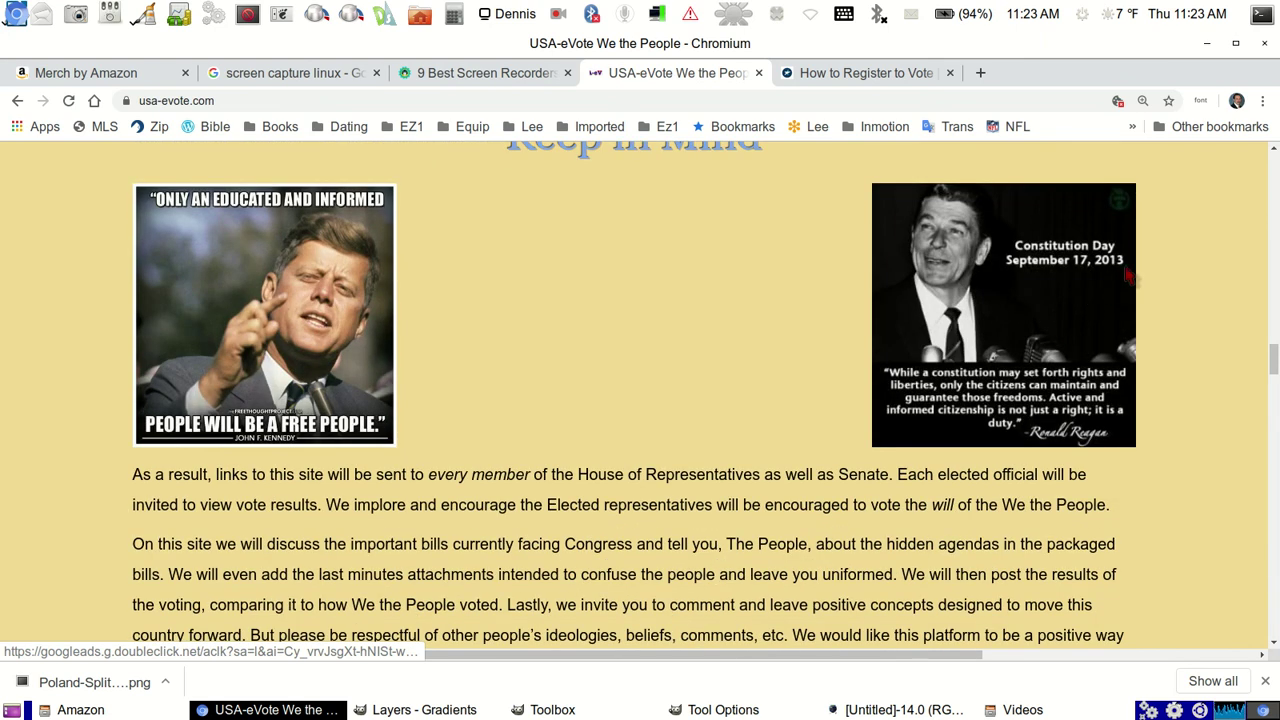
scroll(1110, 270, "down", 1)
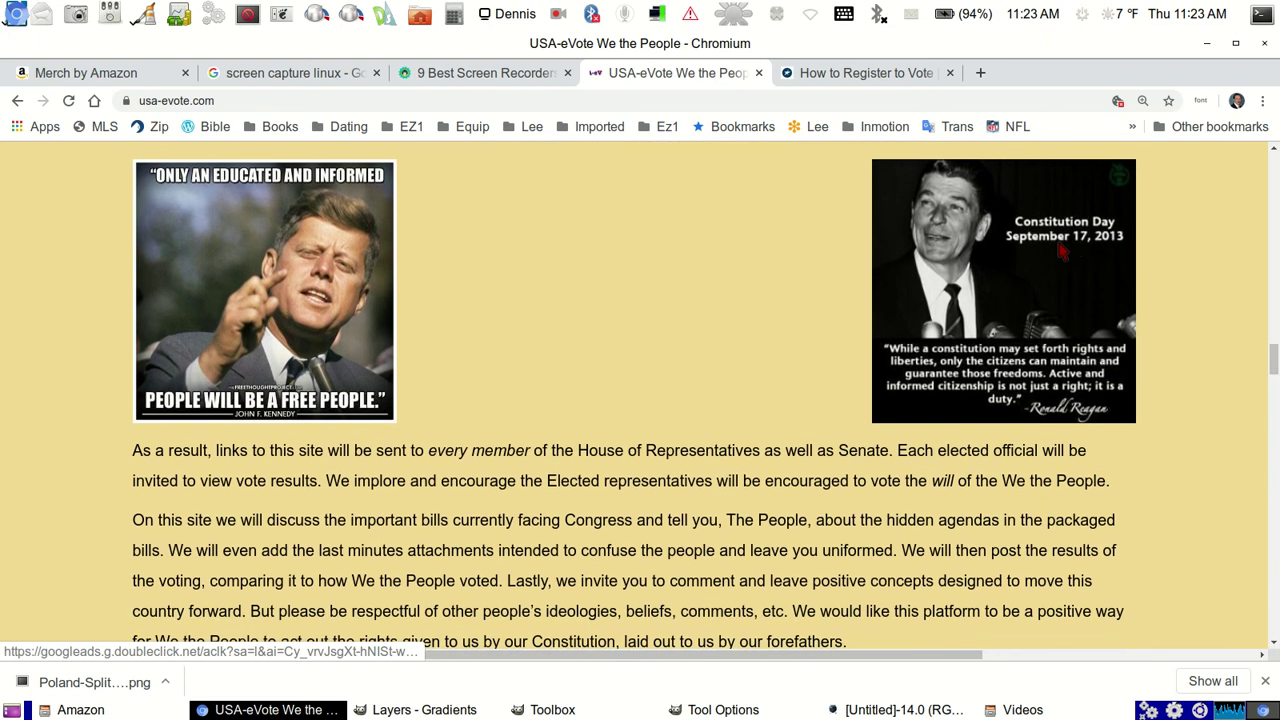
scroll(1093, 248, "up", 3)
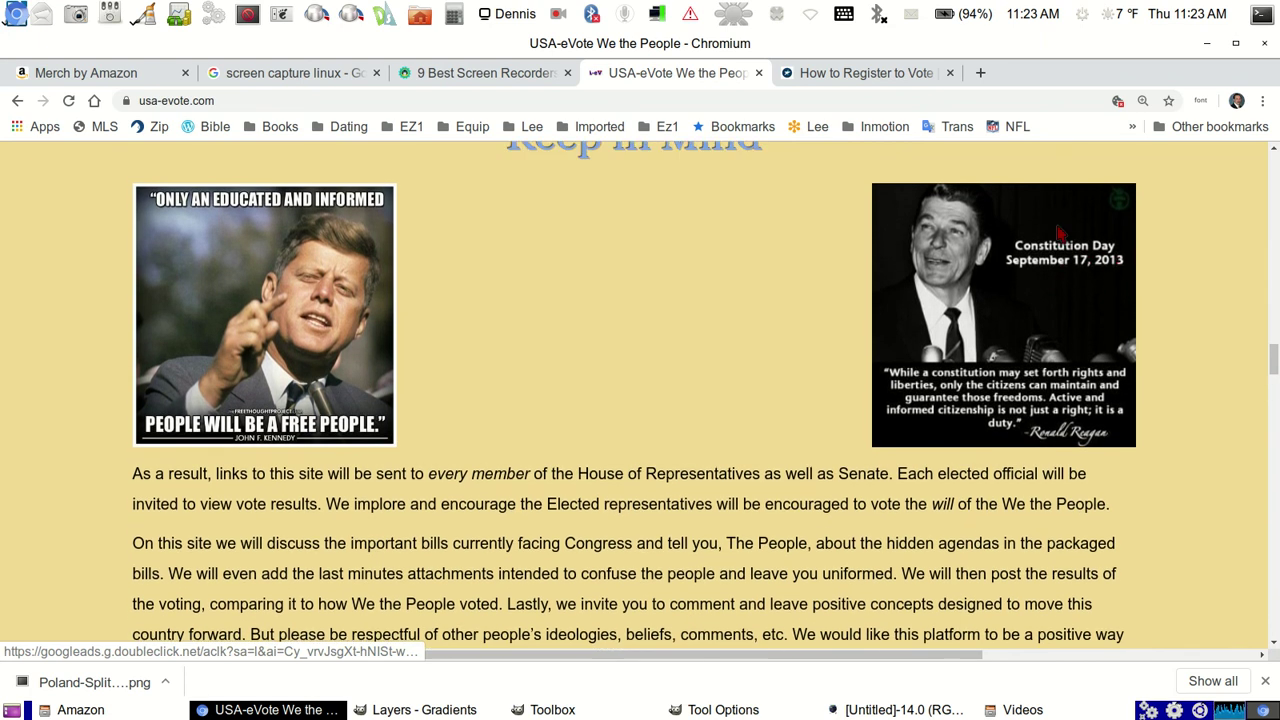
scroll(1040, 453, "down", 1)
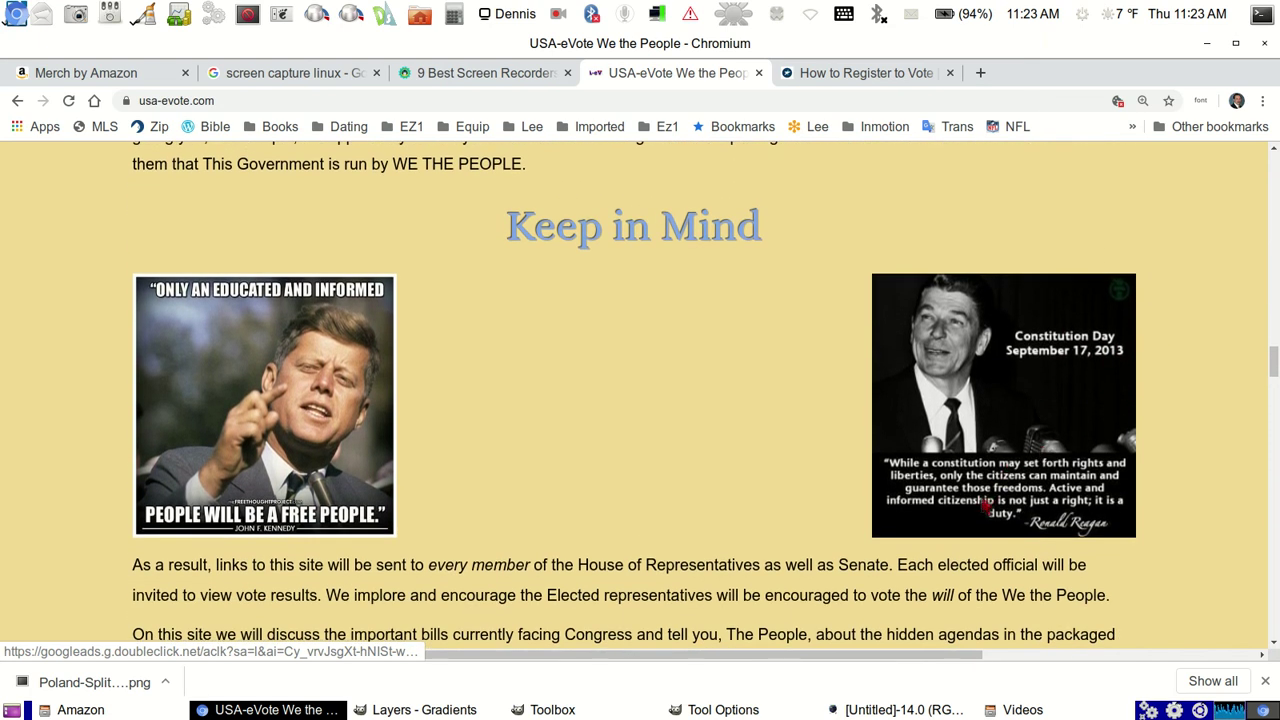
scroll(981, 500, "down", 2)
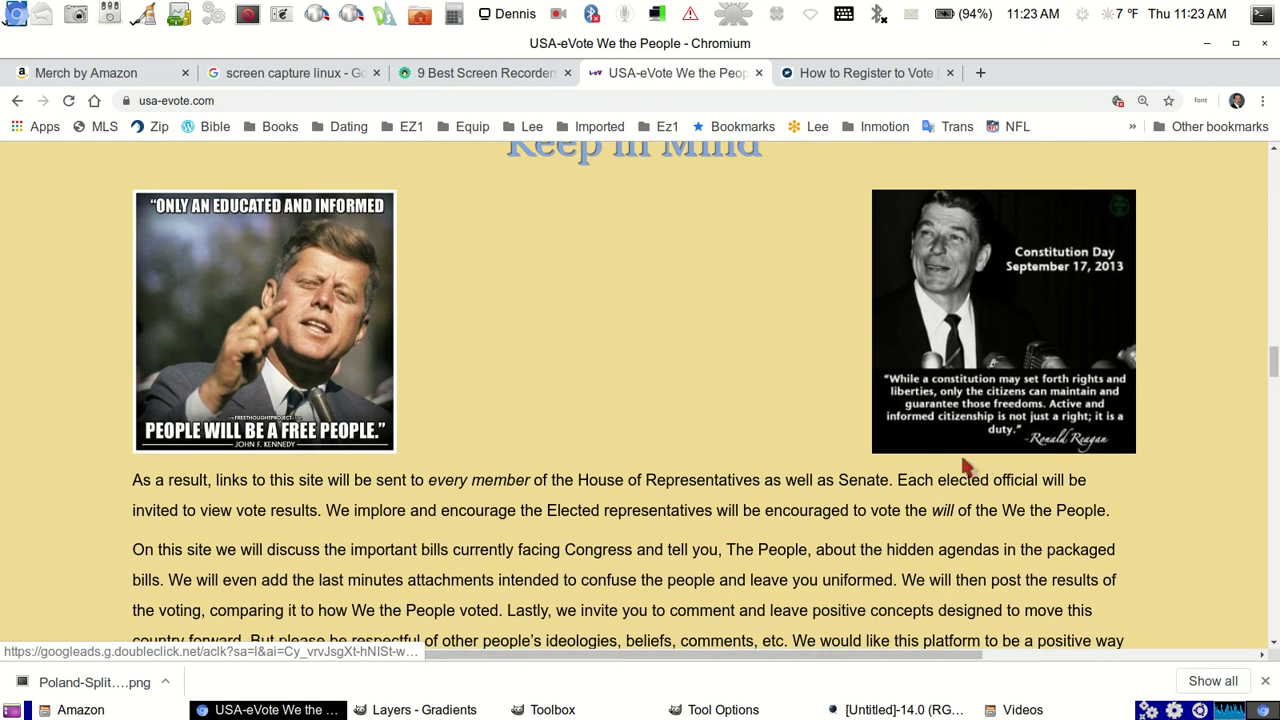
scroll(967, 466, "up", 2)
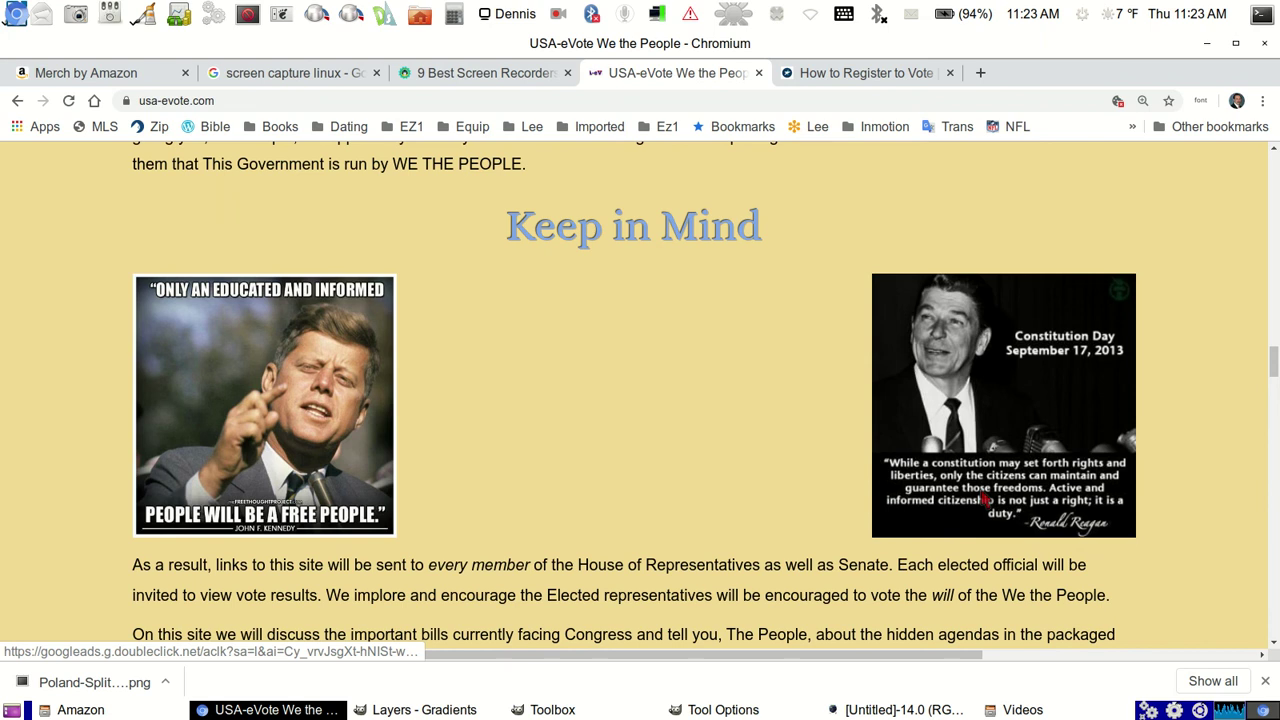
scroll(993, 503, "down", 2)
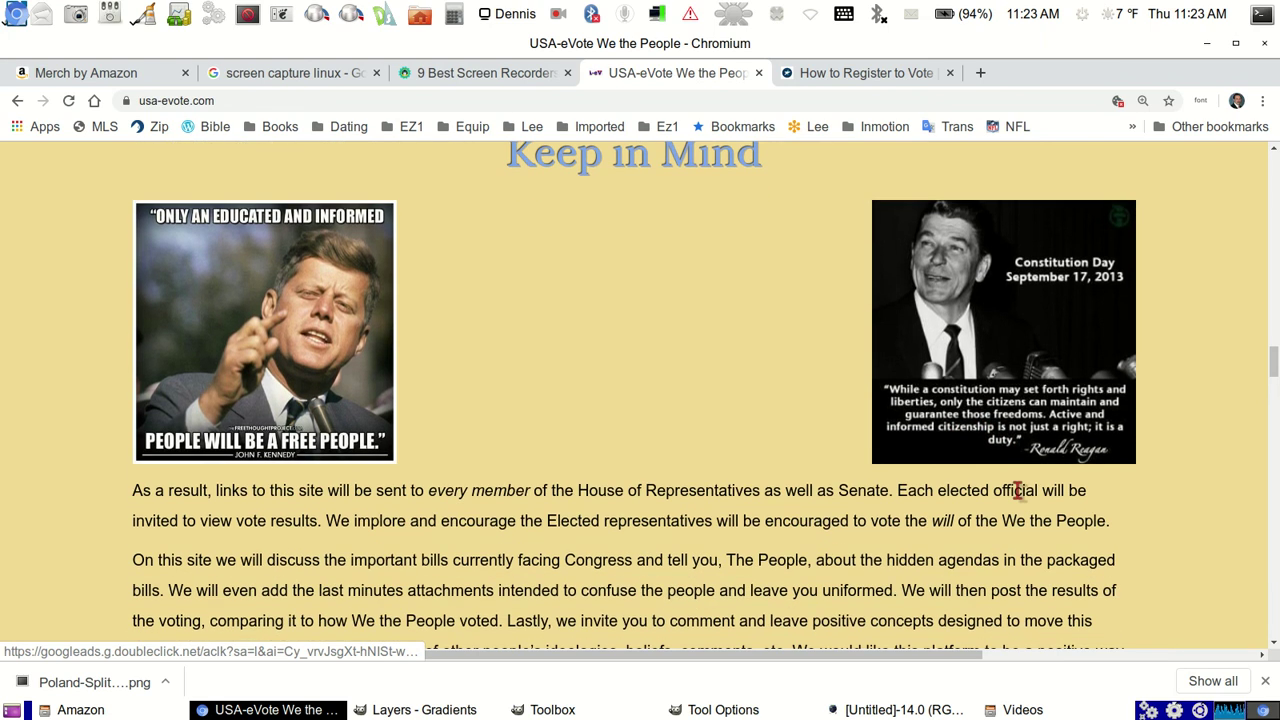
scroll(1017, 490, "down", 1)
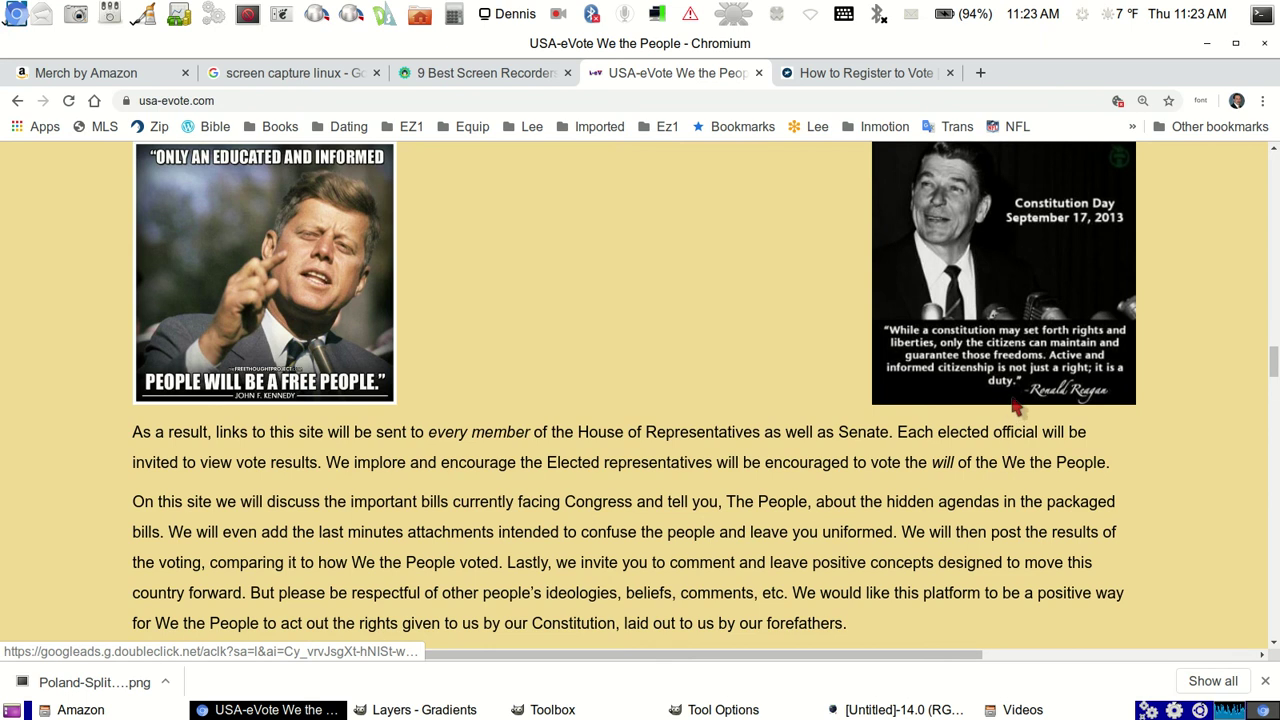
scroll(1080, 383, "down", 1)
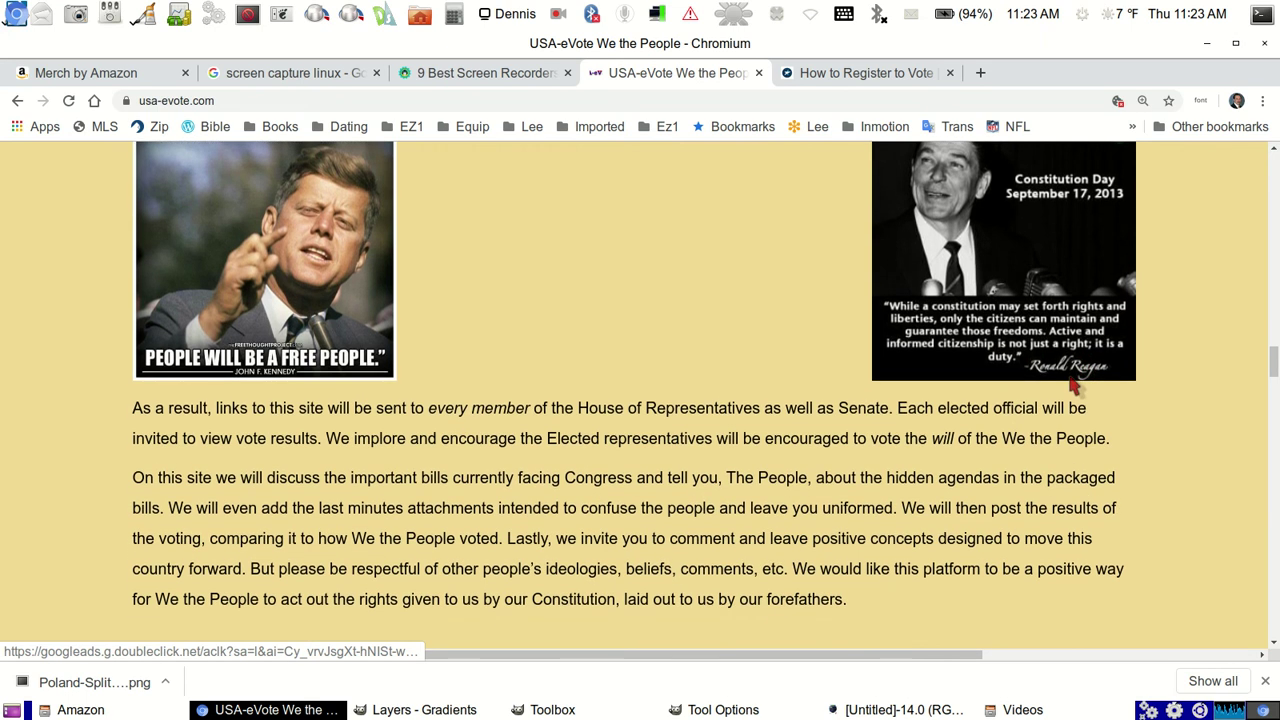
Step: Look through the home page from the paragraphs about elected officials and bills, past the Goals column, to the lower share links
scroll(866, 394, "down", 2)
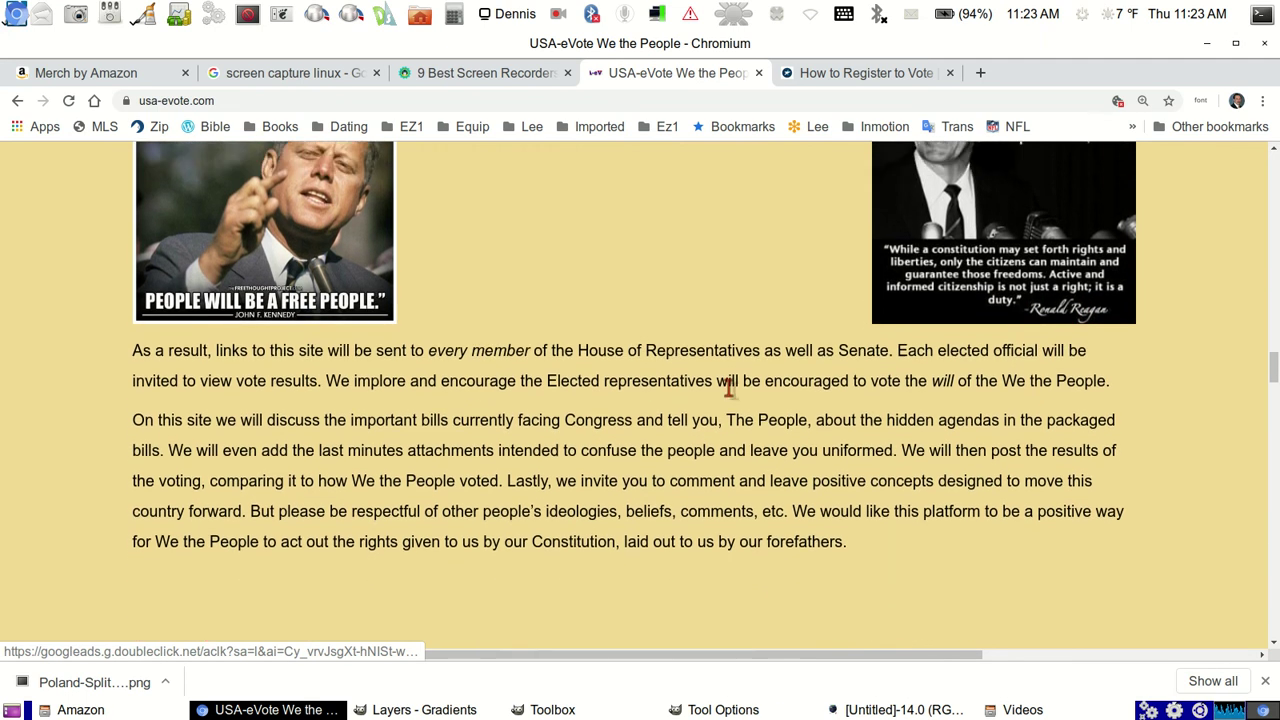
scroll(723, 394, "up", 3)
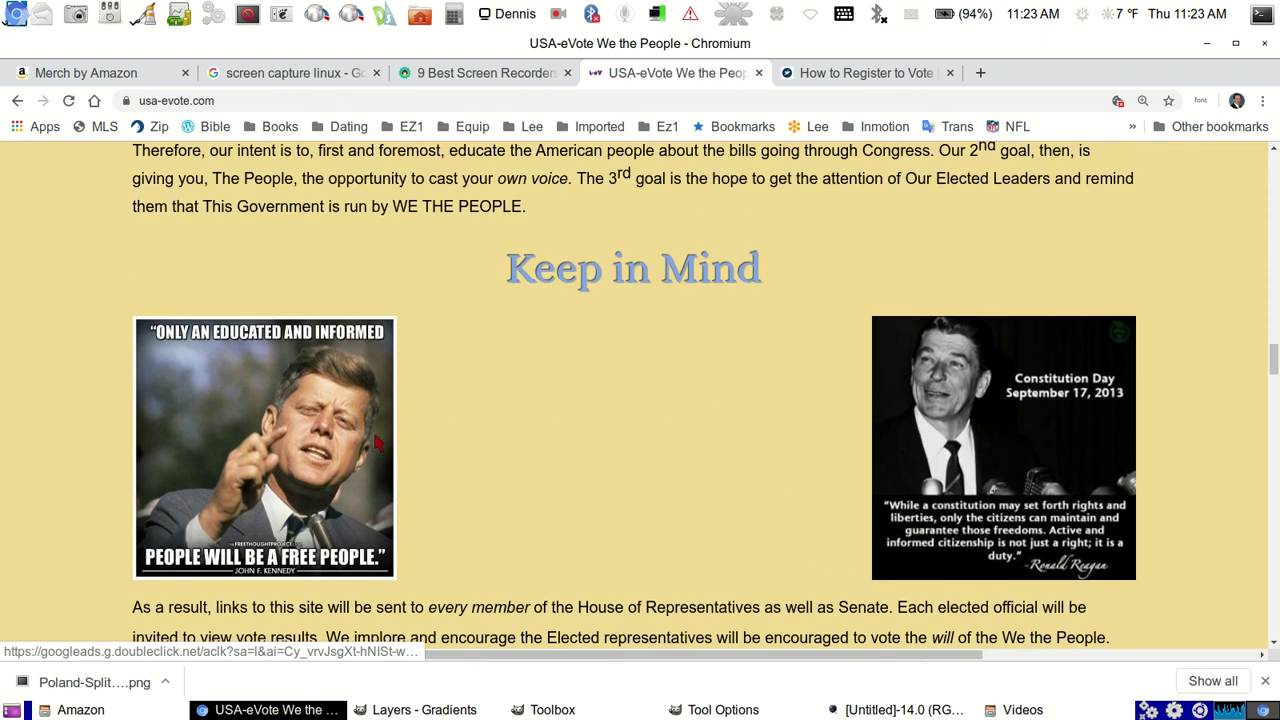
scroll(848, 433, "down", 5)
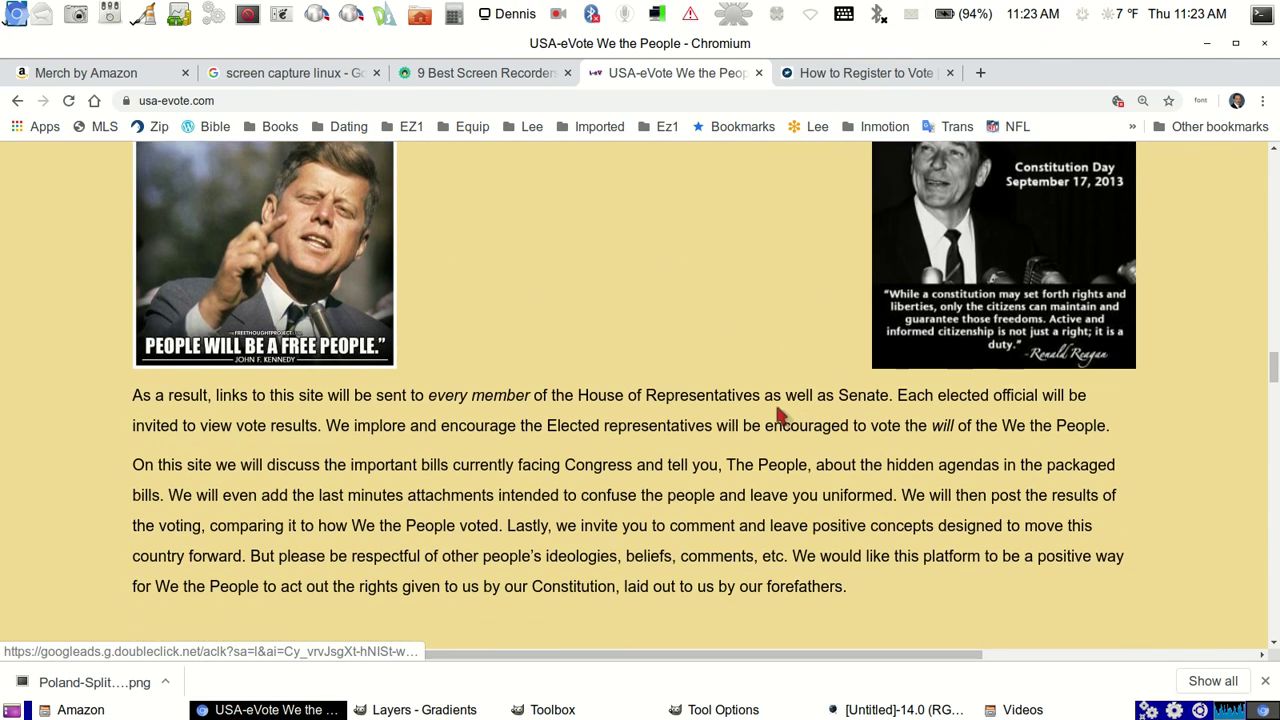
scroll(781, 416, "down", 4)
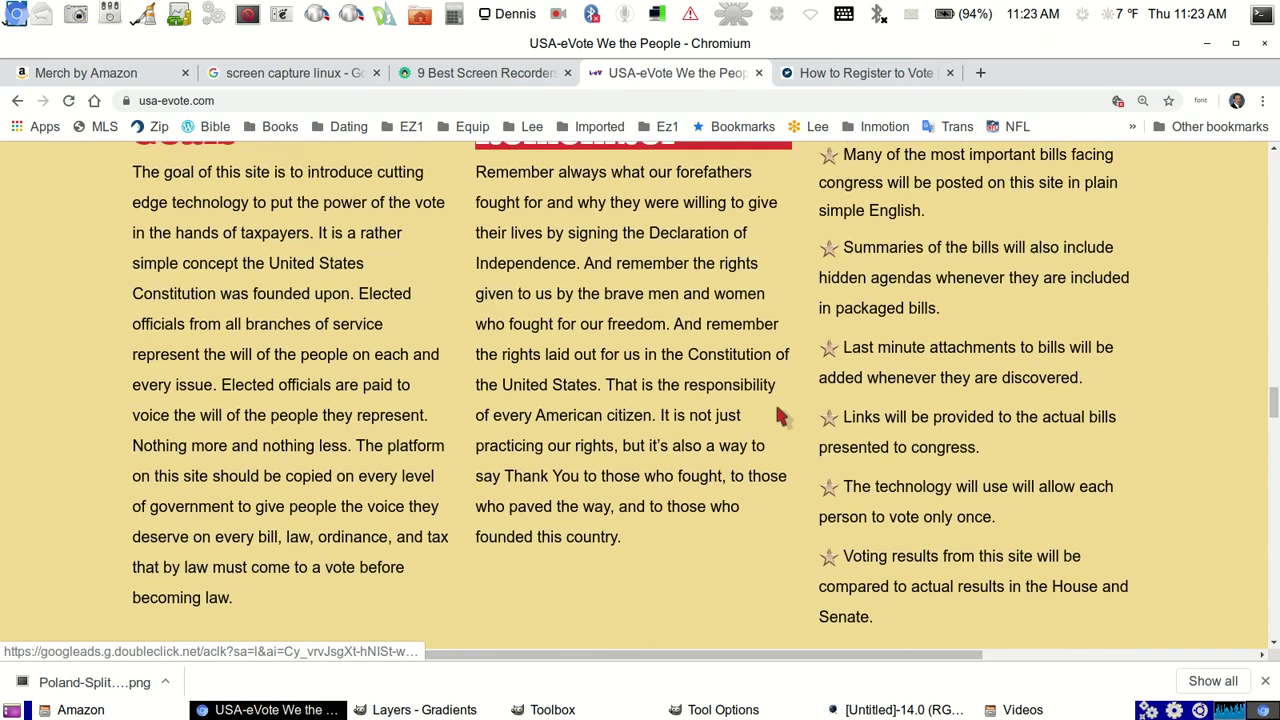
scroll(781, 416, "down", 6)
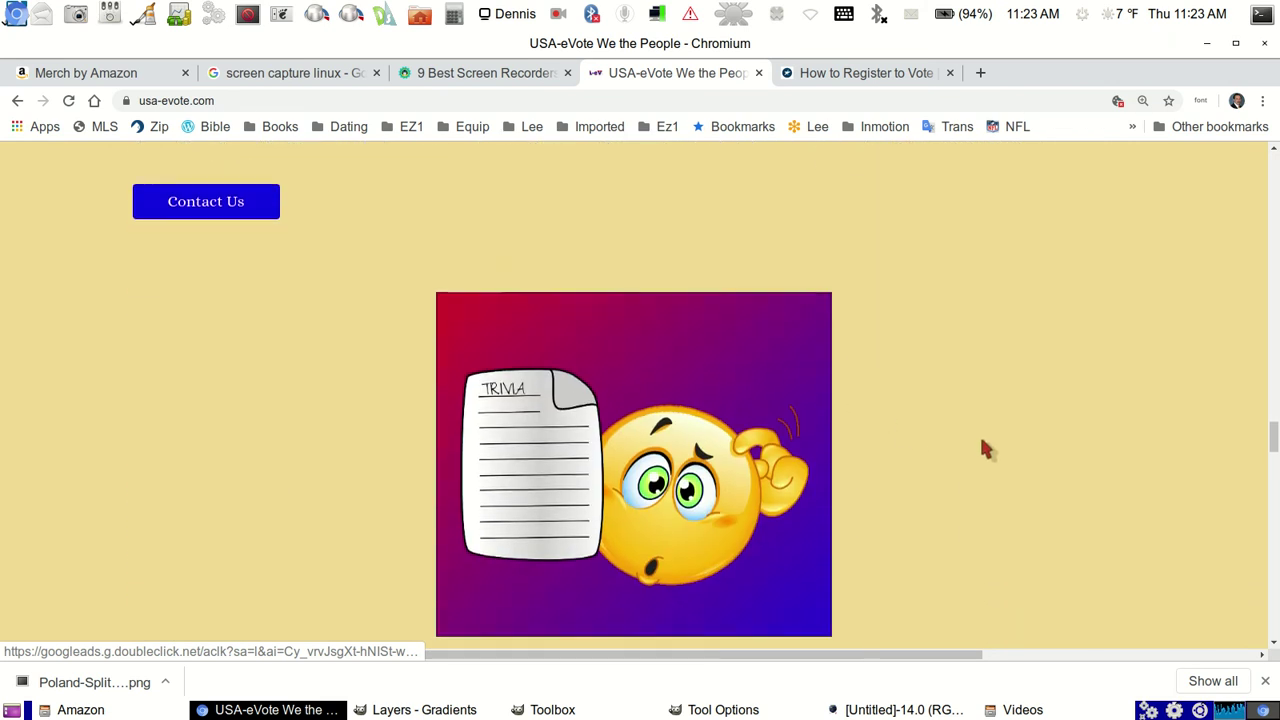
scroll(995, 430, "down", 2)
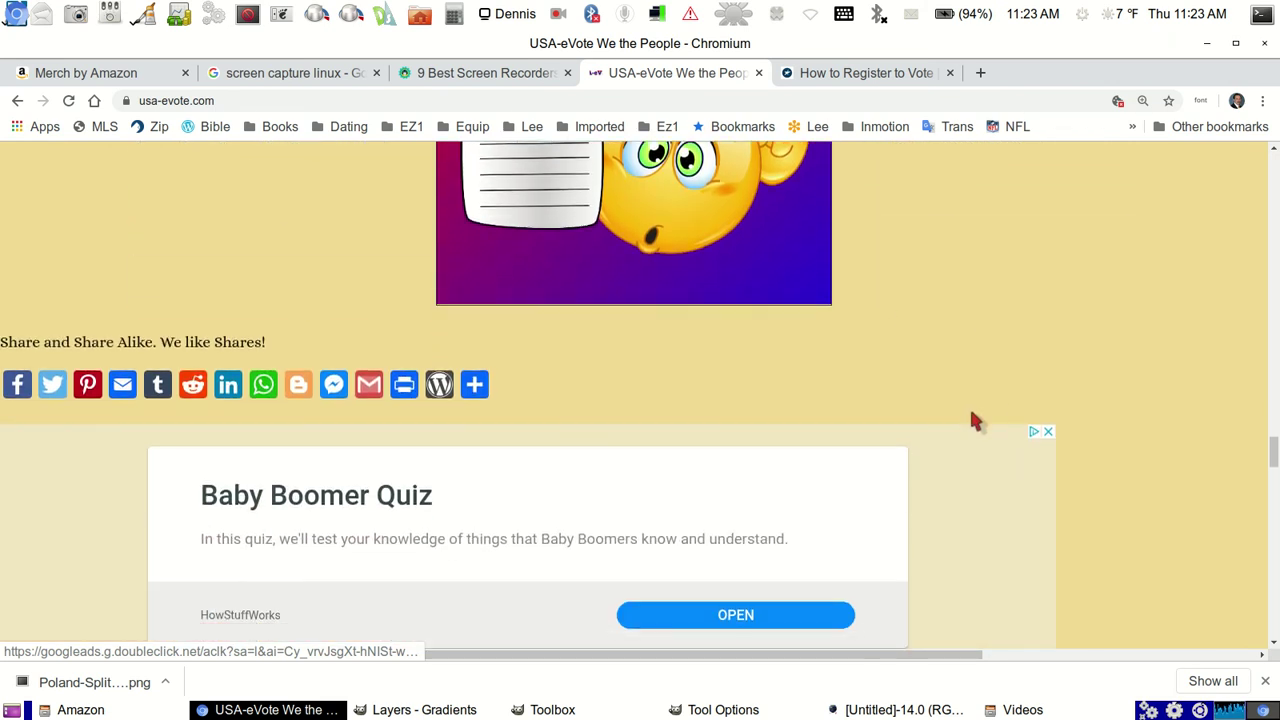
scroll(975, 421, "down", 1)
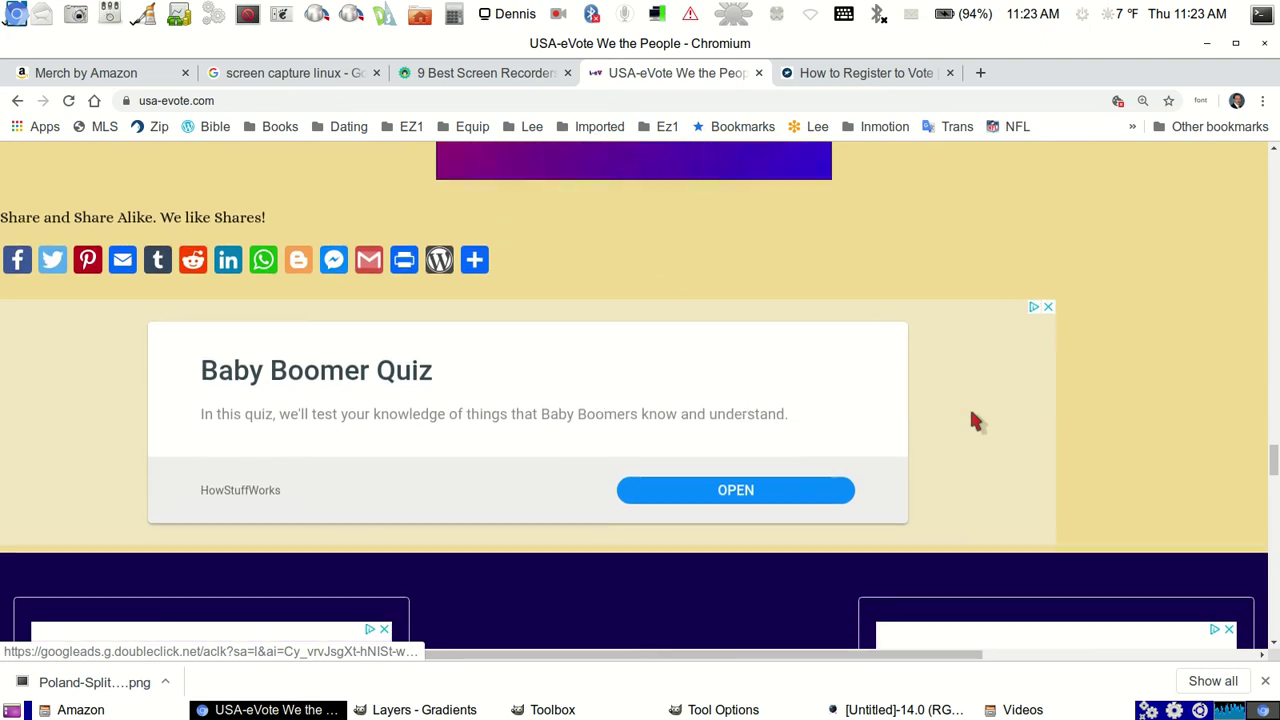
Step: Return to the "Upcoming Features to this Site" section and view its image slideshow
scroll(960, 414, "up", 4)
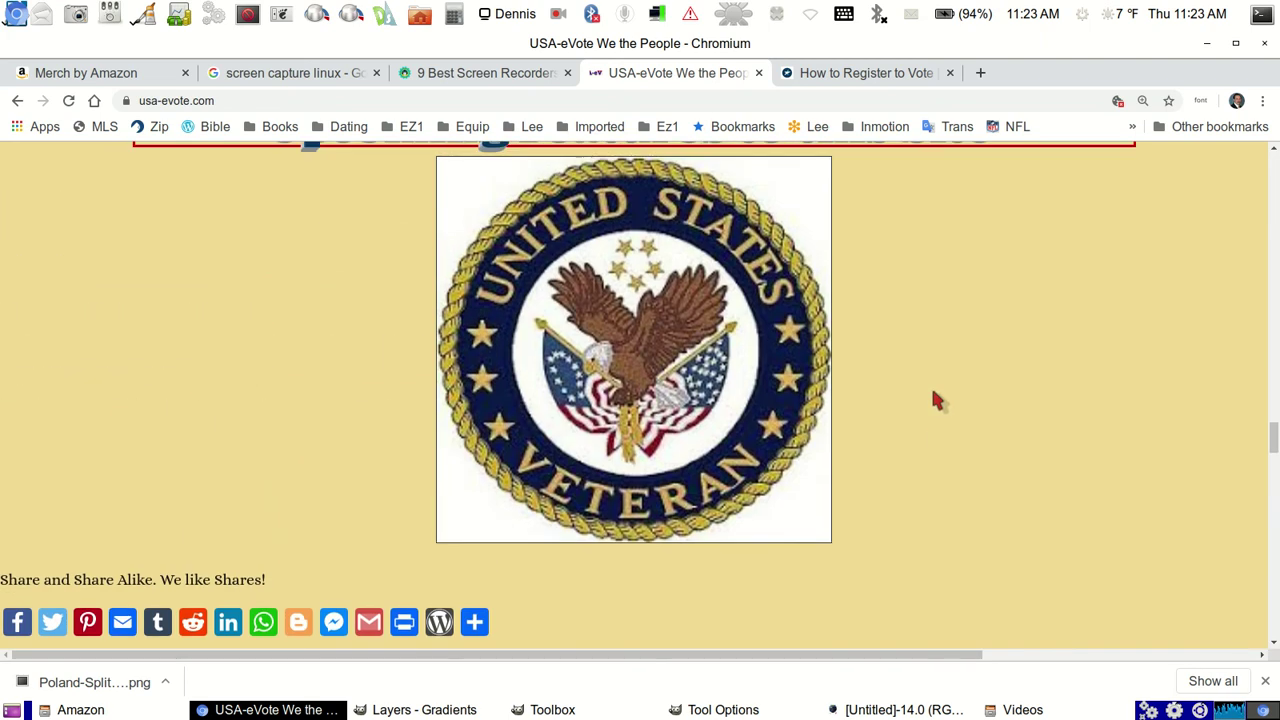
scroll(936, 400, "up", 5)
scroll(935, 400, "down", 3)
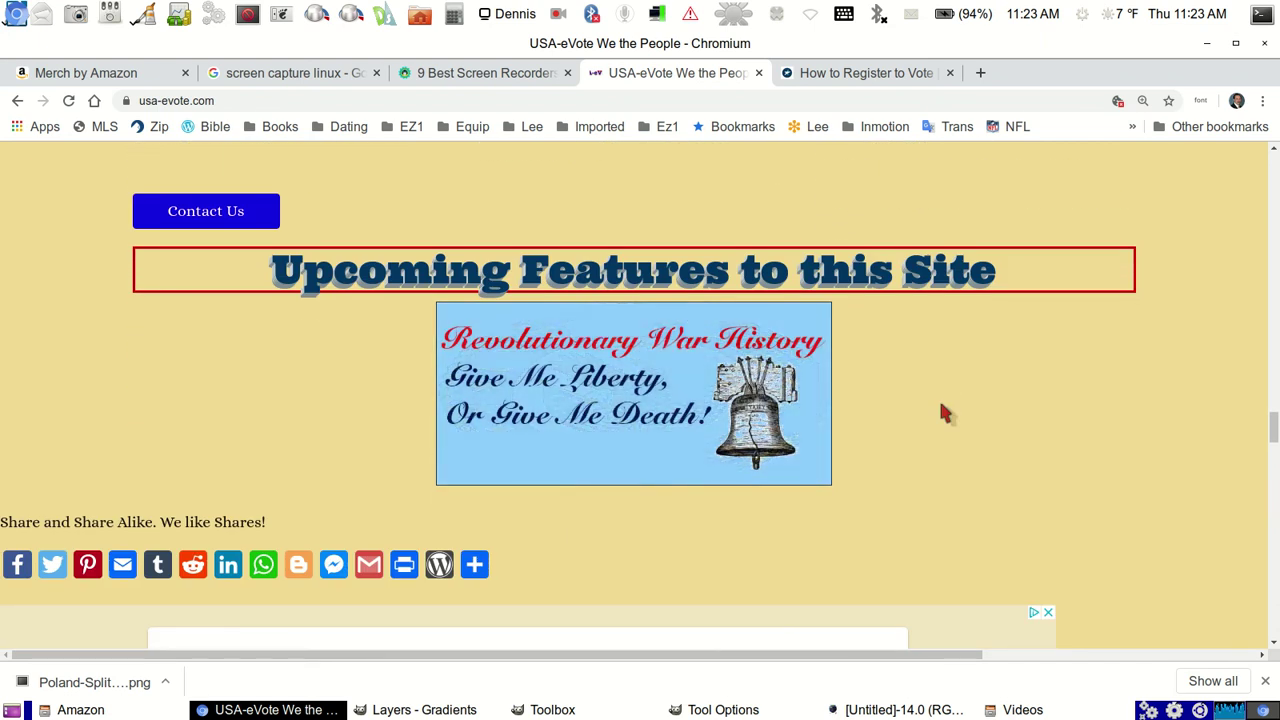
scroll(943, 414, "up", 1)
scroll(943, 414, "down", 2)
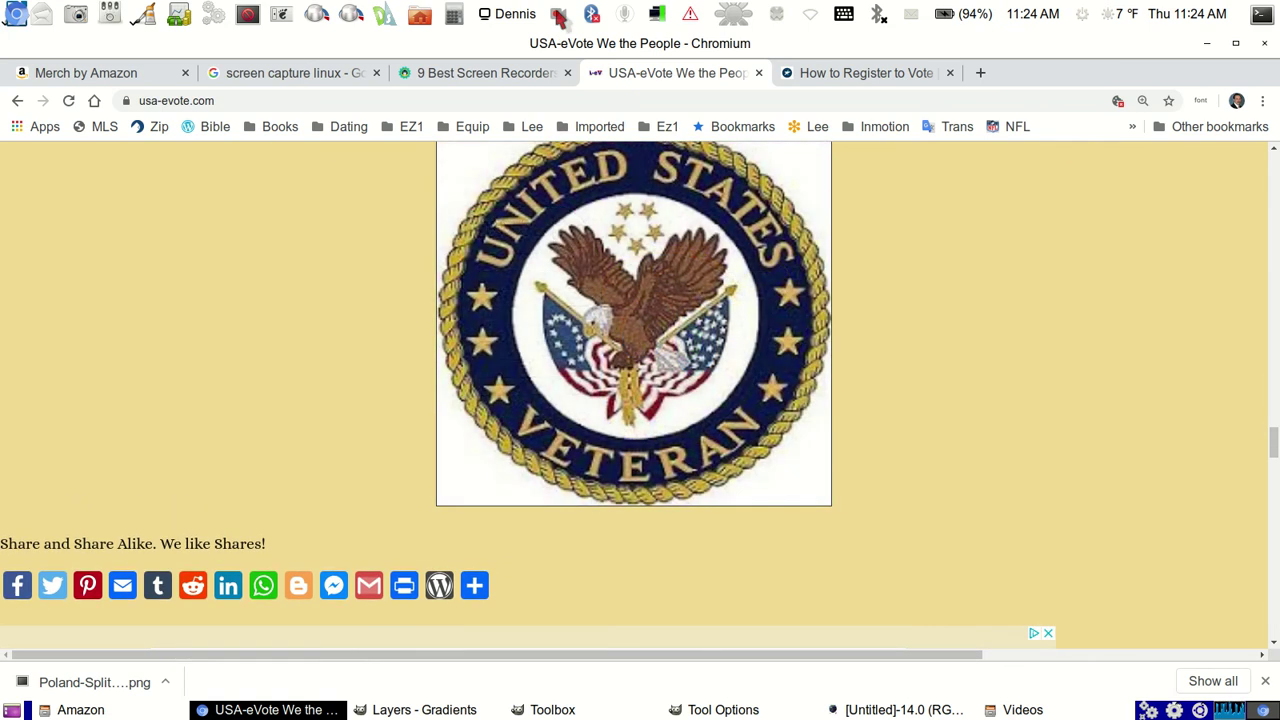
left_click(558, 14)
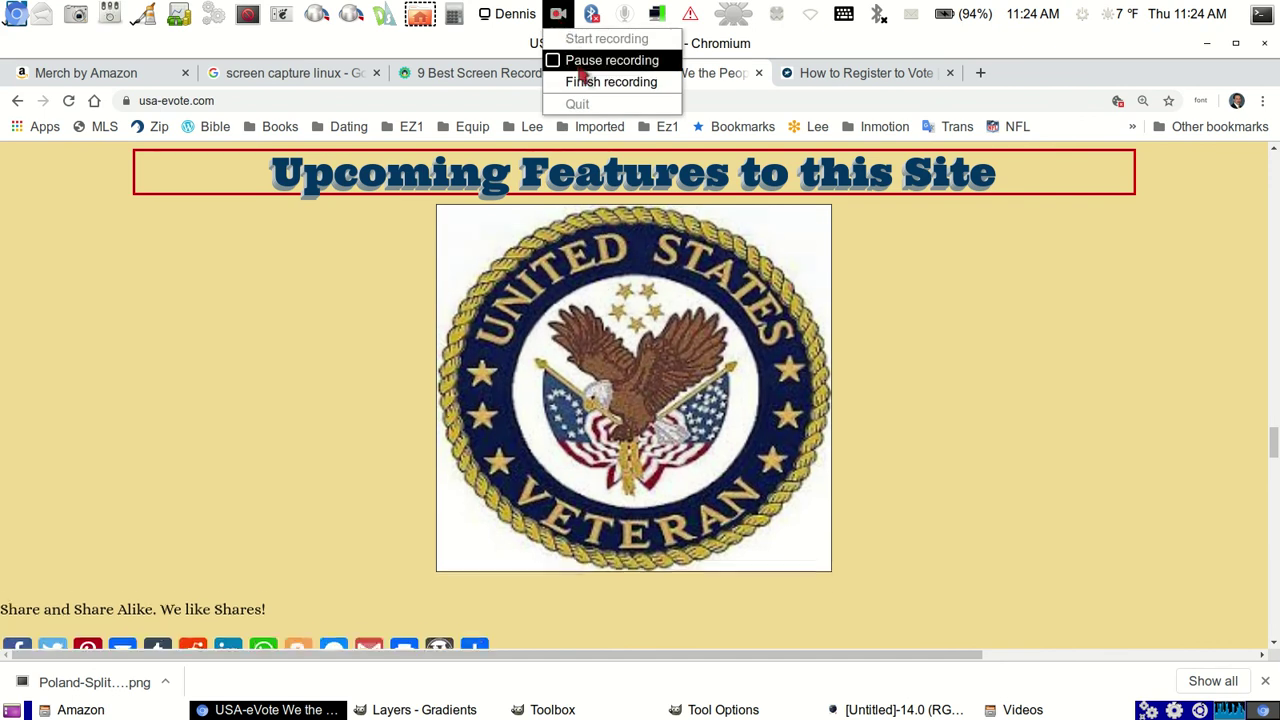